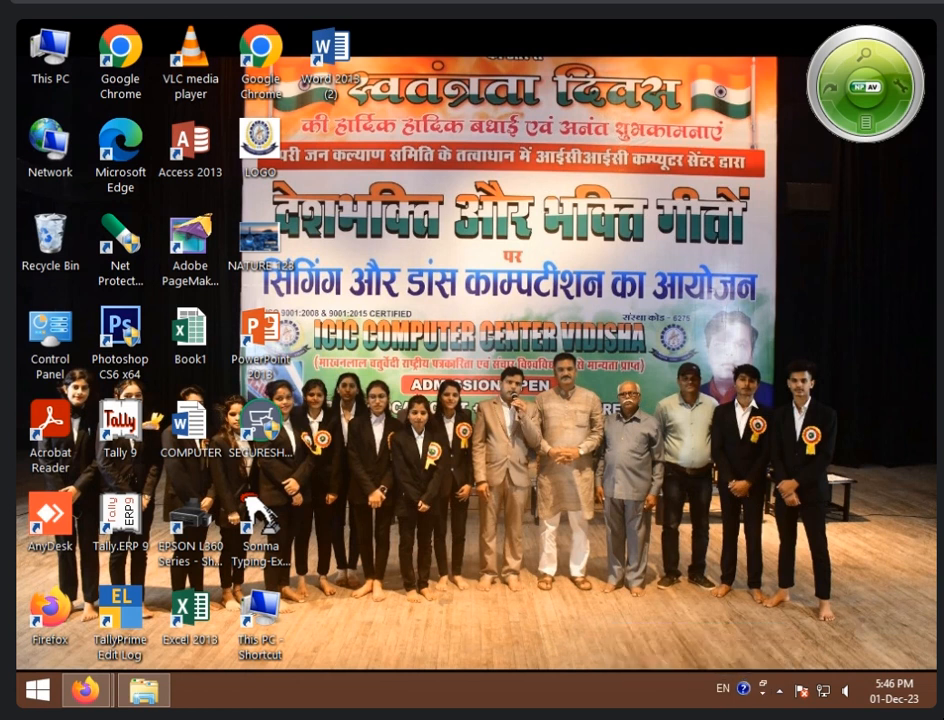
right_click(701, 204)
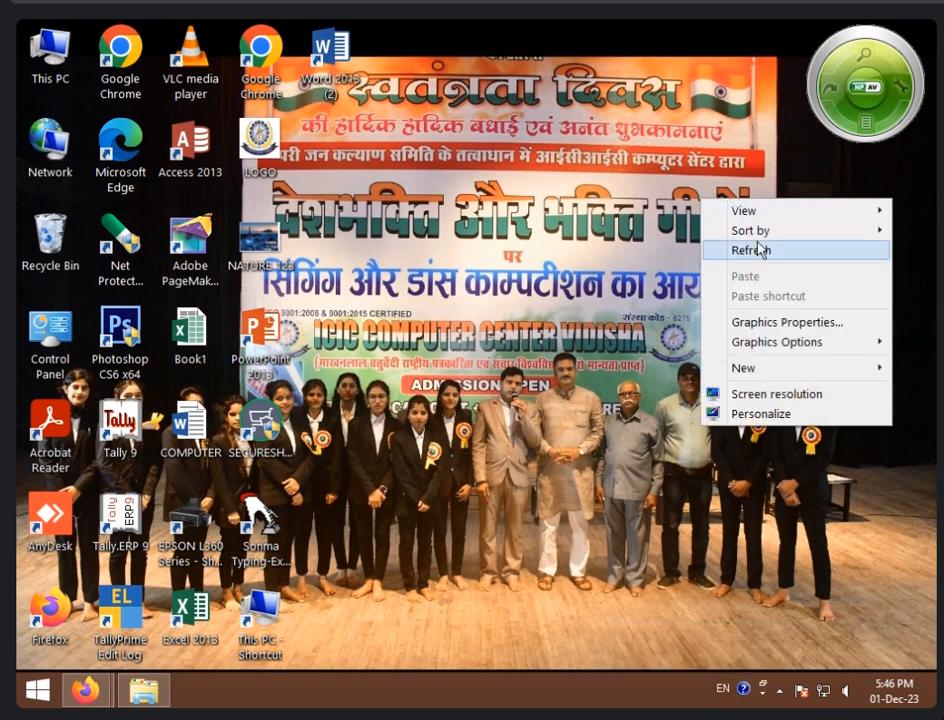
right_click(665, 242)
click(748, 294)
right_click(615, 290)
click(676, 344)
right_click(563, 297)
click(612, 346)
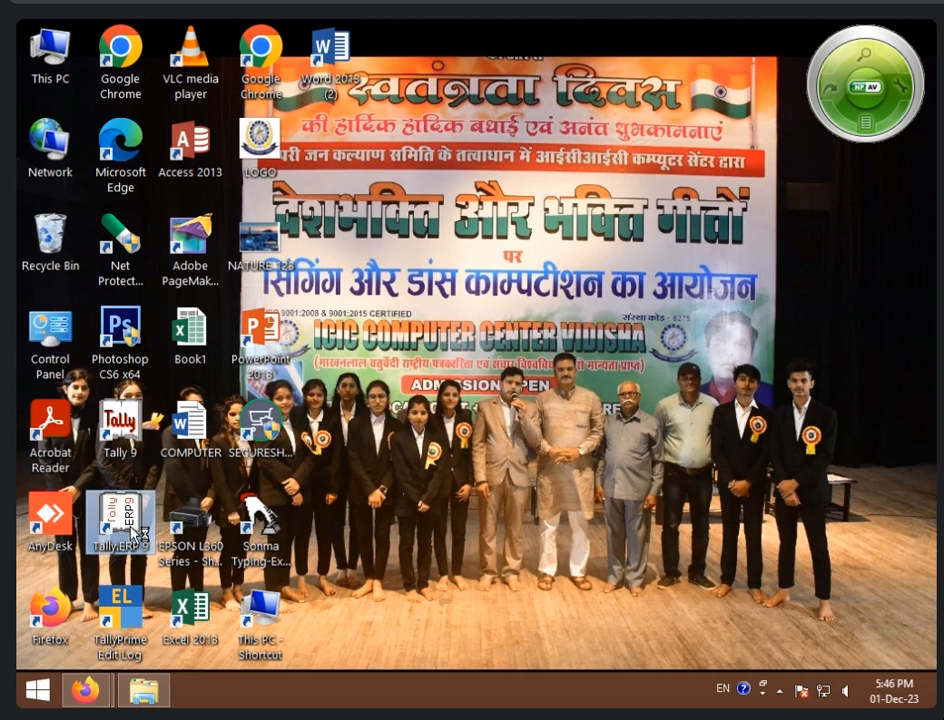
- Launch Tally.ERP 9 and start working in Educational Mode with the Silver Edition Mode (Single User)
double_click(134, 530)
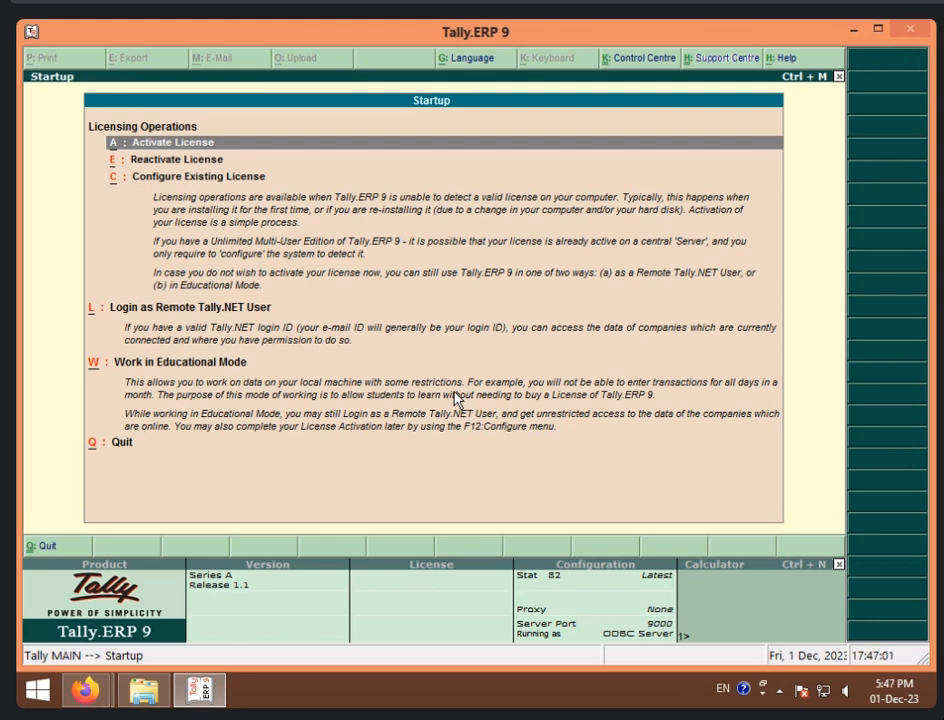
key(Escape)
key(Escape)
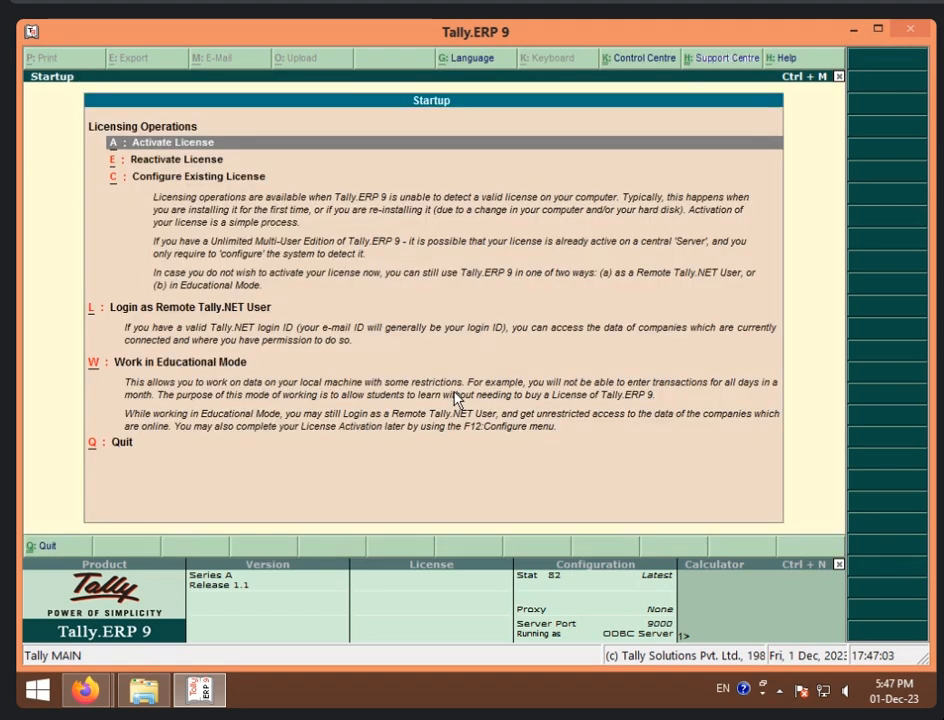
key(Down)
key(Down)
key(Down)
key(Down)
key(Down)
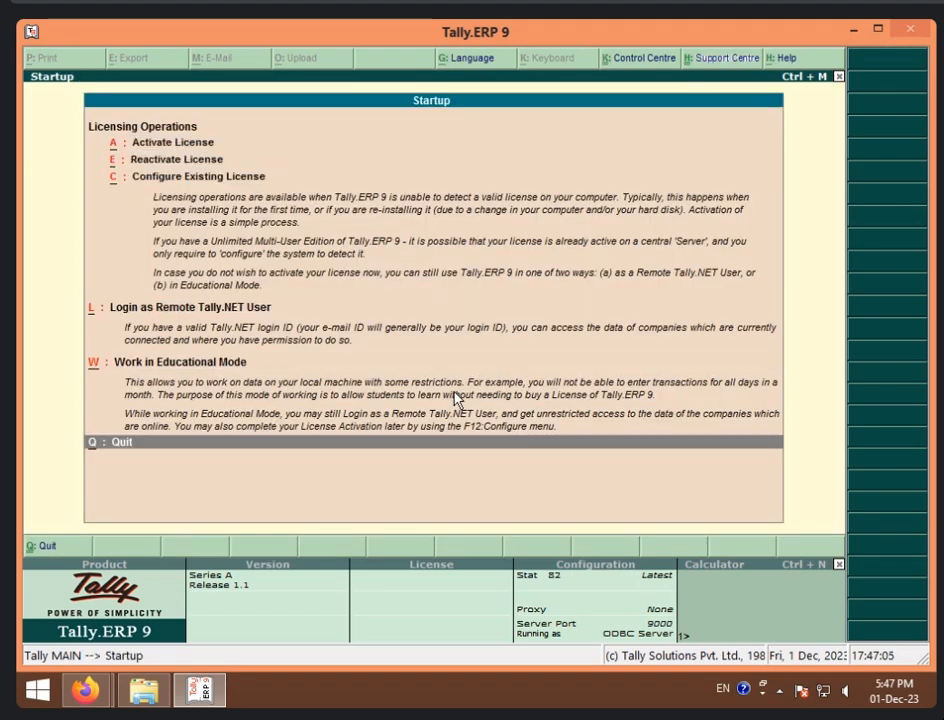
key(Up)
key(Return)
key(Down)
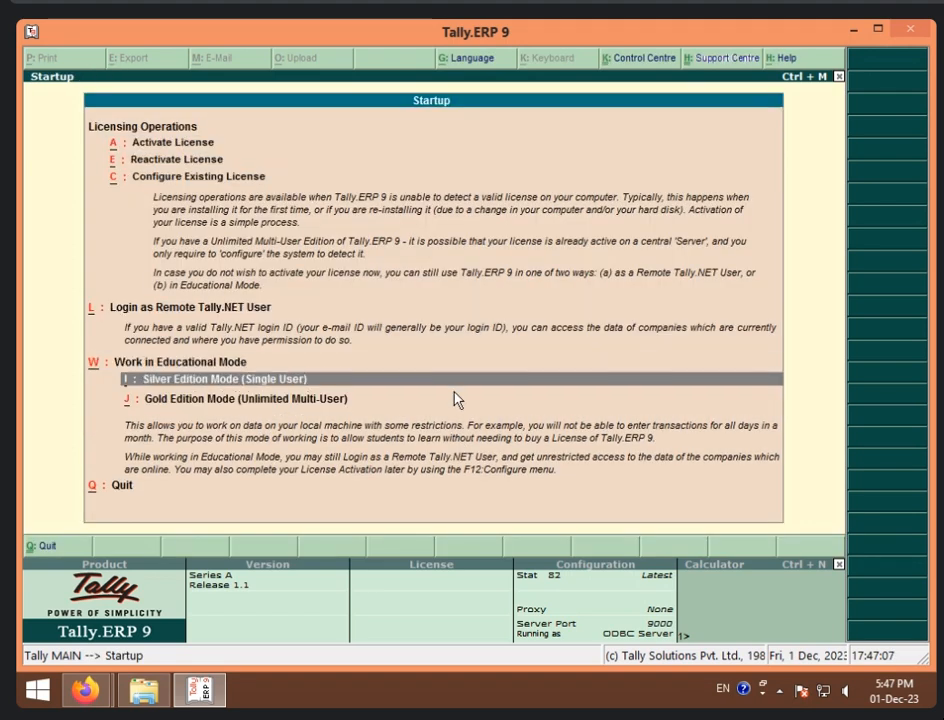
key(Return)
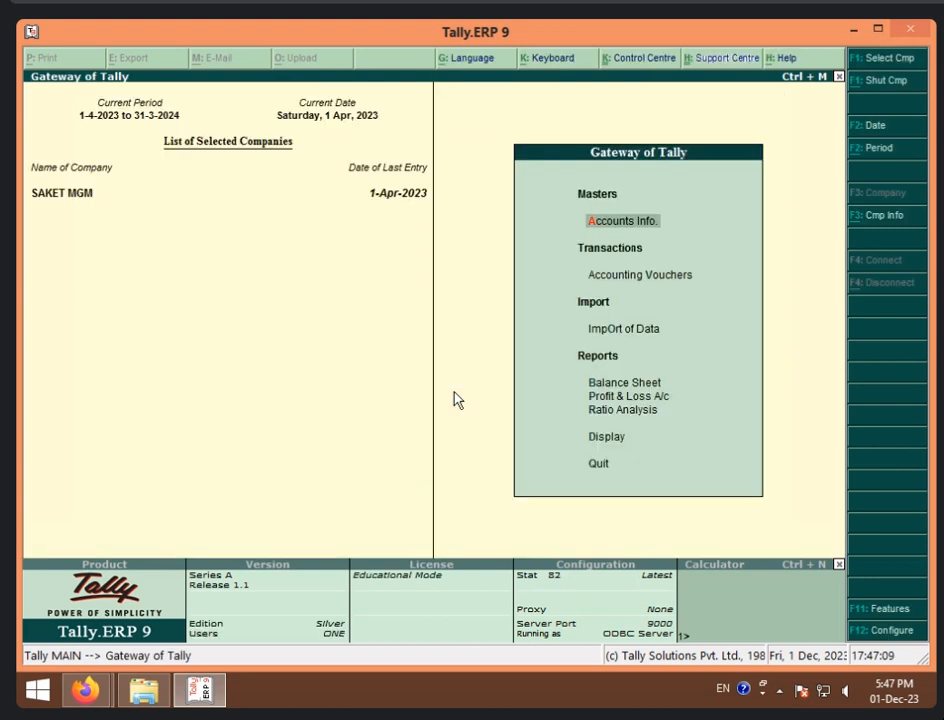
- Shut the company SAKET MGM and load the company ABHI ARMY instead
key(alt+F1)
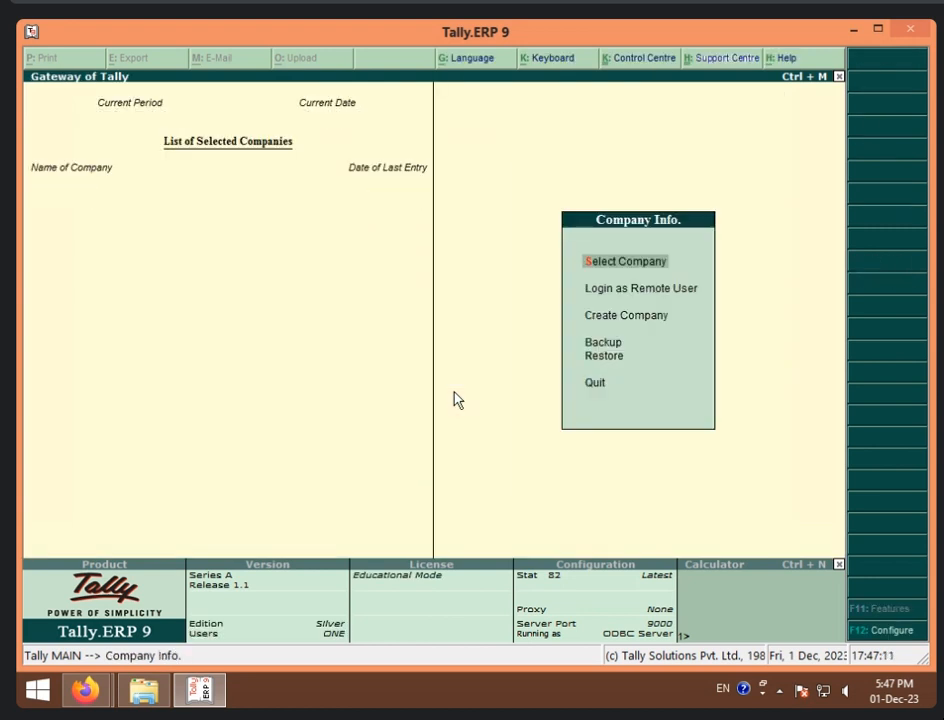
key(Return)
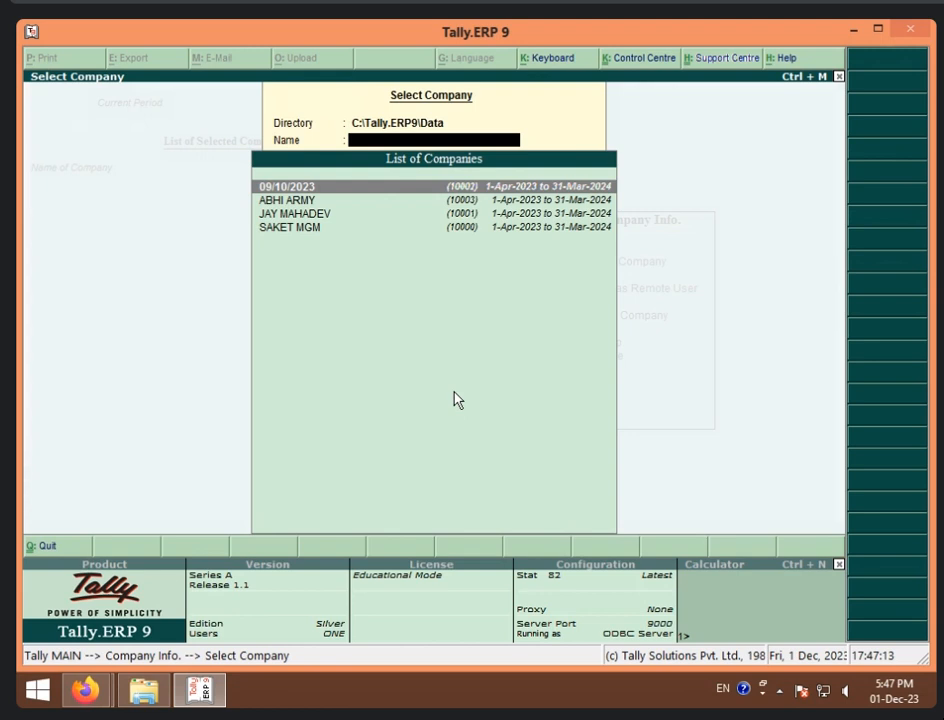
key(Down)
key(Return)
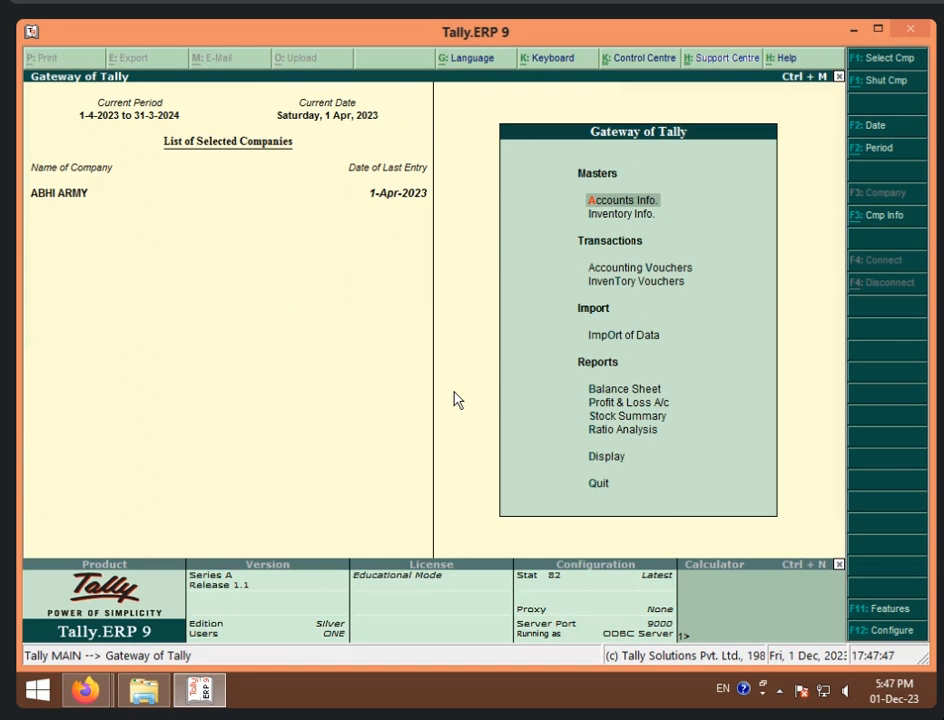
- Display the ledger vouchers of the FAN ledger from the account books
key(d)
key(a)
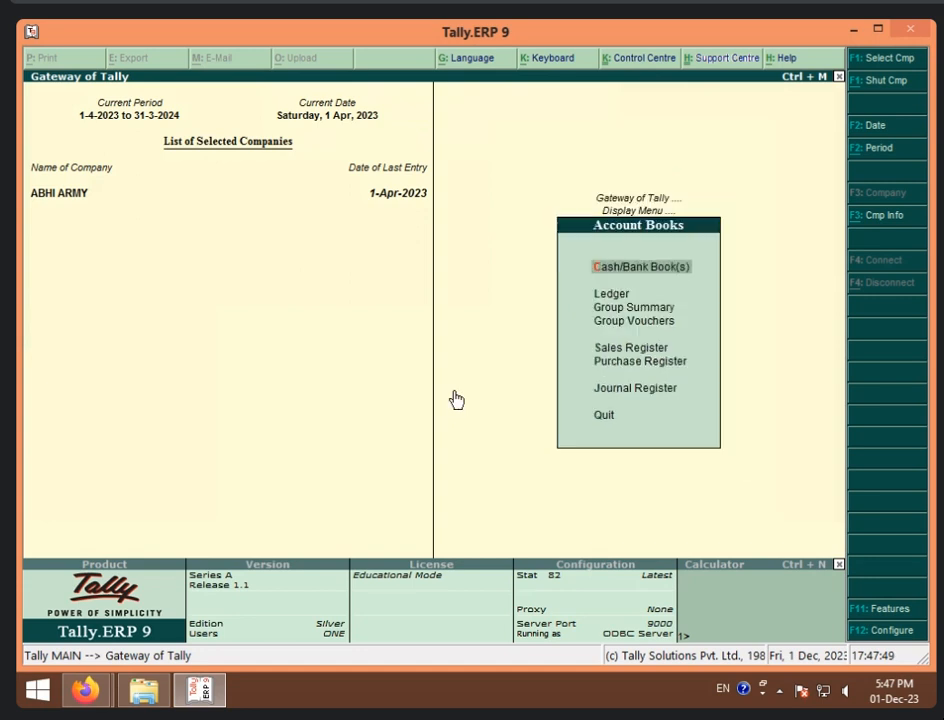
key(l)
key(Down)
key(Down)
key(Down)
key(Down)
key(Down)
key(Down)
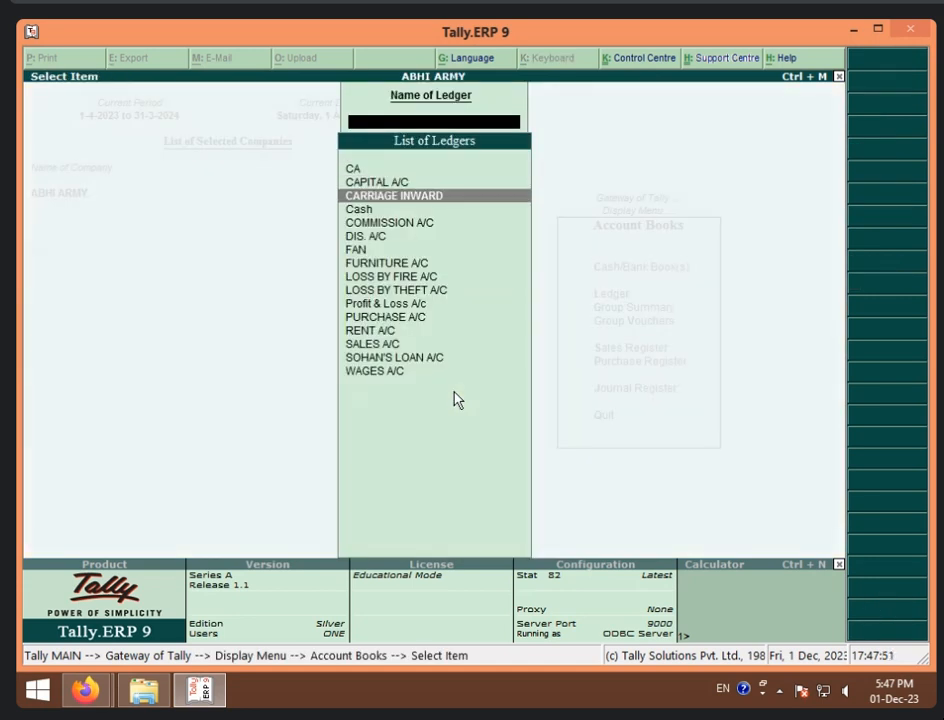
key(Down)
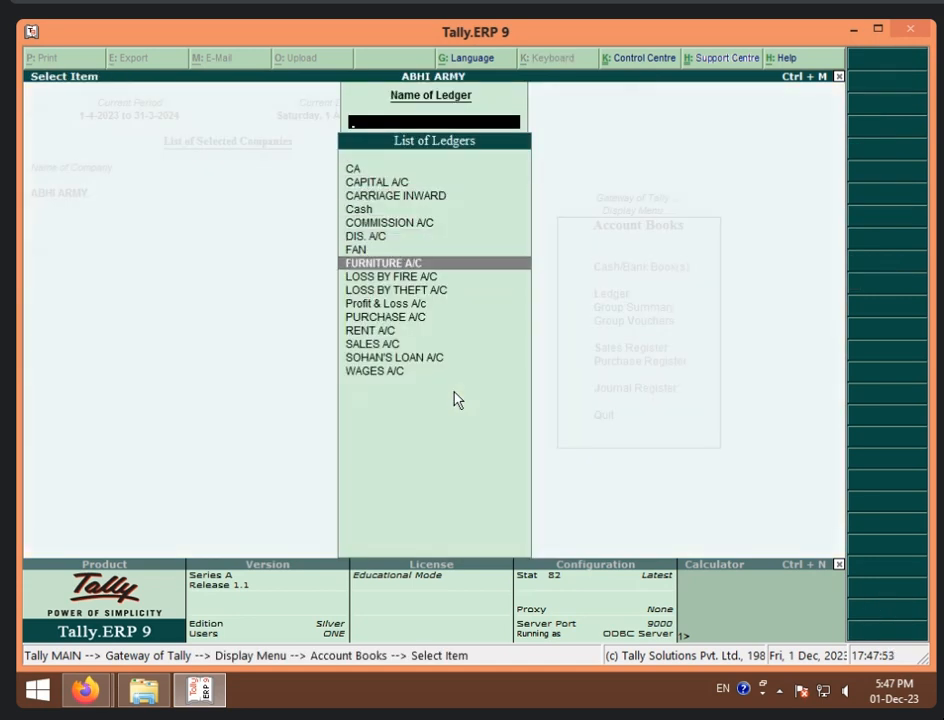
key(Up)
key(Return)
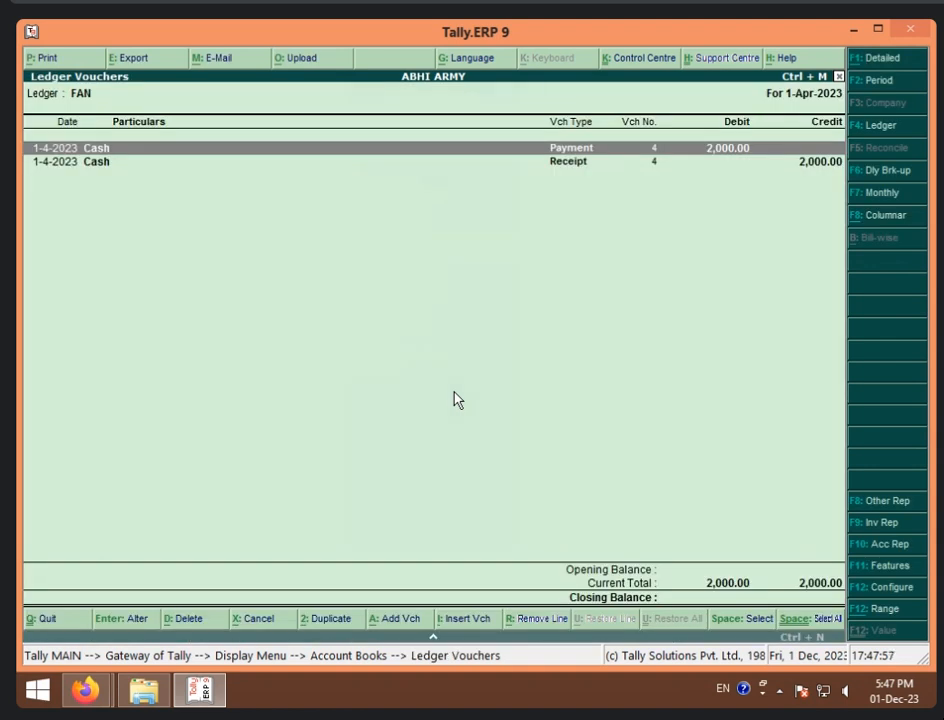
- View the payment voucher recorded in the FURNITURE A/C ledger, then return to the Gateway of Tally
key(Escape)
key(Down)
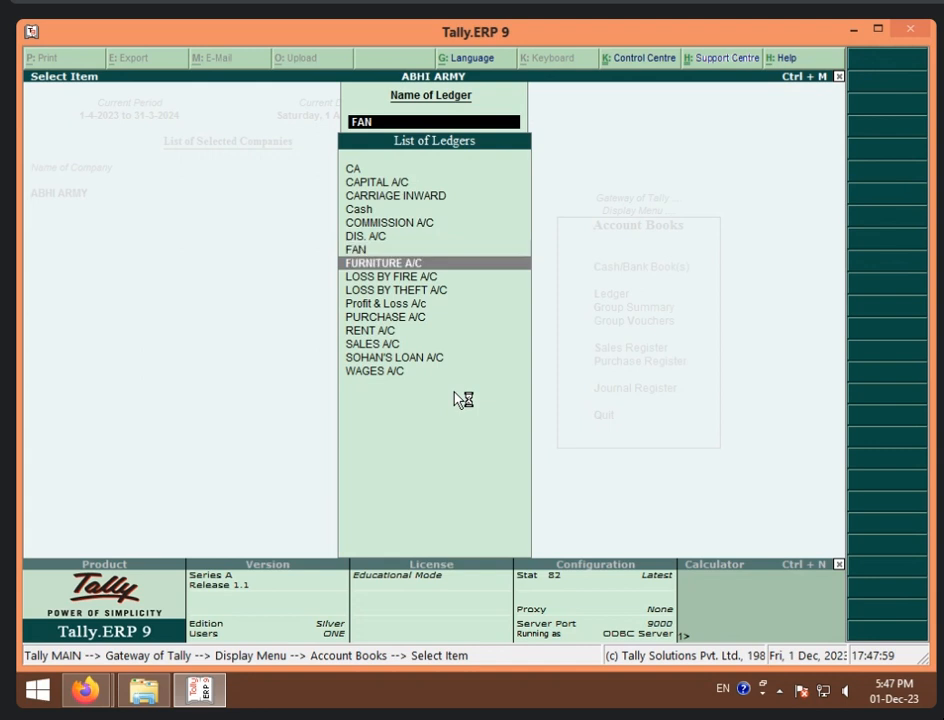
key(Return)
key(Return)
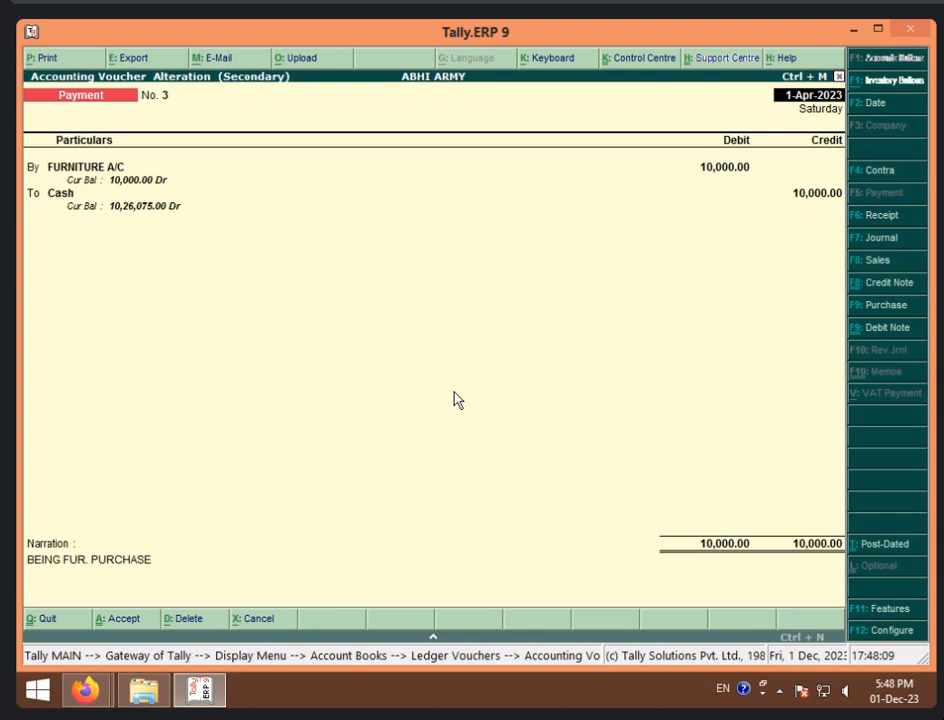
key(Escape)
key(y)
key(Escape)
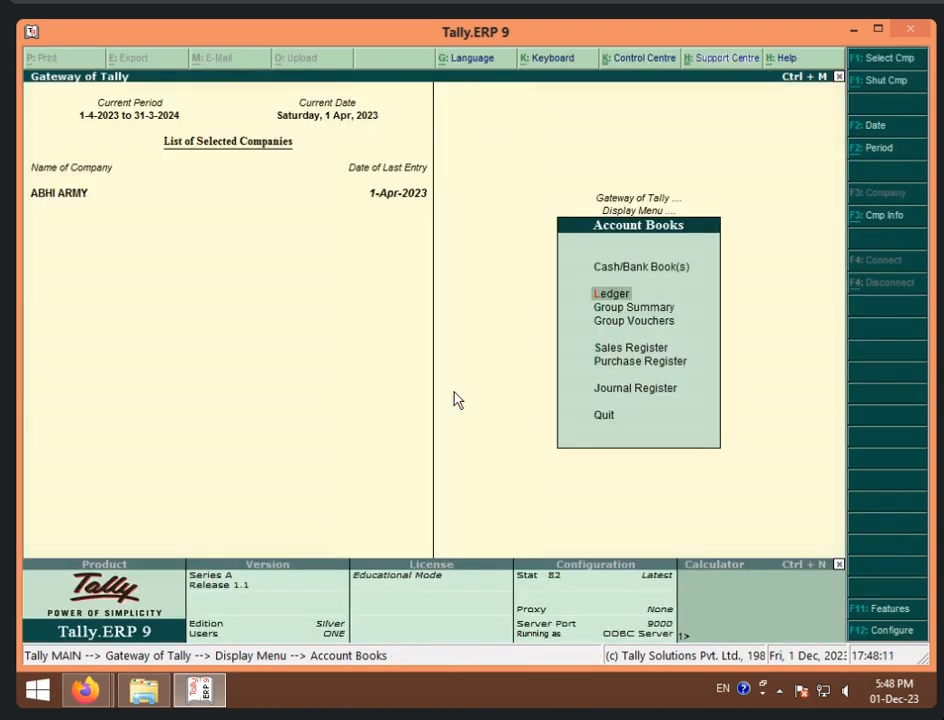
key(Escape)
key(Escape)
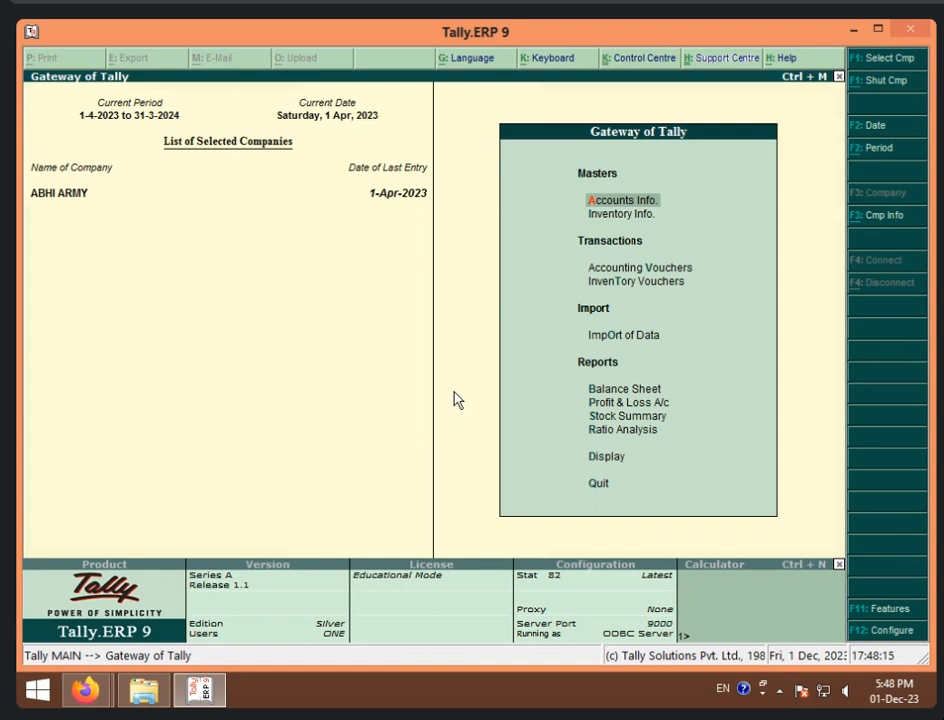
- Start a receipt accounting voucher and credit FURNITURE A/C with 10,000
key(v)
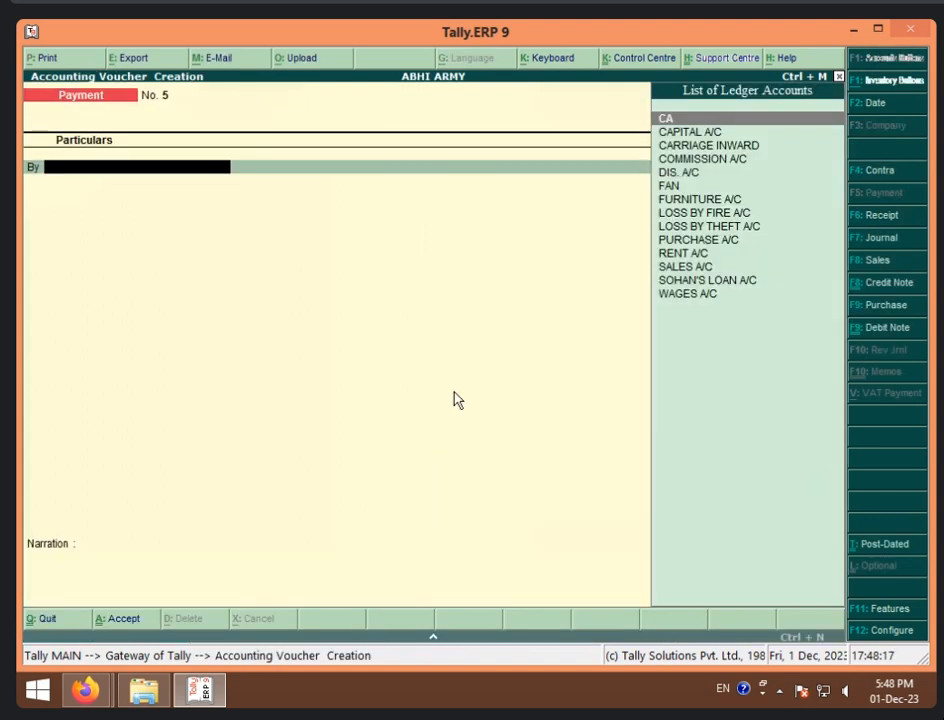
click(880, 215)
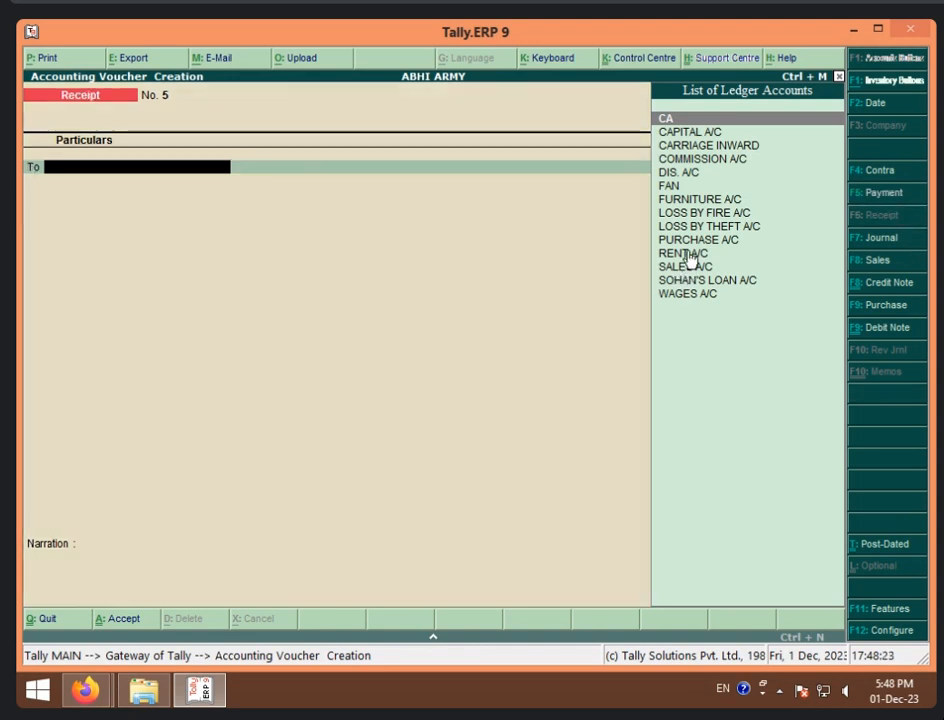
click(714, 204)
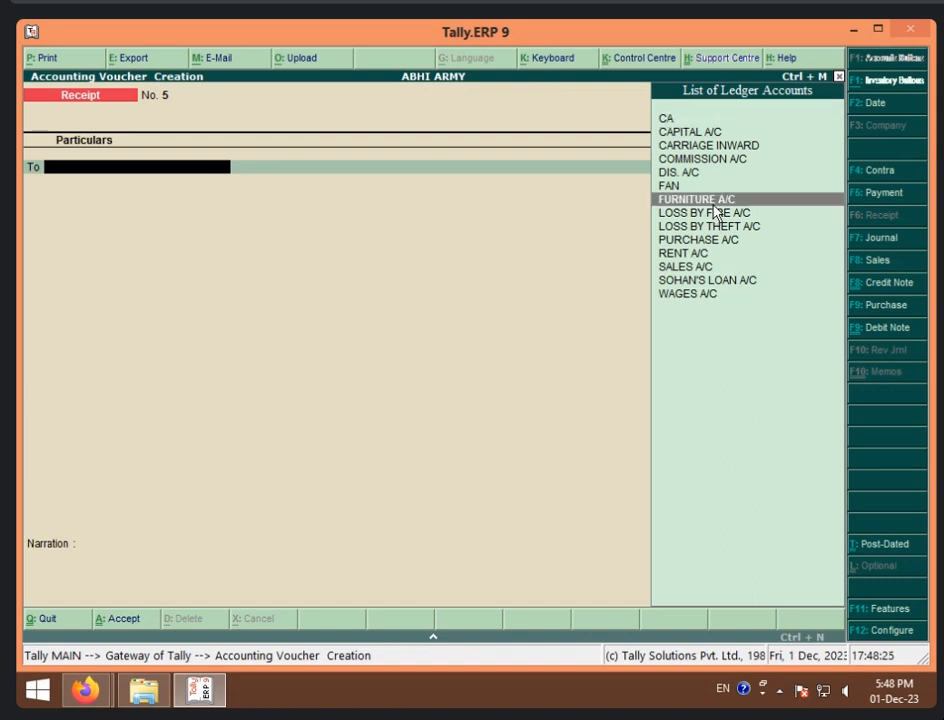
key(Return)
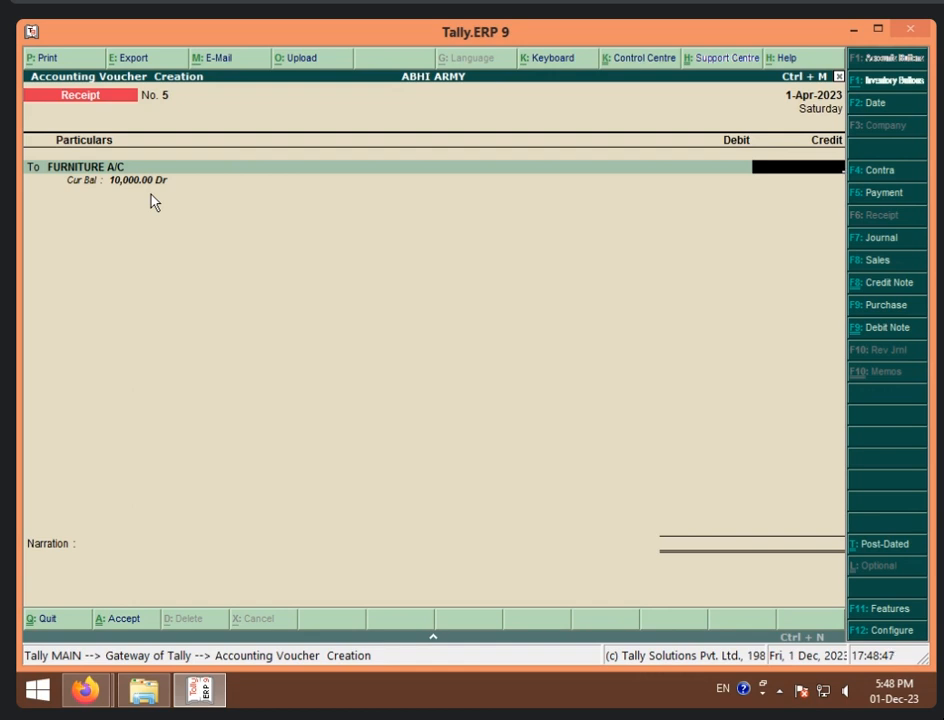
text(100000)
key(Return)
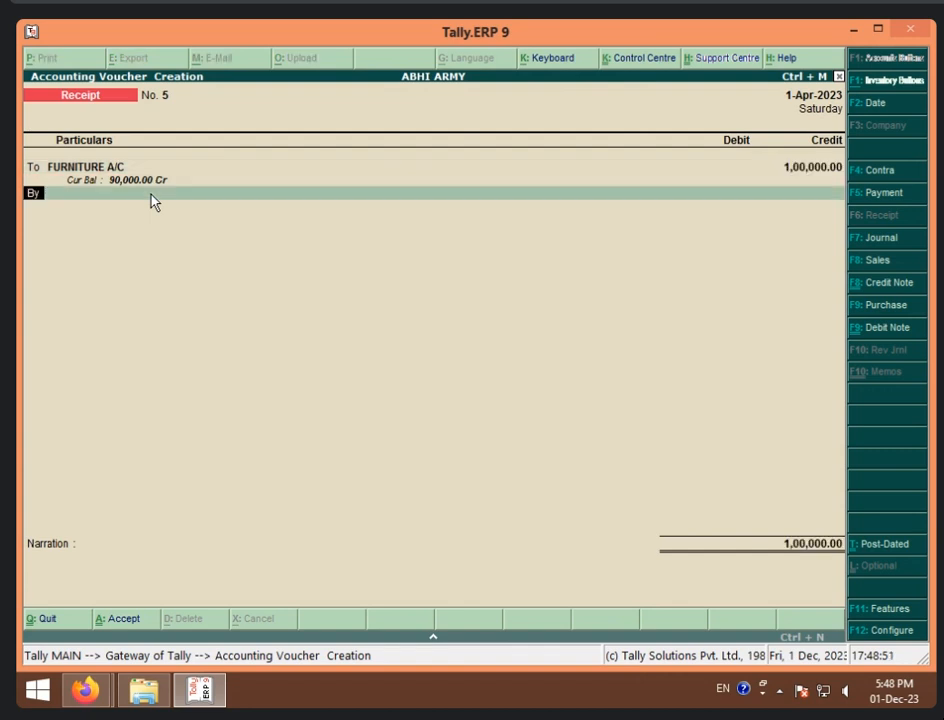
text(10000)
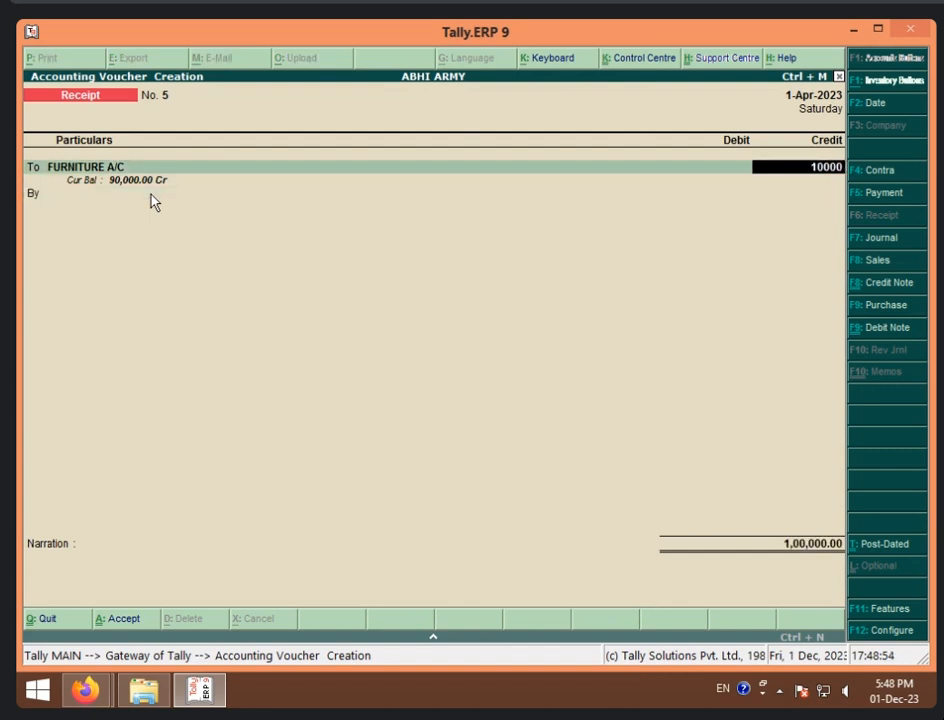
key(Return)
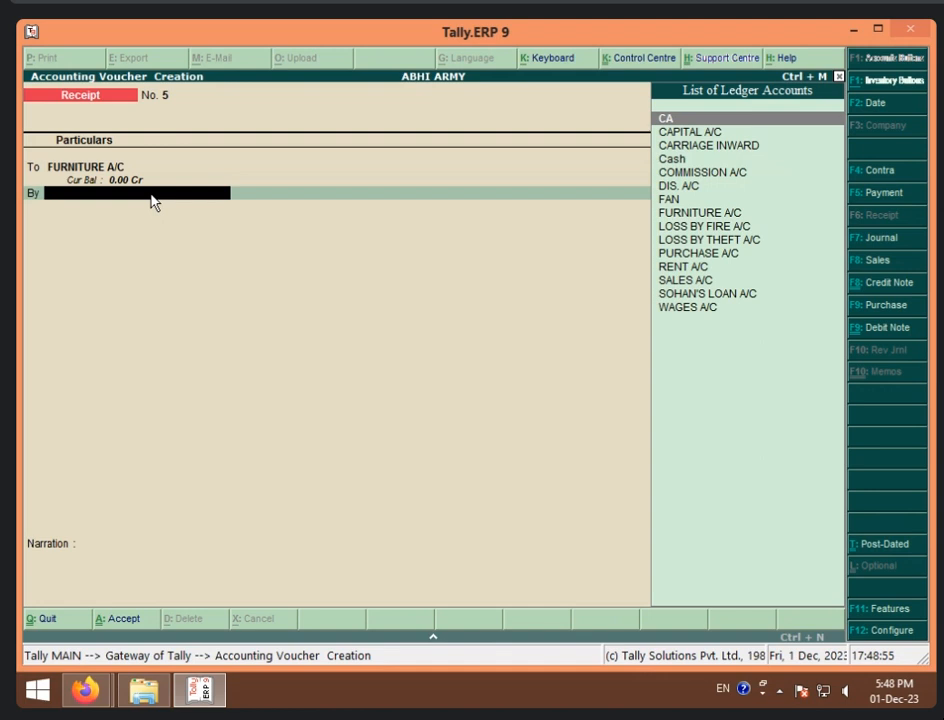
- Debit Cash with 10,000 in the receipt voucher, save it without a narration and return to the Gateway of Tally
key(Down)
key(Down)
key(Return)
key(Return)
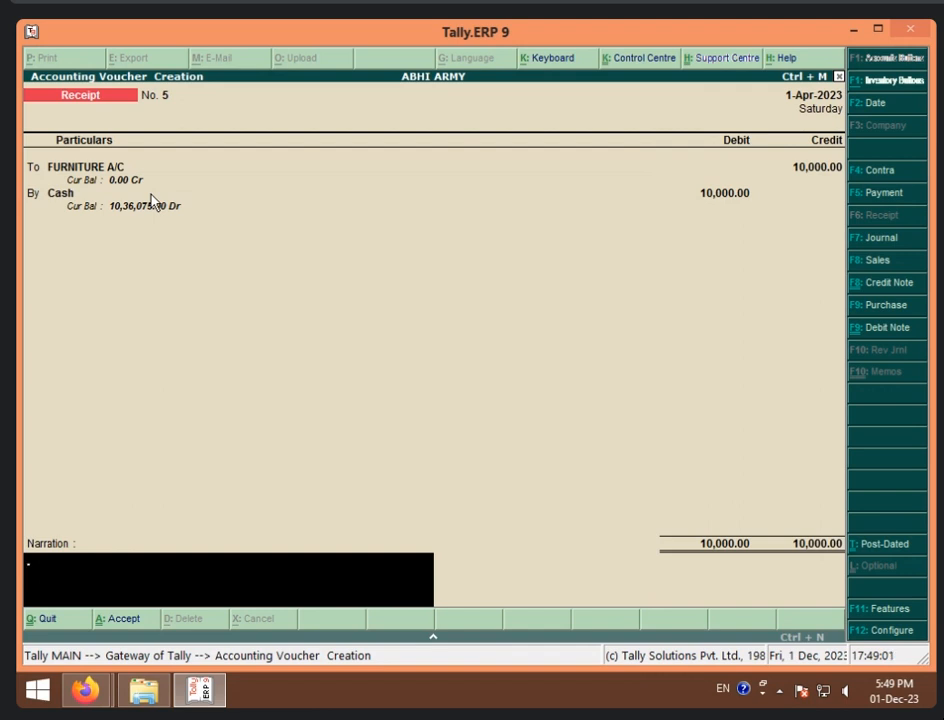
key(Return)
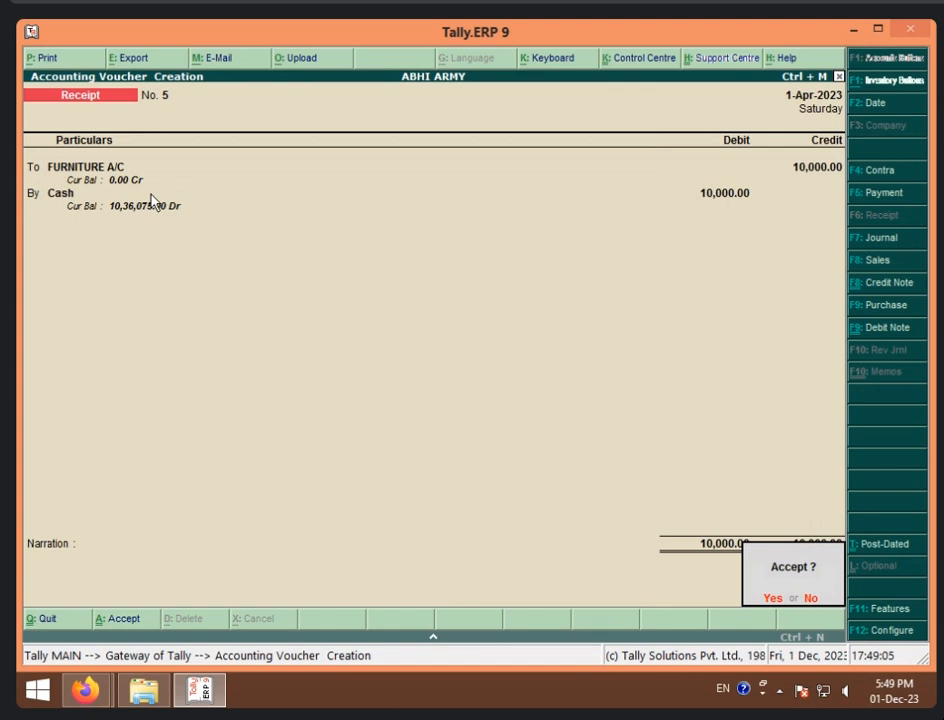
key(Return)
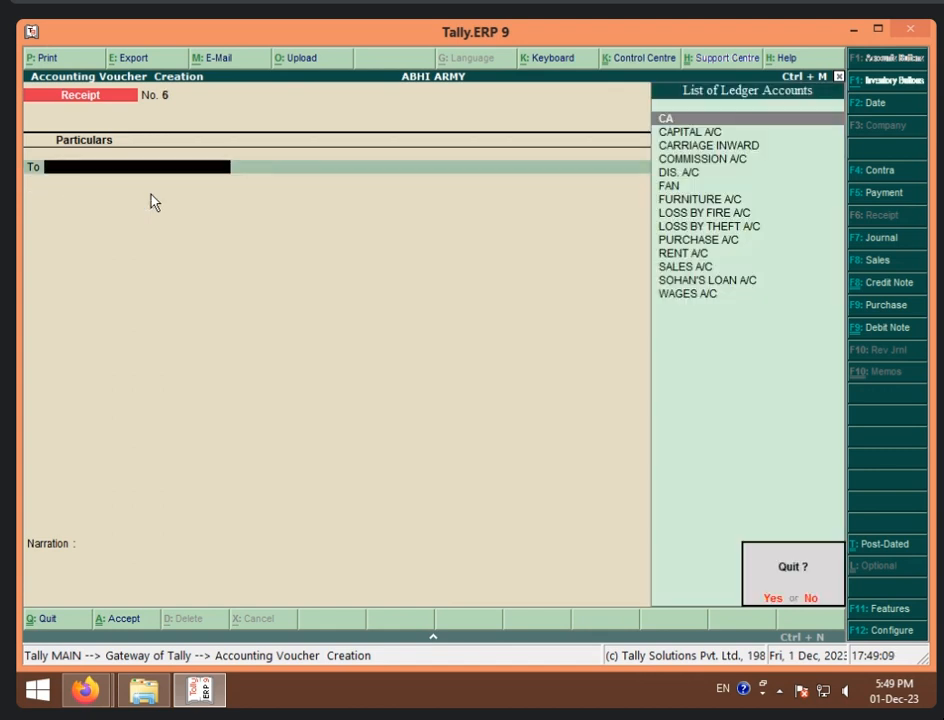
key(Escape)
key(Escape)
key(Escape)
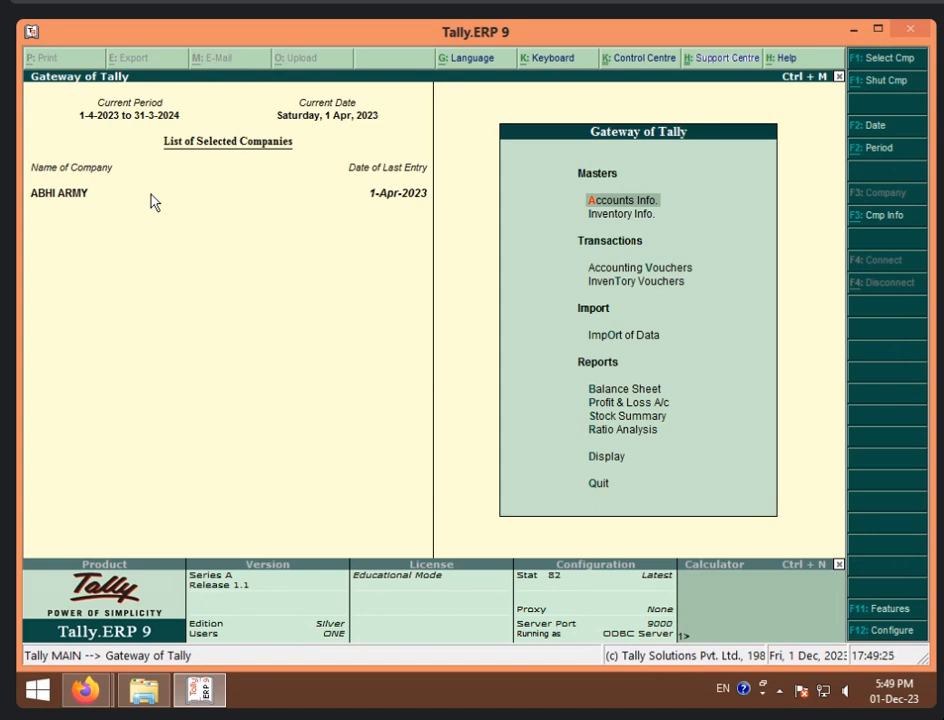
- Start a journal voucher and debit FURNITURE A/C with 15,000
key(v)
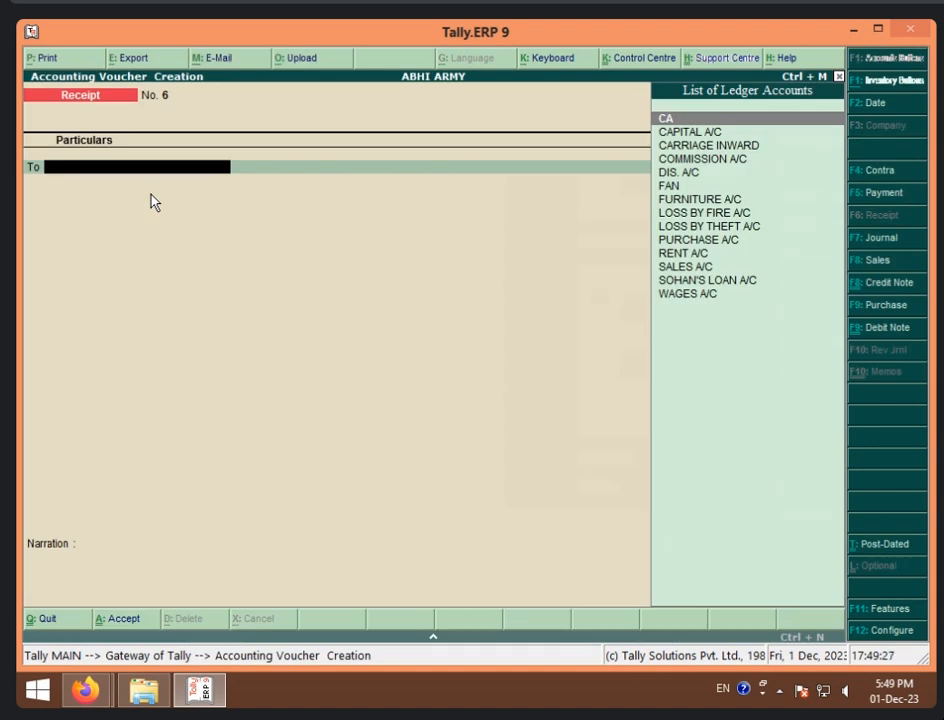
click(883, 244)
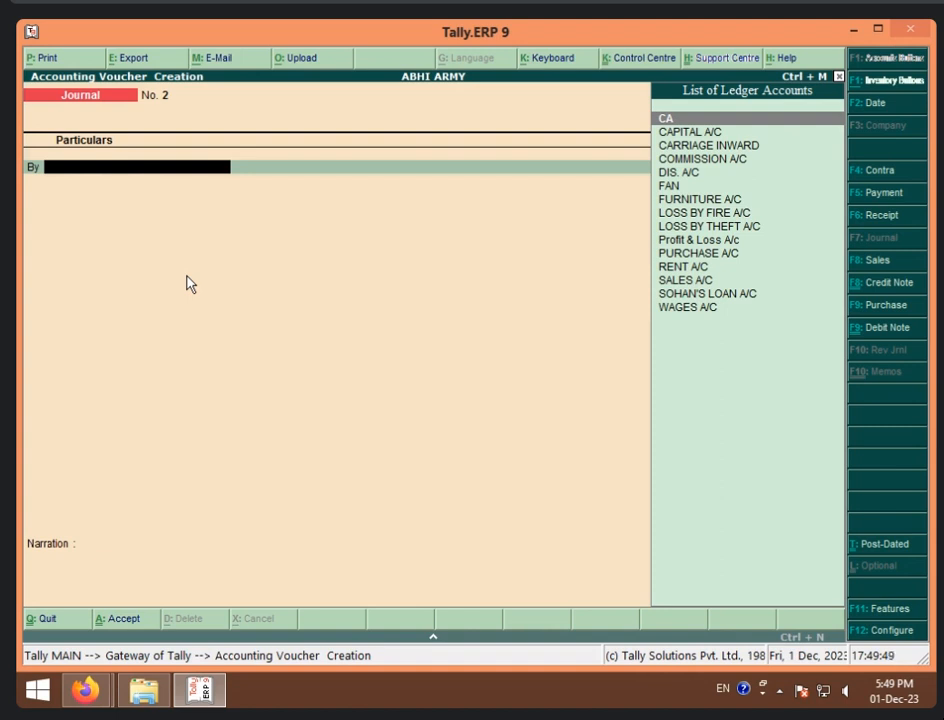
key(Down)
key(Down)
key(Down)
key(Down)
key(Down)
key(Down)
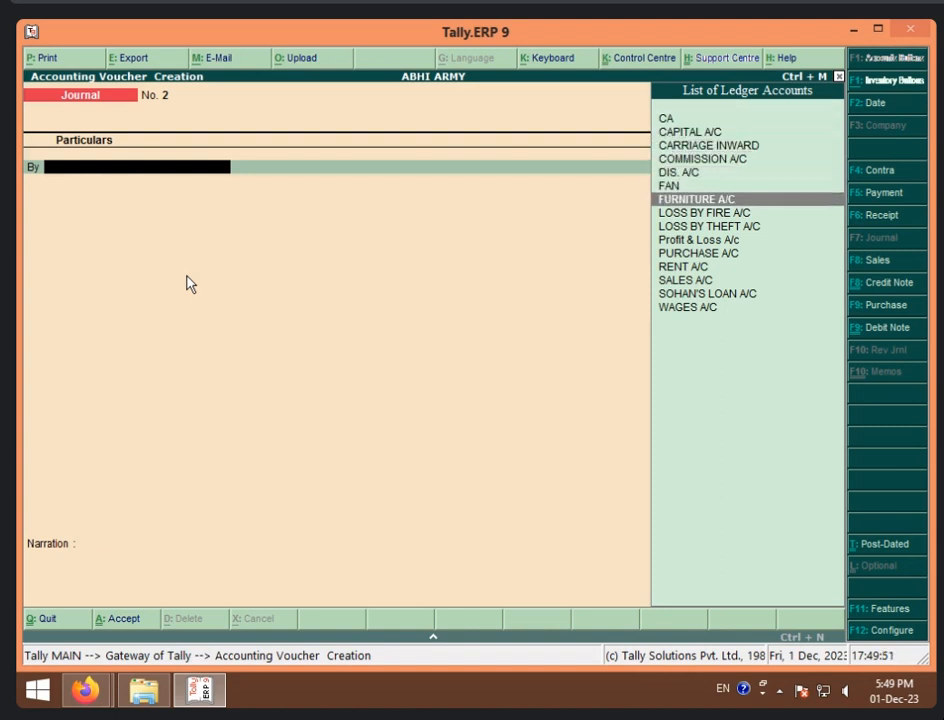
key(Return)
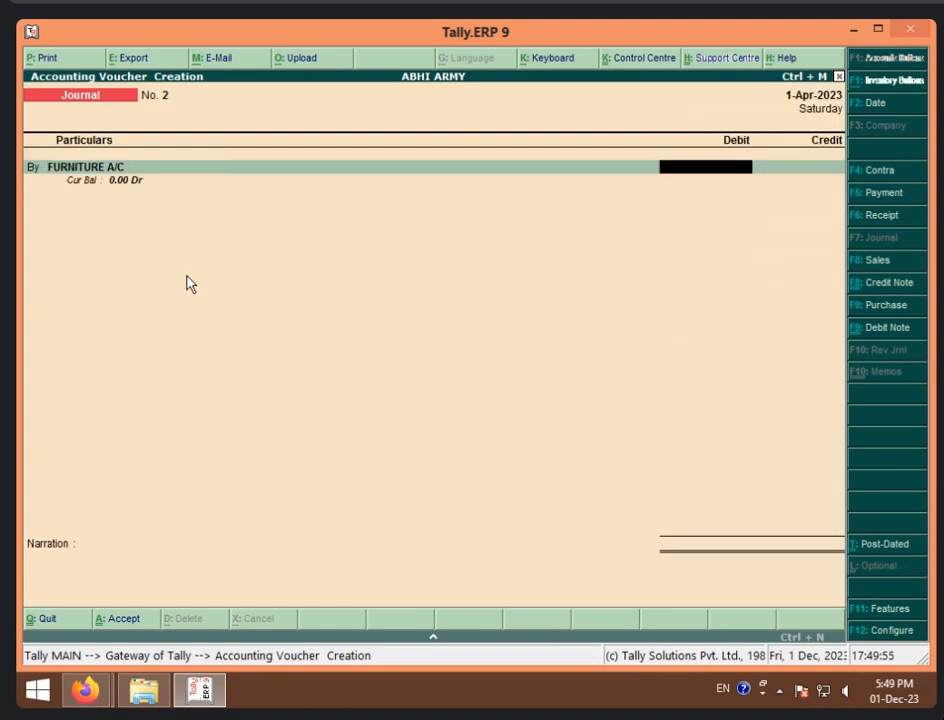
text(15000)
key(Return)
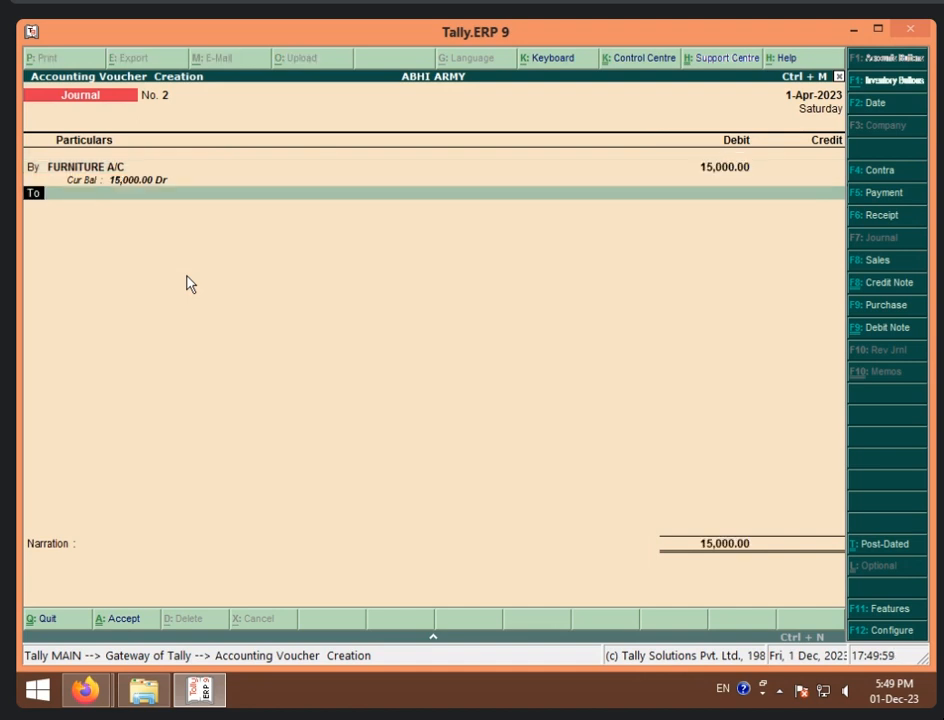
key(Return)
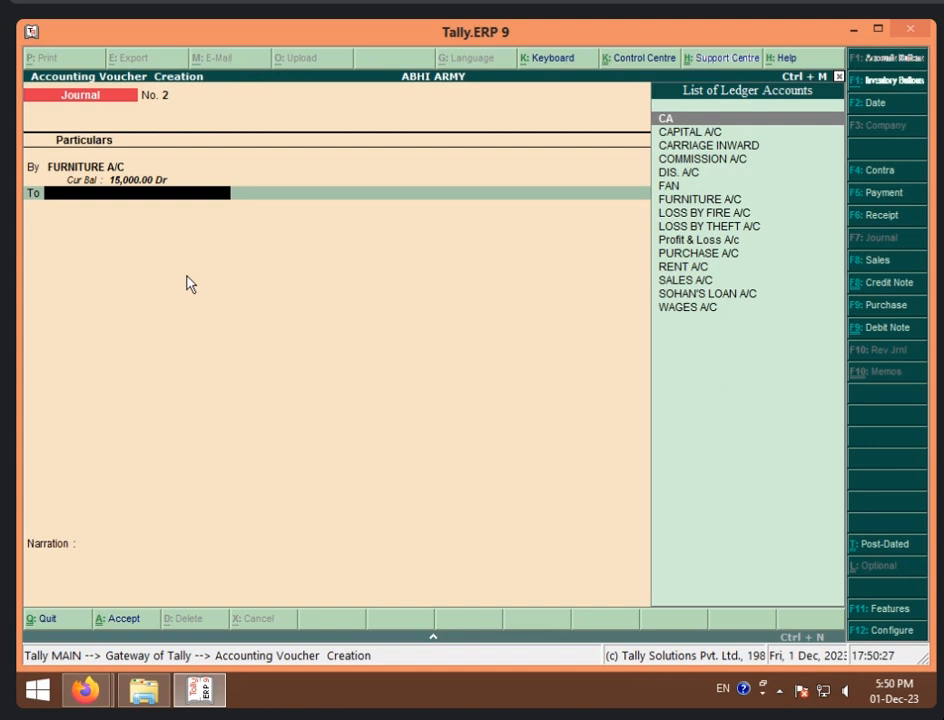
- Create a ledger from the journal's credit line, named after the creditor's personal account, and place it under Sundry Creditors
key(alt+c)
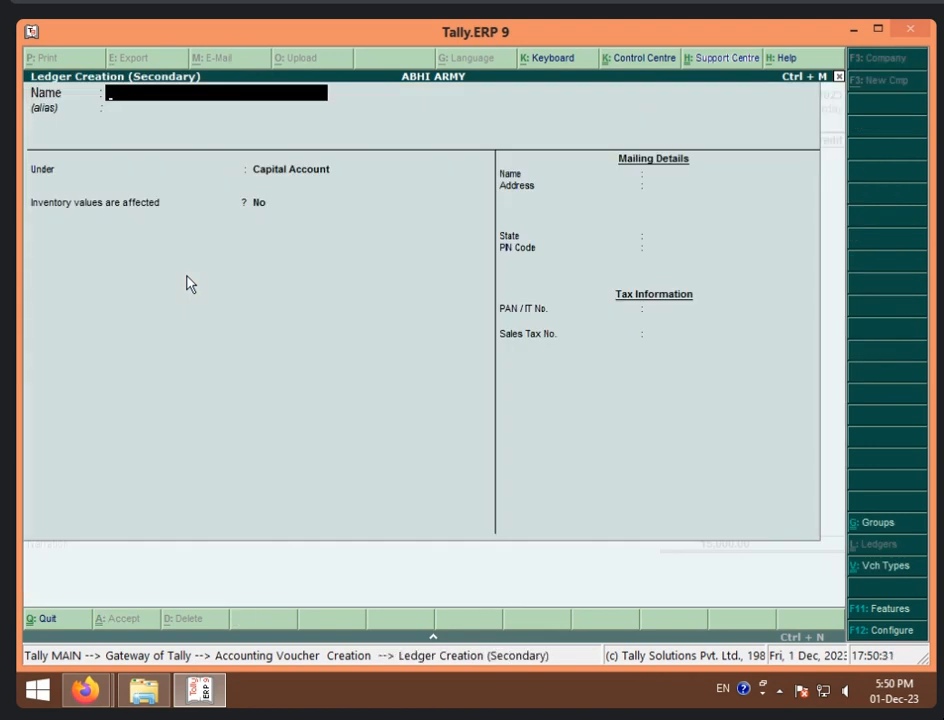
text(RAM'S A/C)
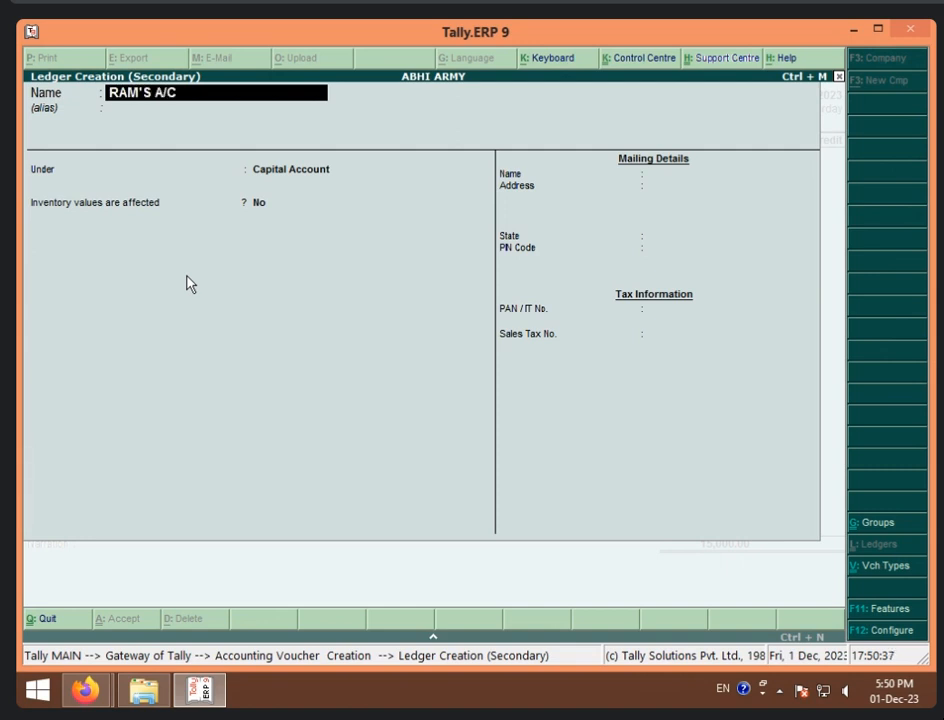
key(Return)
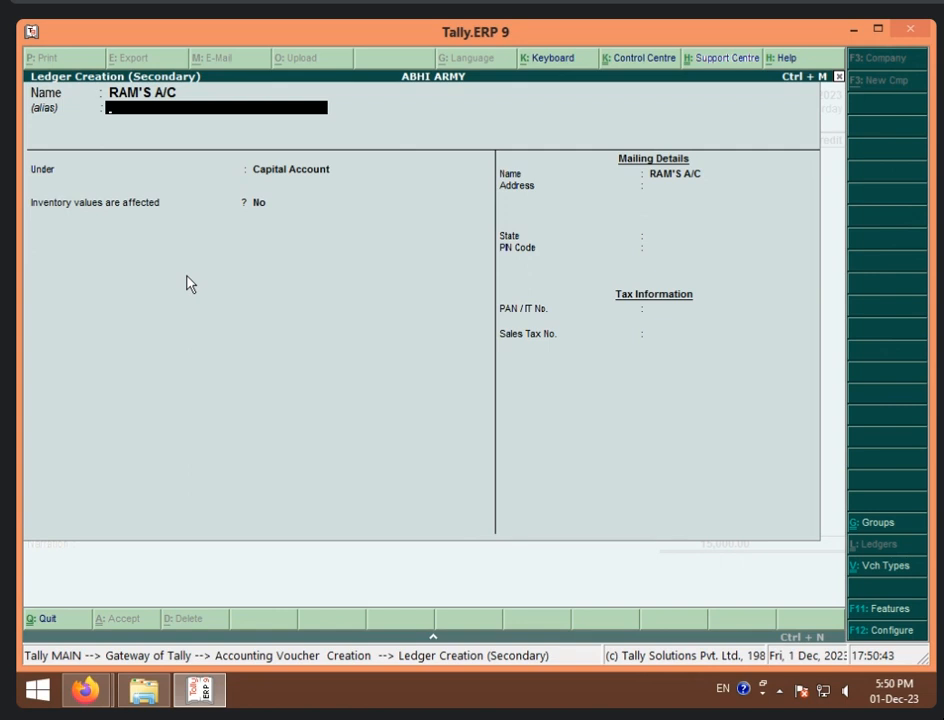
key(Return)
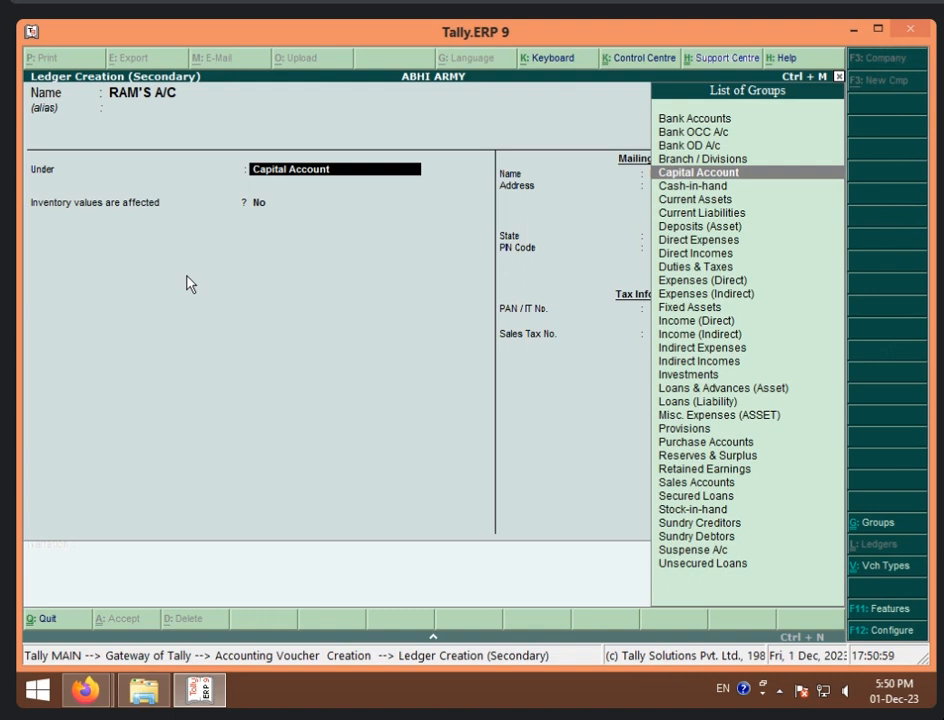
text(S)
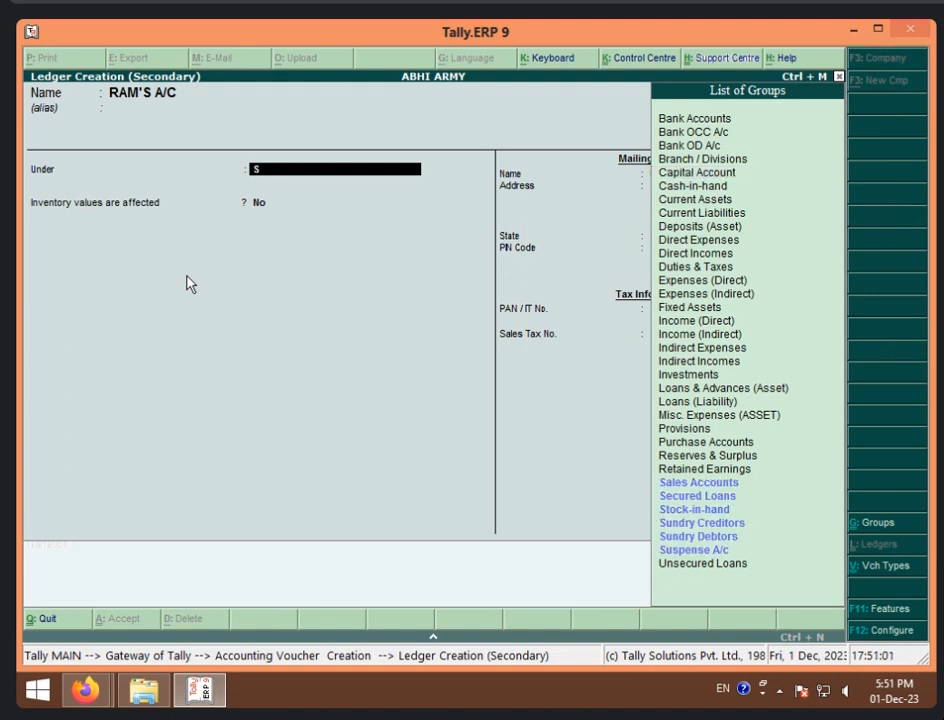
key(Down)
key(Down)
key(Down)
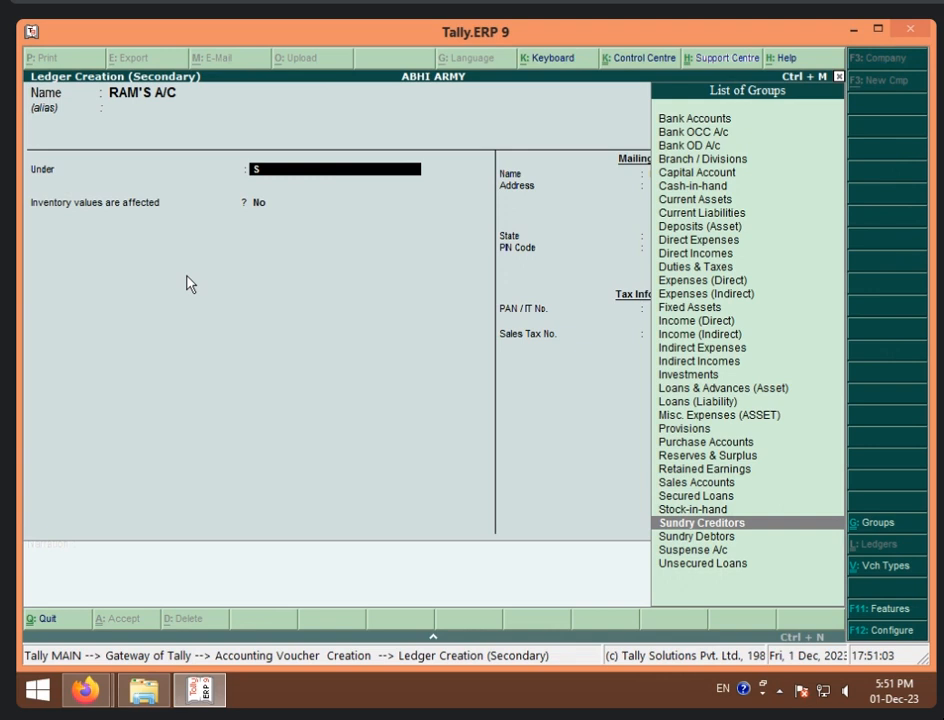
key(Return)
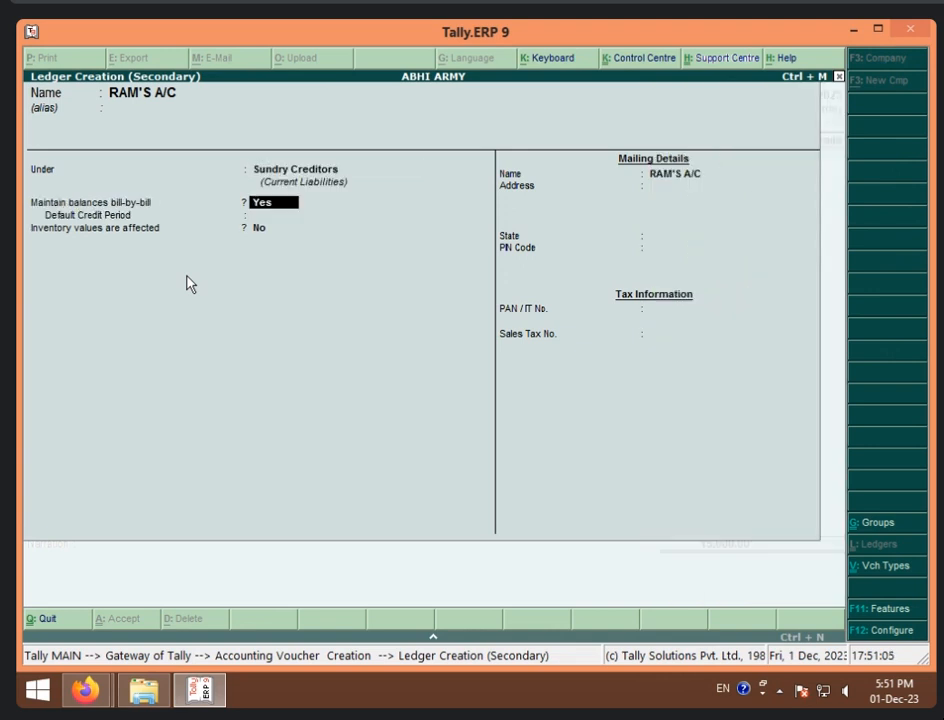
- Keep bill-by-bill balances on, set the creditor's state to Not Applicable, leave the mailing and tax details blank and save the ledger
key(Return)
key(Return)
key(Return)
key(Return)
key(Return)
key(Return)
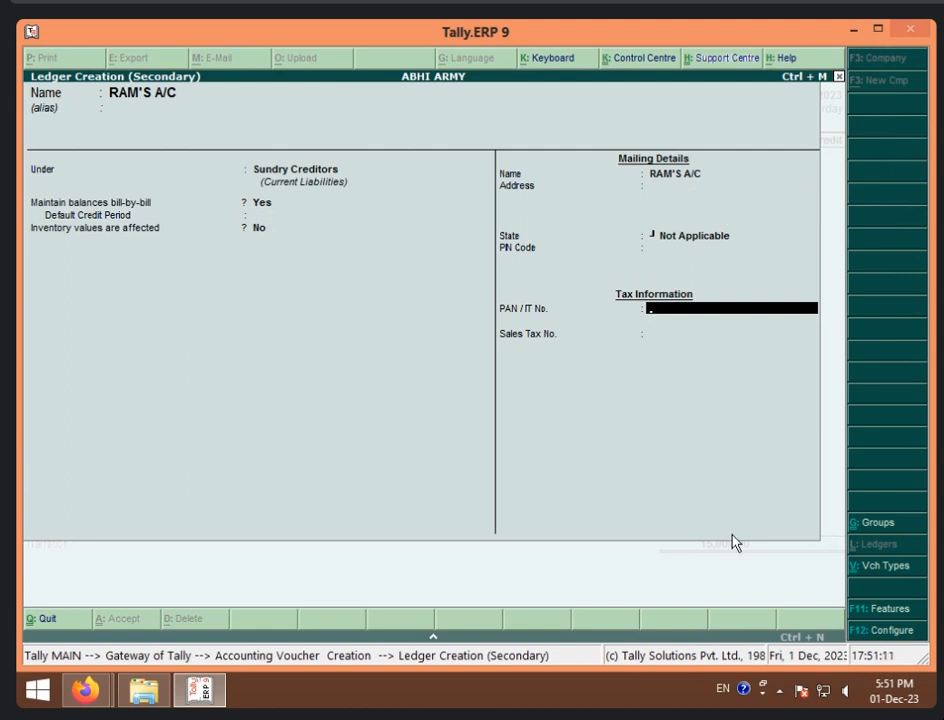
key(Return)
key(ctrl+a)
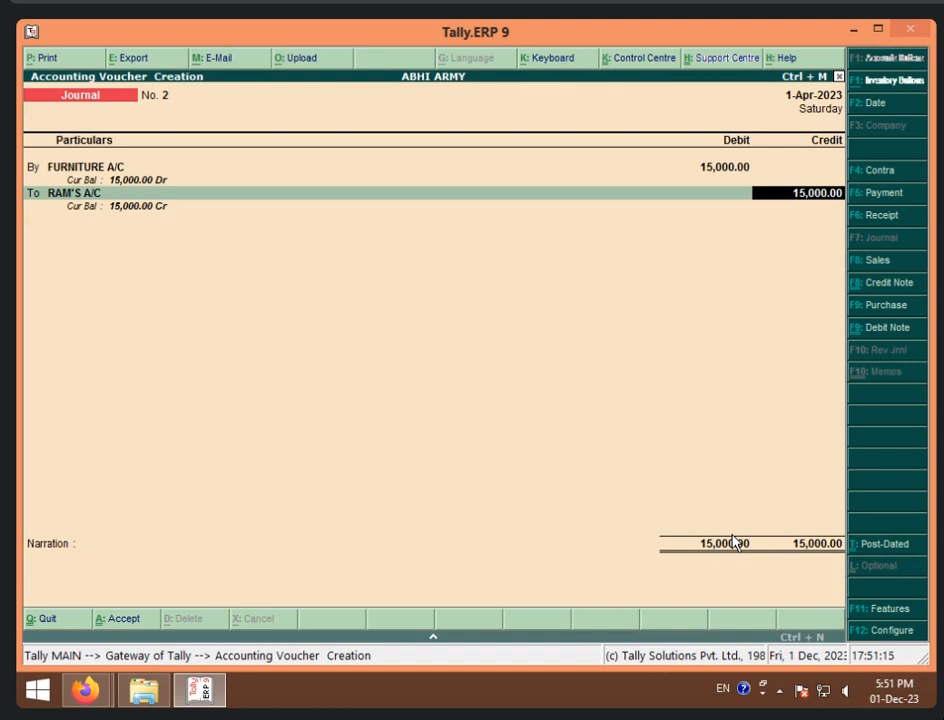
- Credit the creditor's account with 15,000 and allocate the amount to a New Ref bill named 2
key(Return)
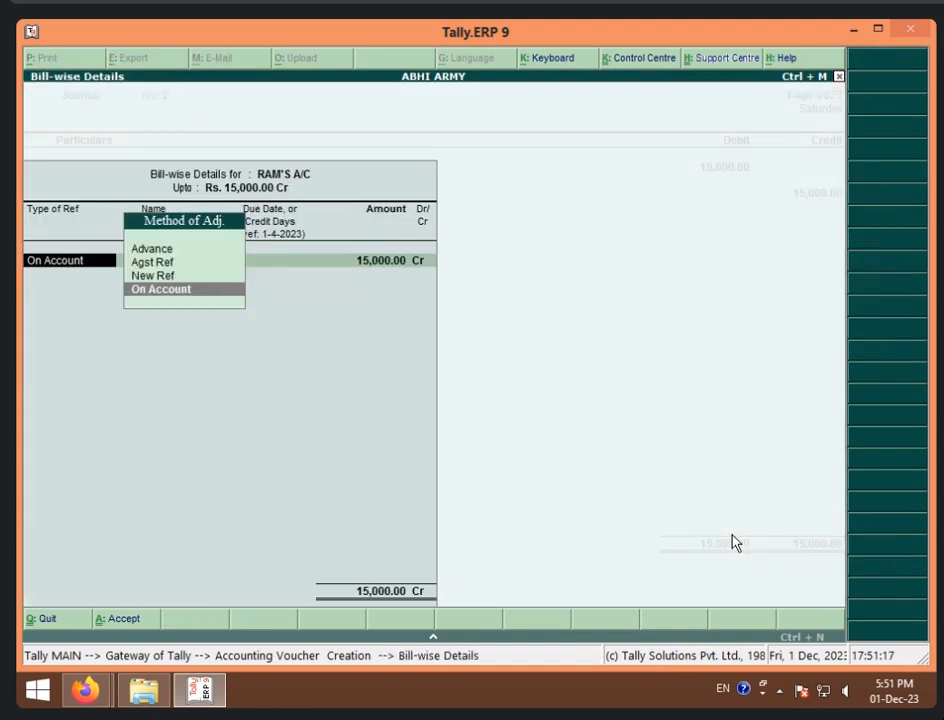
key(Up)
key(Return)
text(2)
key(Return)
key(Return)
key(Return)
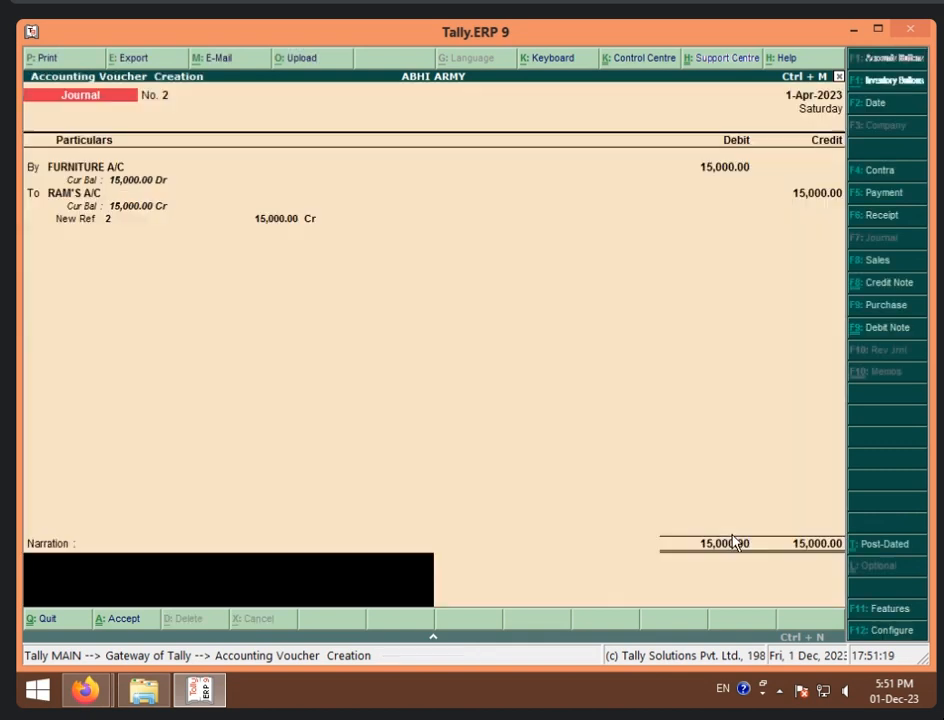
- Enter the narration "BEING FUR. PURCHASE ON CR.", save the journal voucher and return to the Gateway of Tally
text(BEIN)
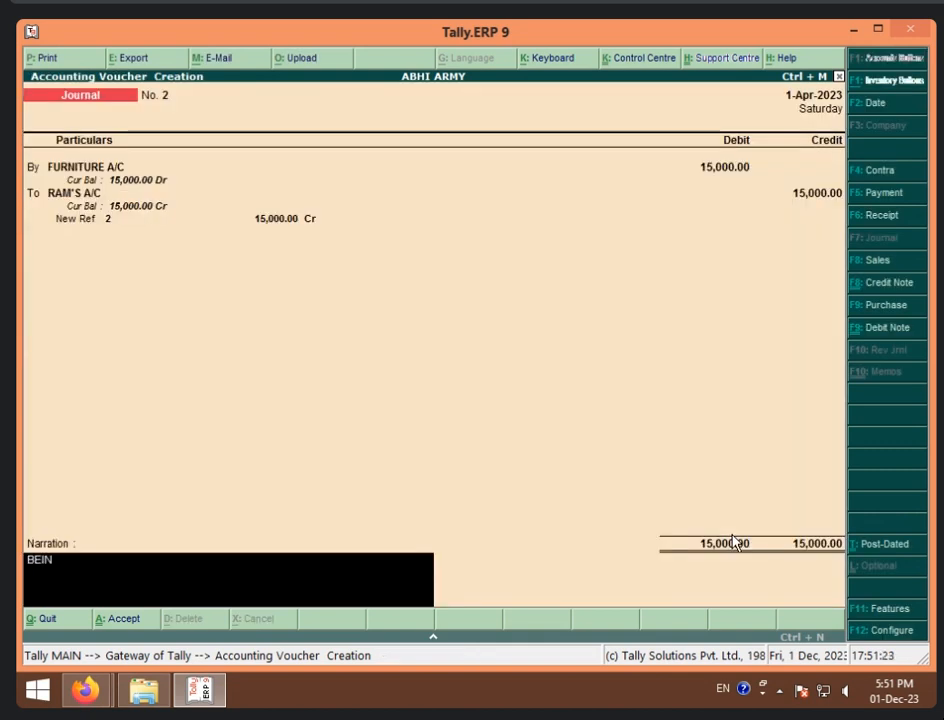
text(G FUR. P)
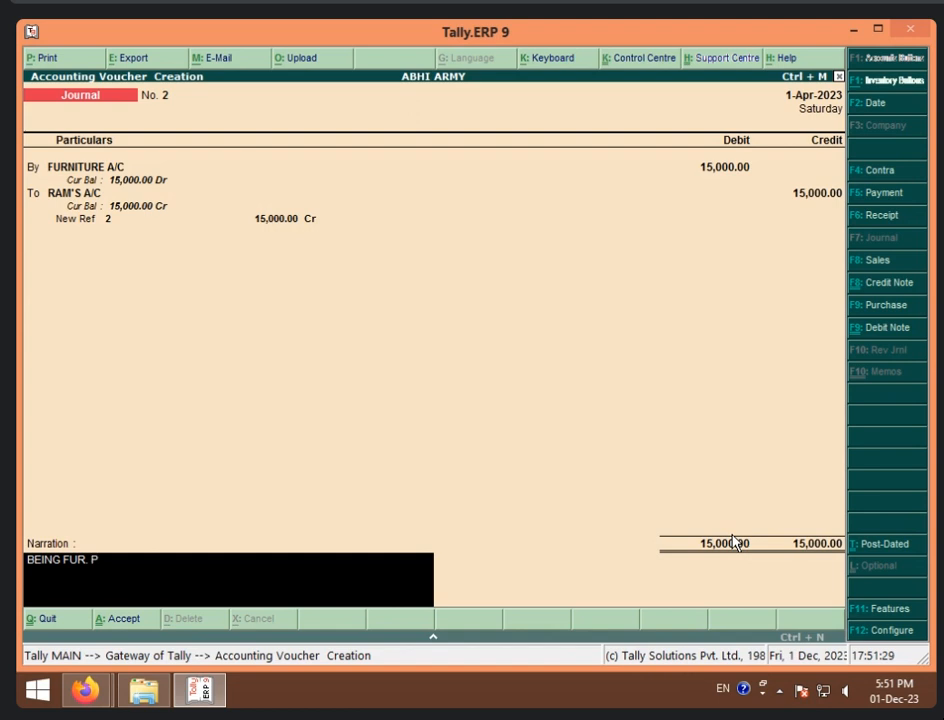
text(URCHASE ON CR.)
key(Return)
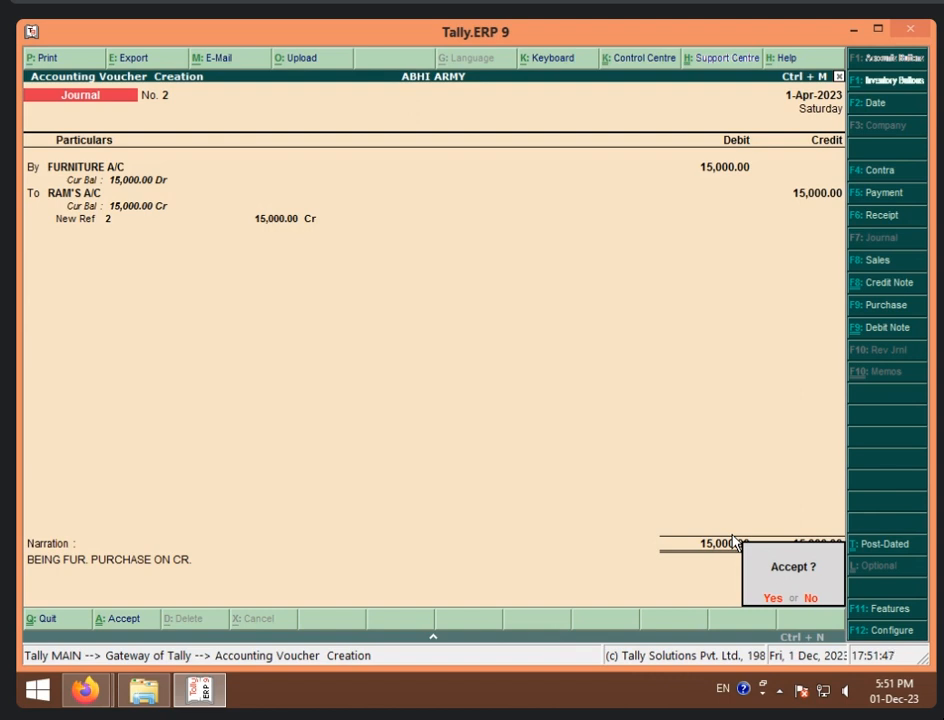
key(Return)
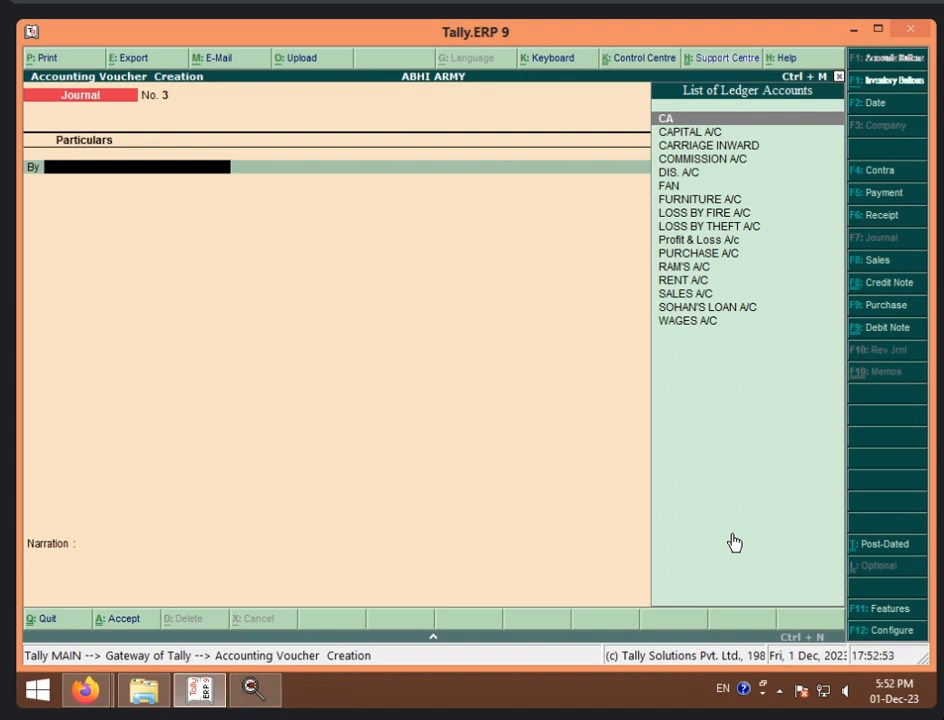
key(Escape)
key(Return)
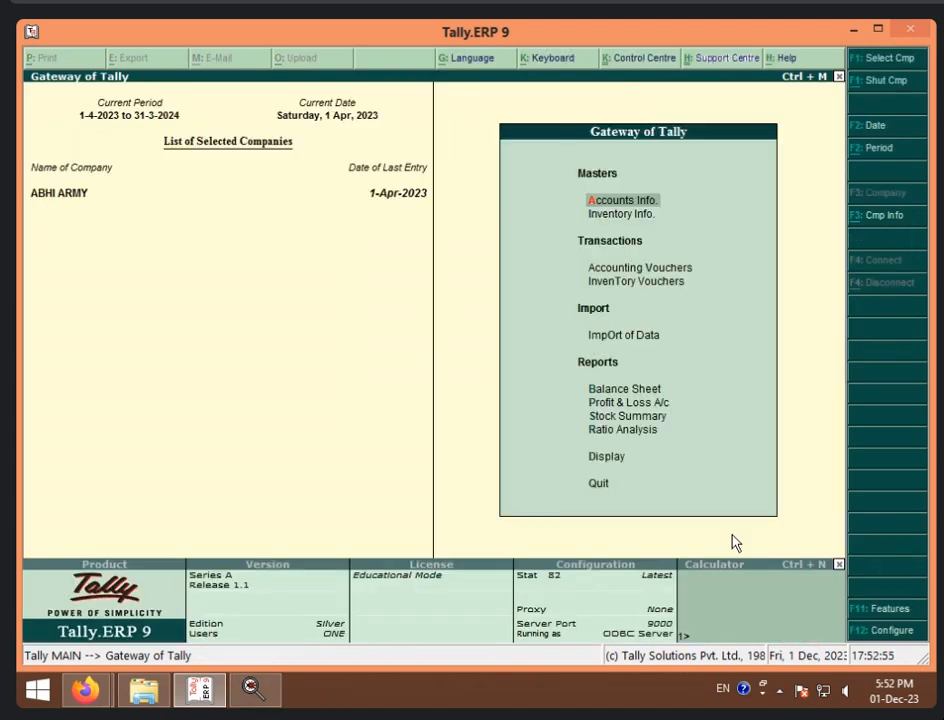
- Switch to Excel 2013 and create a blank workbook
key(super)
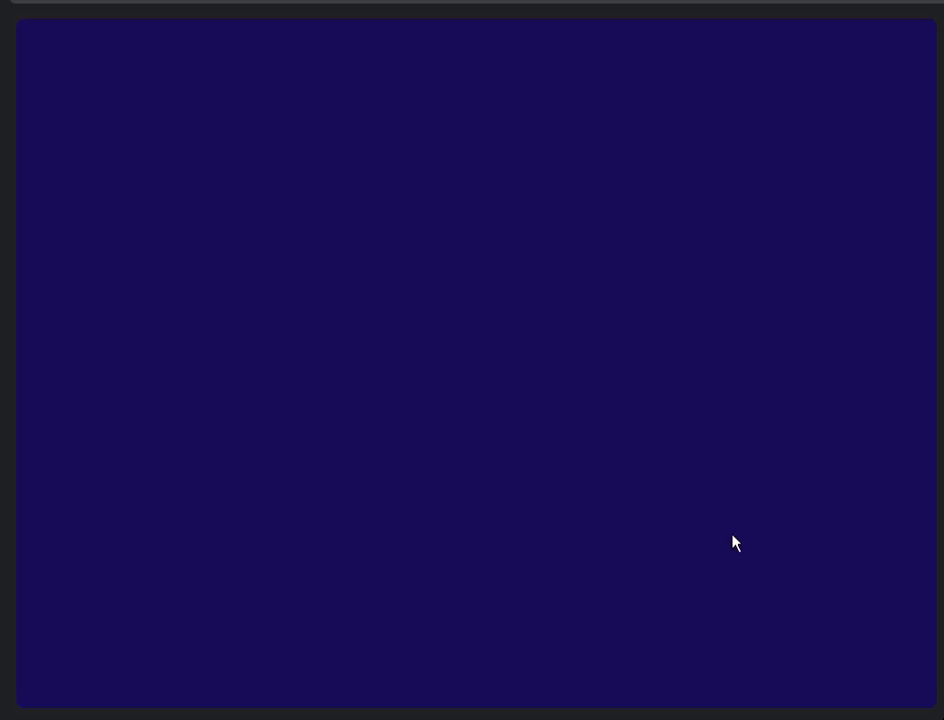
text(EXcel 2013)
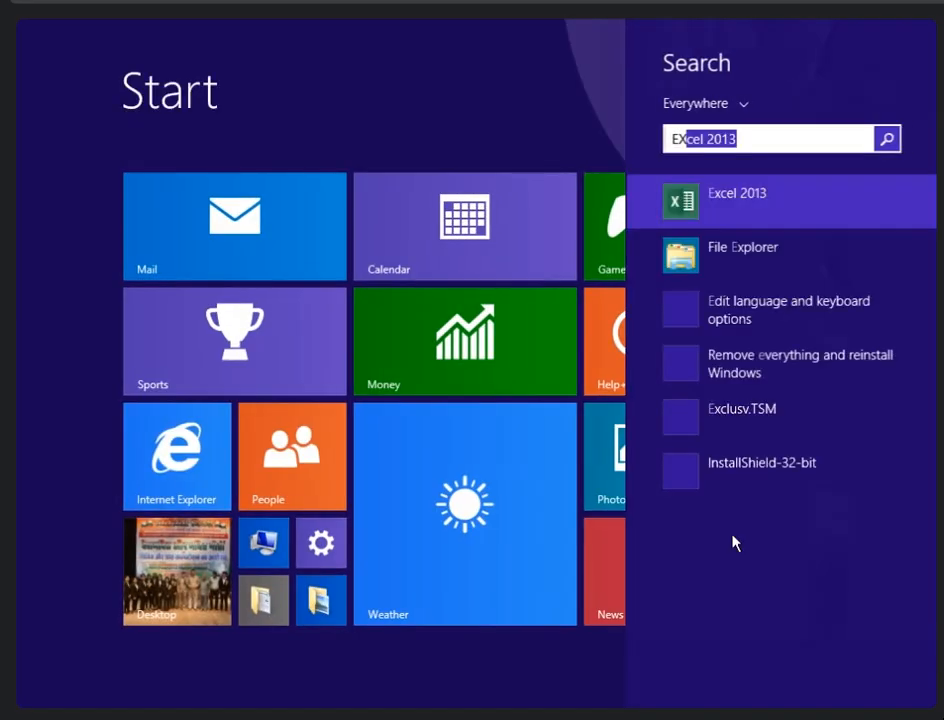
click(818, 207)
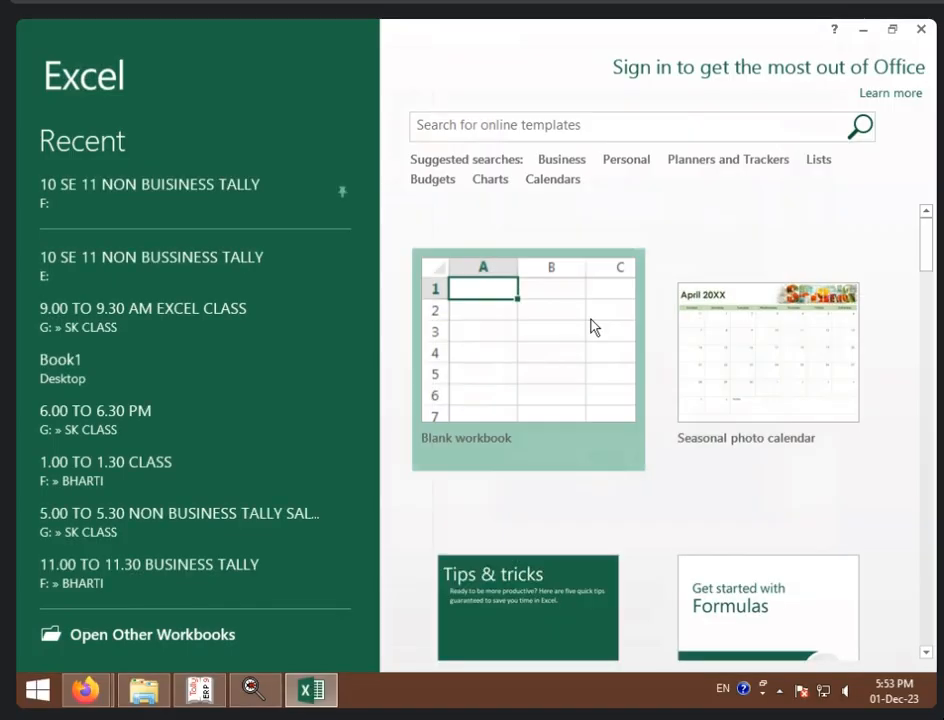
click(508, 316)
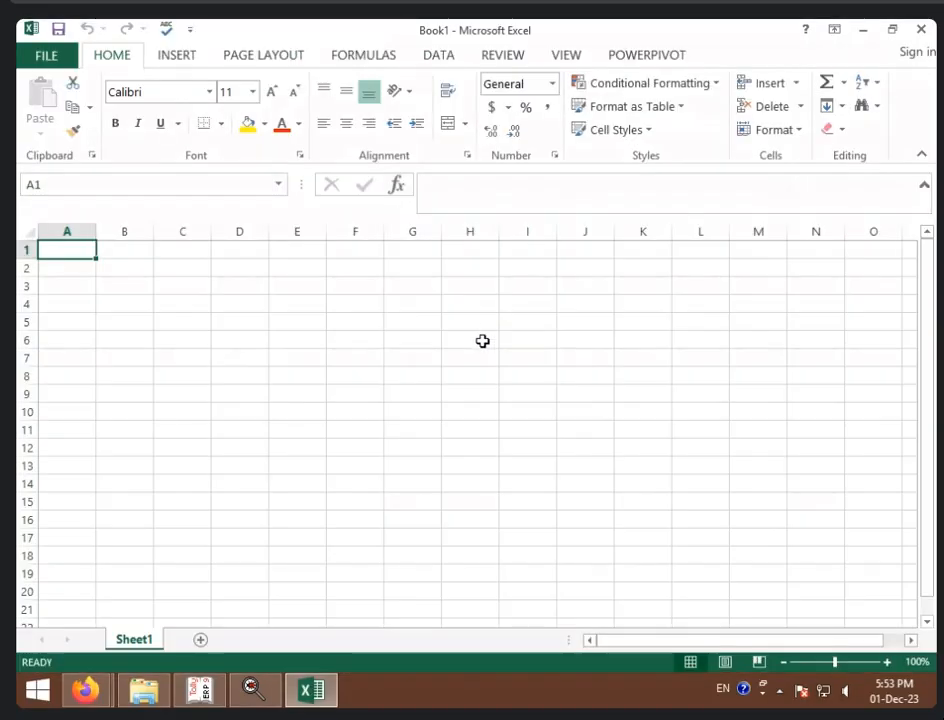
- Widen all columns of Sheet1 equally so that they can hold longer headings
scroll(482, 341, up, 6)
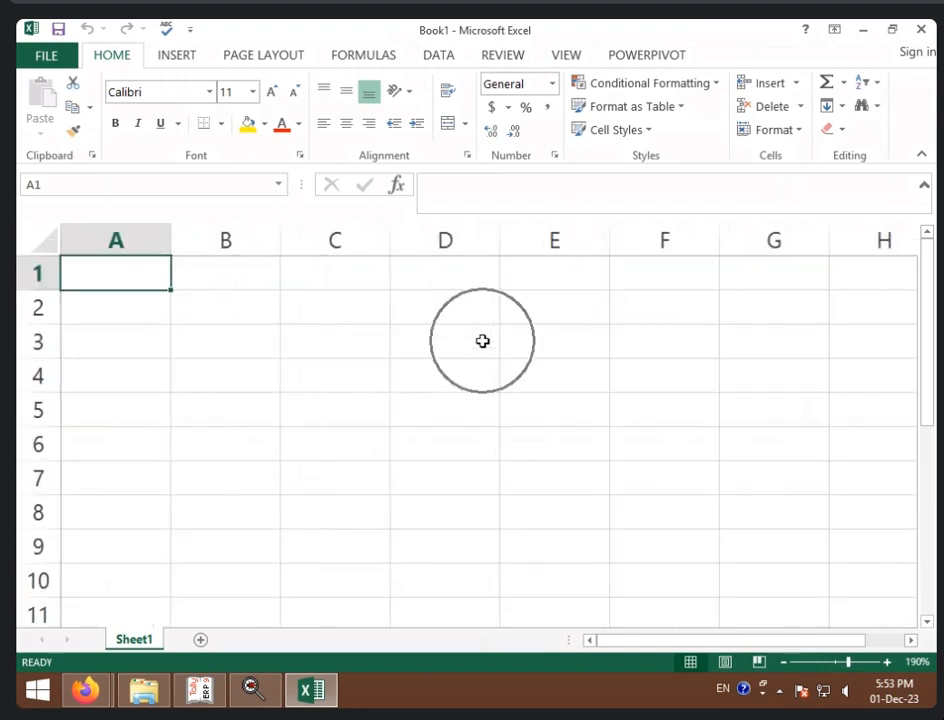
click(40, 242)
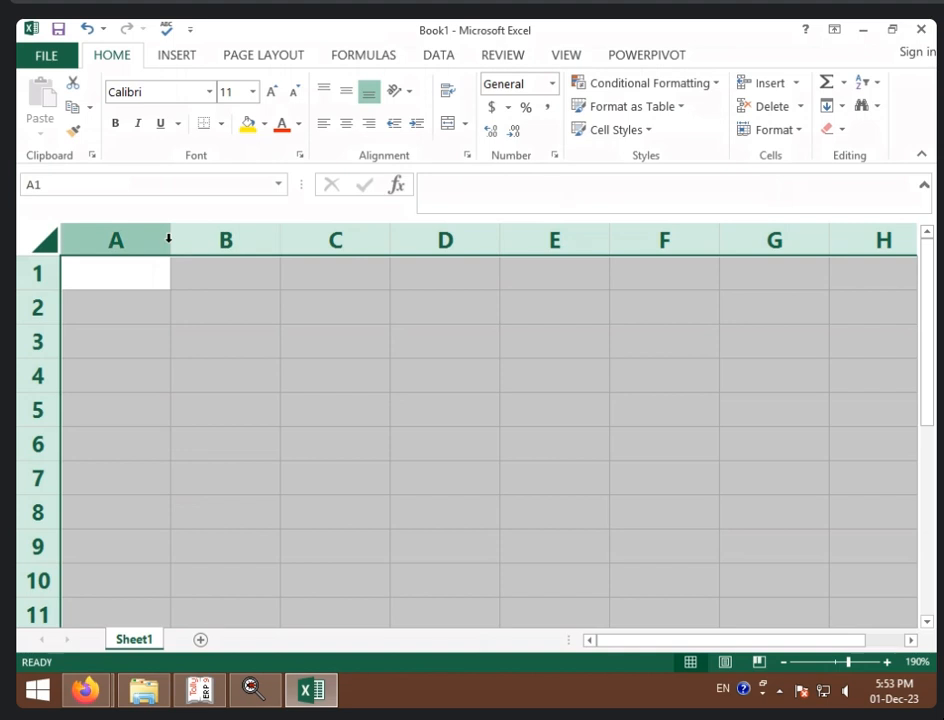
drag(173, 246, 206, 253)
click(275, 350)
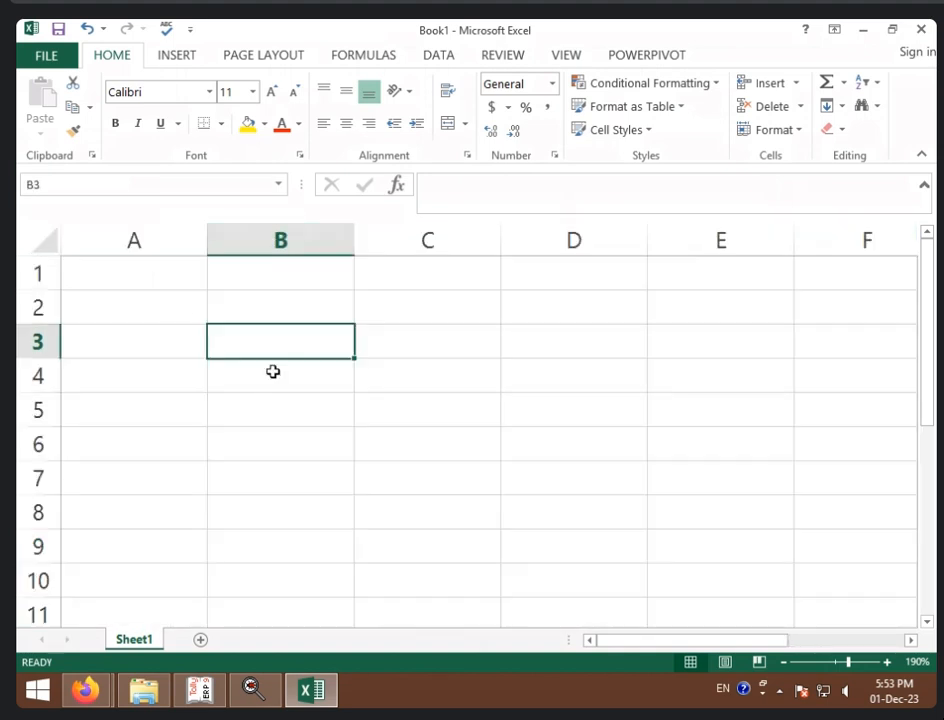
- Enter the heading CP in cell A1 and the value 15000 in A2
click(174, 270)
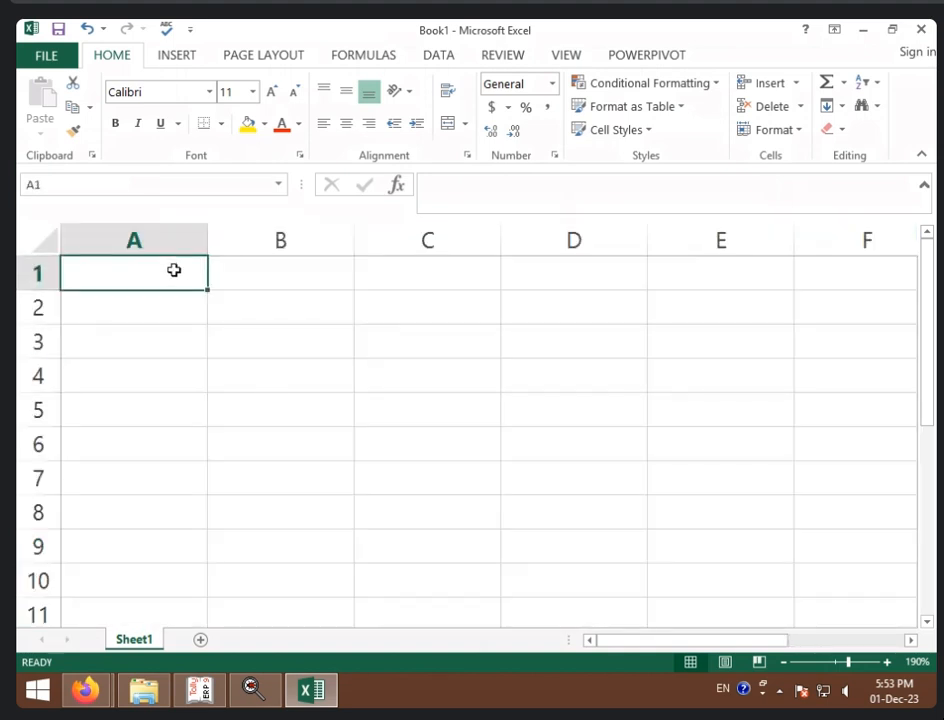
text(CS)
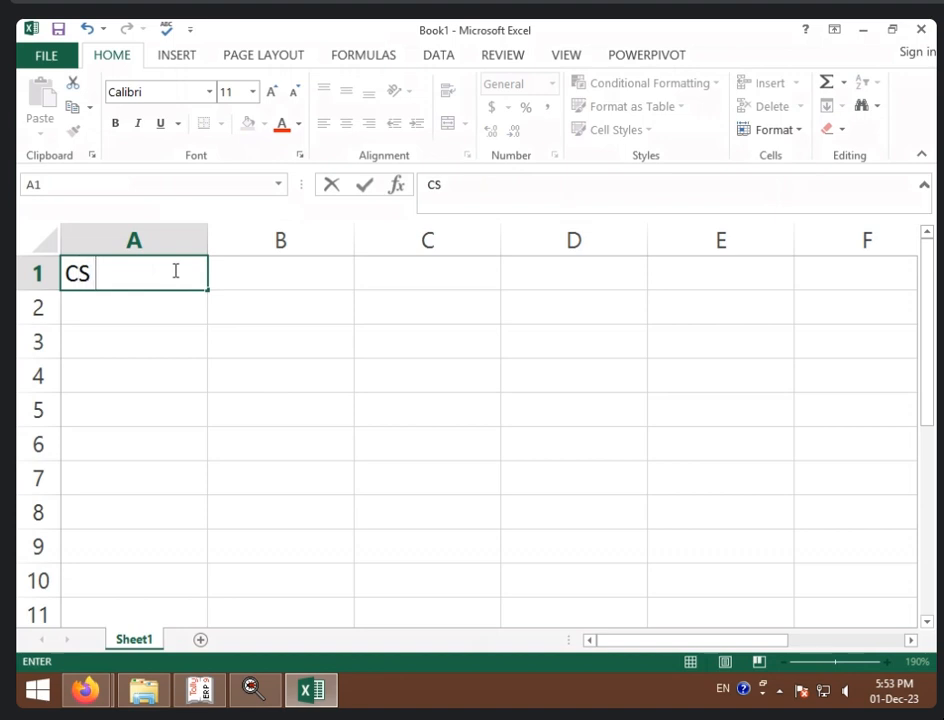
key(BackSpace)
text(O)
key(BackSpace)
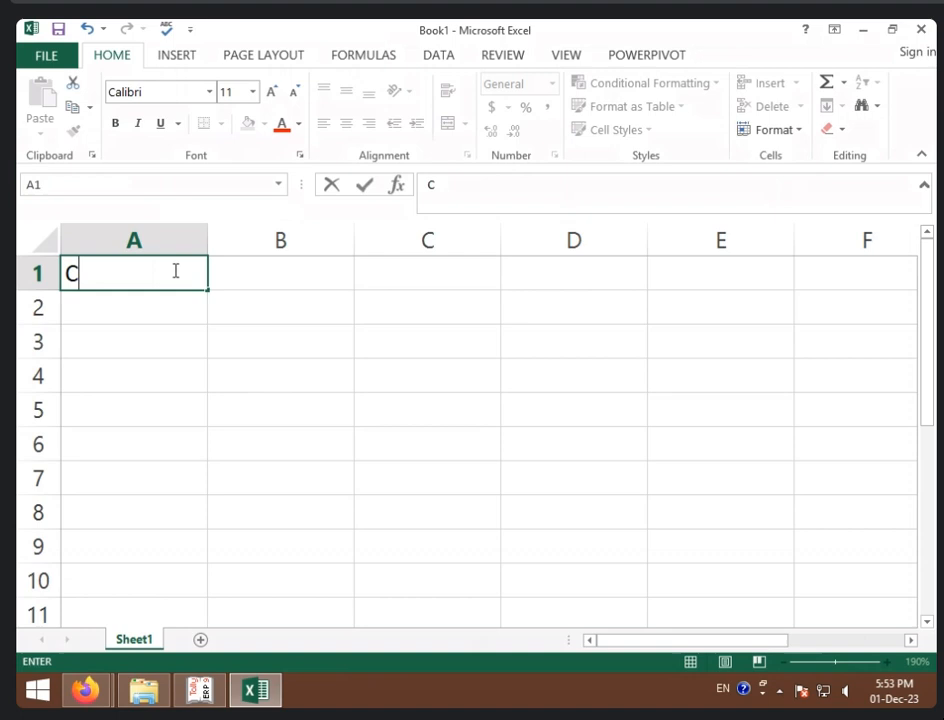
text(P)
key(ctrl+Return)
key(Return)
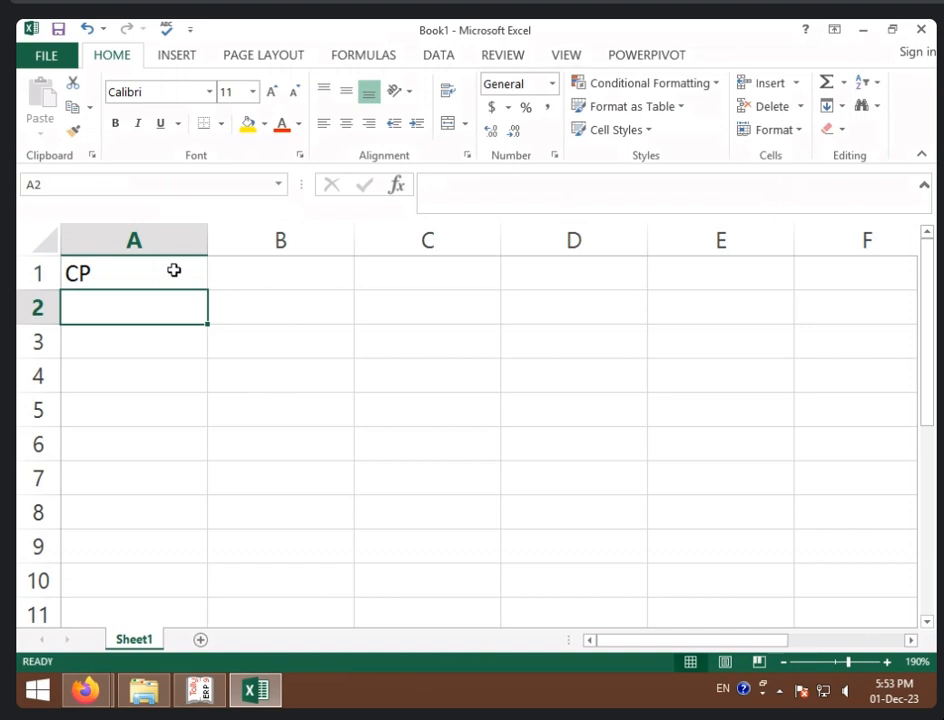
text(15000)
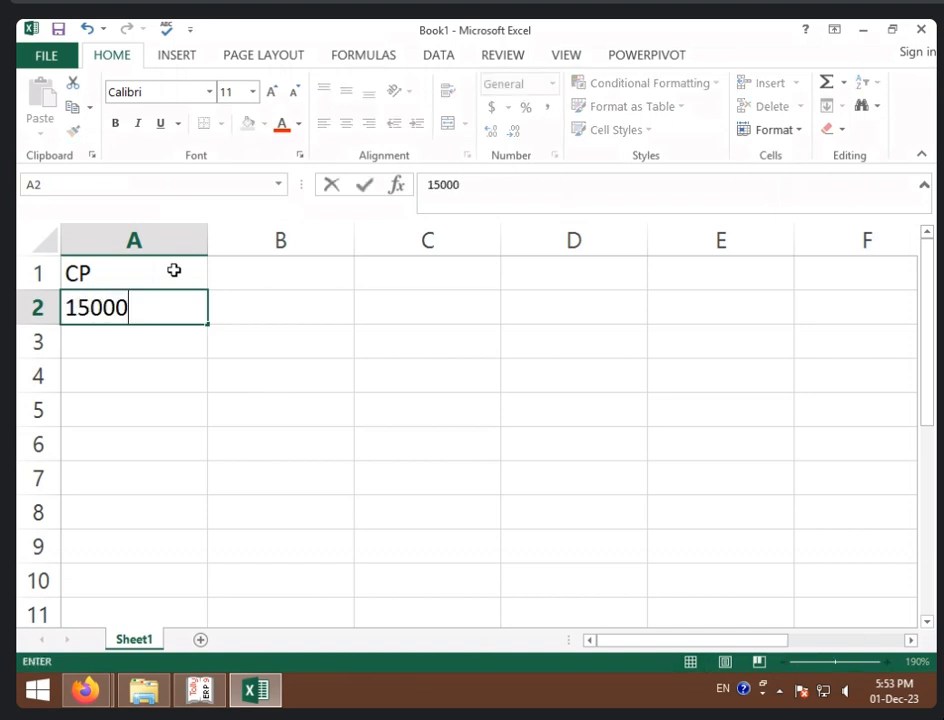
- Enter the heading "RATE OF DEP." in cell B1 and 10% in B2
click(345, 238)
click(318, 286)
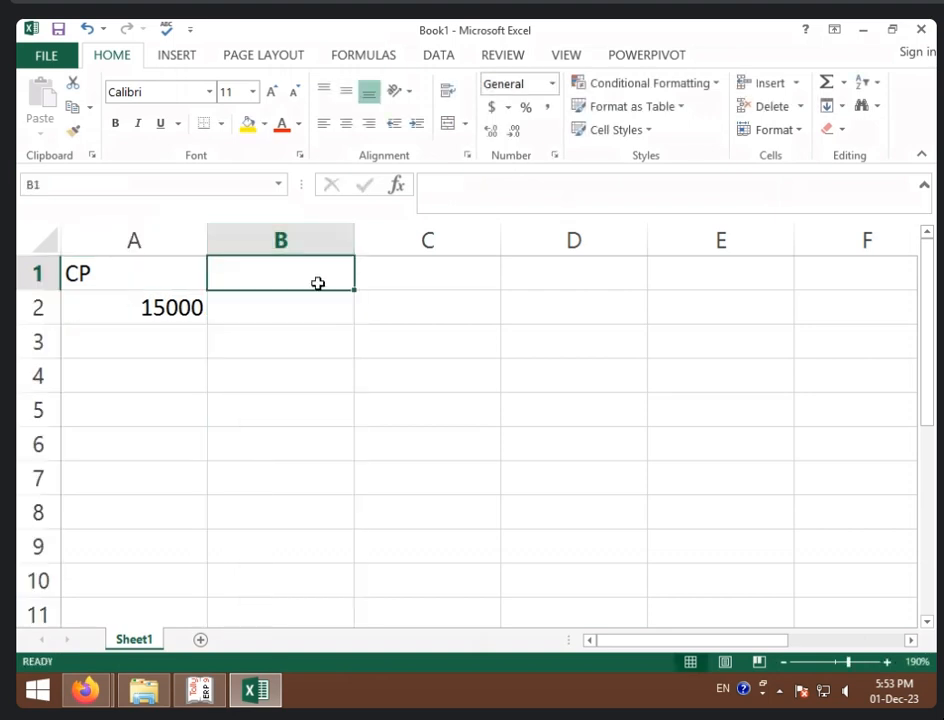
text(RATE )
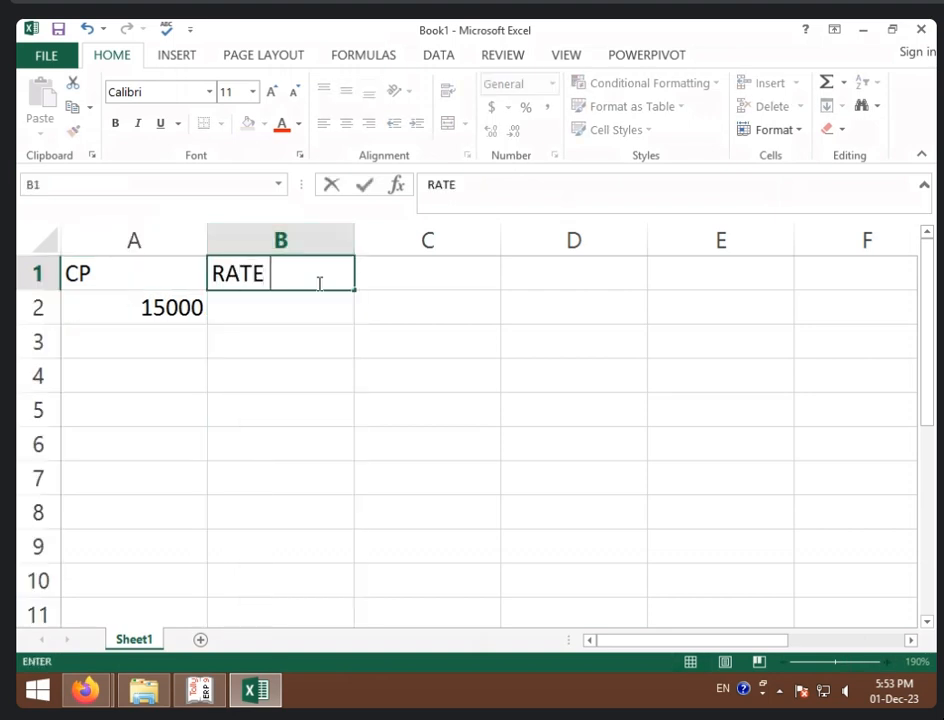
text(OF D)
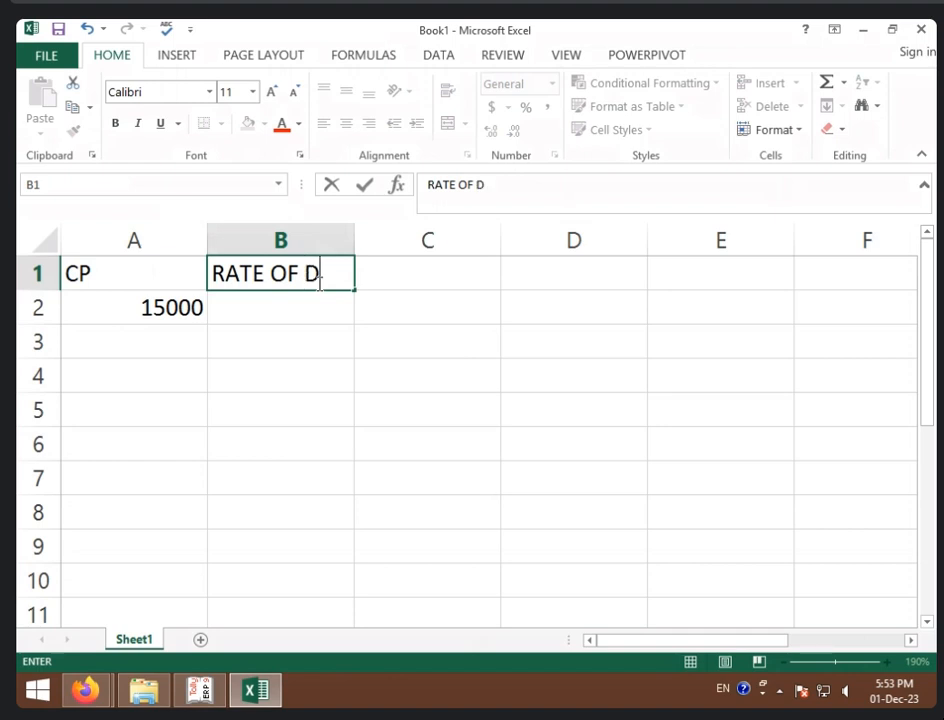
text(EP.)
key(Return)
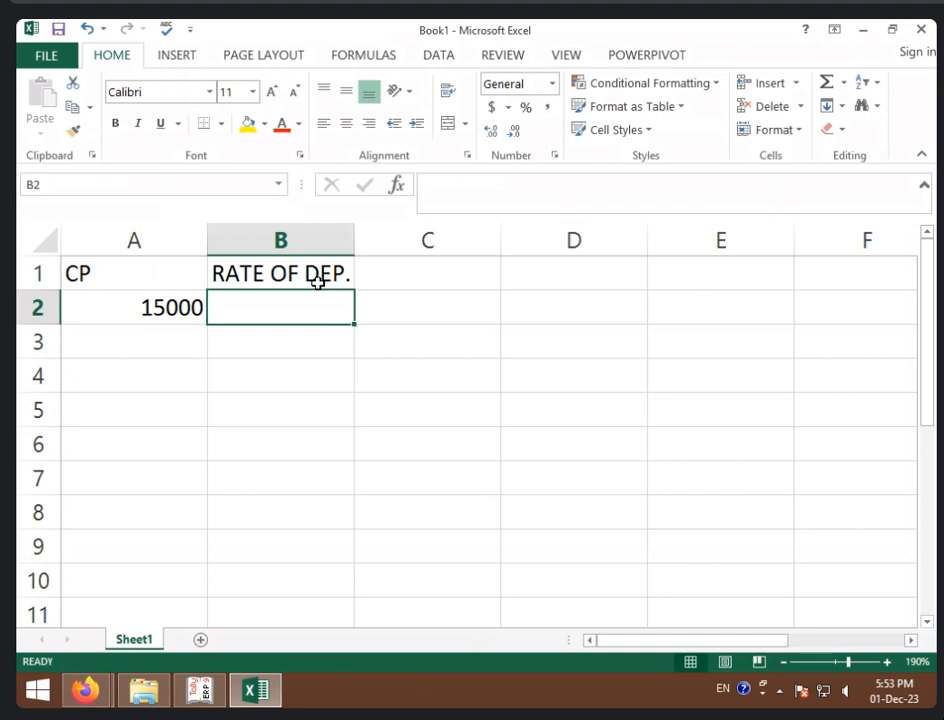
text(10)
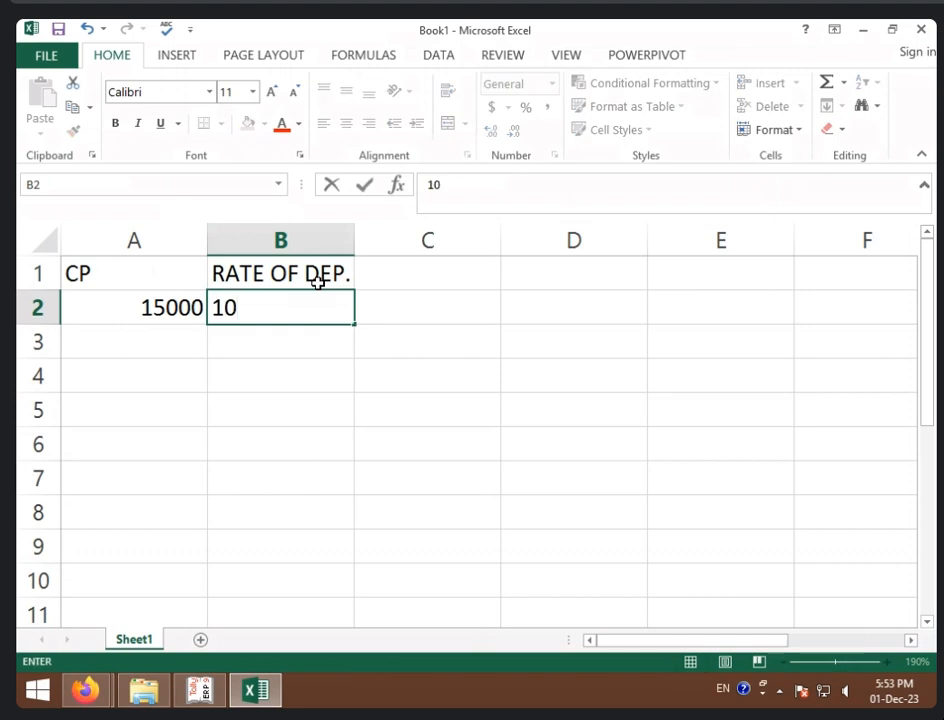
text(%)
key(Return)
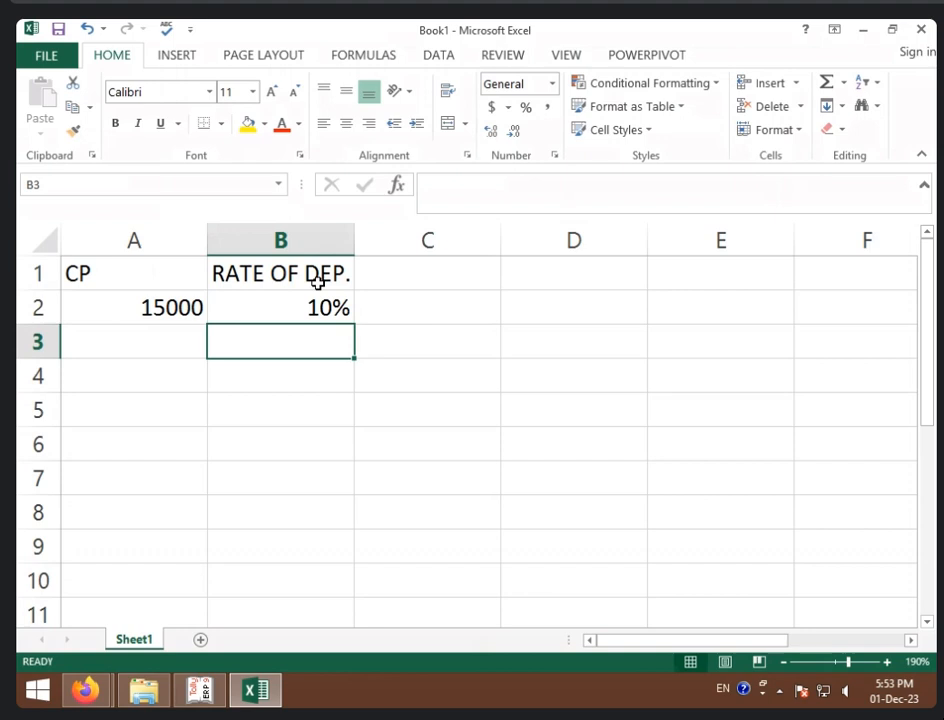
- Apply the percent format to cell C2 and enter 10 in it
click(419, 313)
click(527, 110)
text(10)
key(Return)
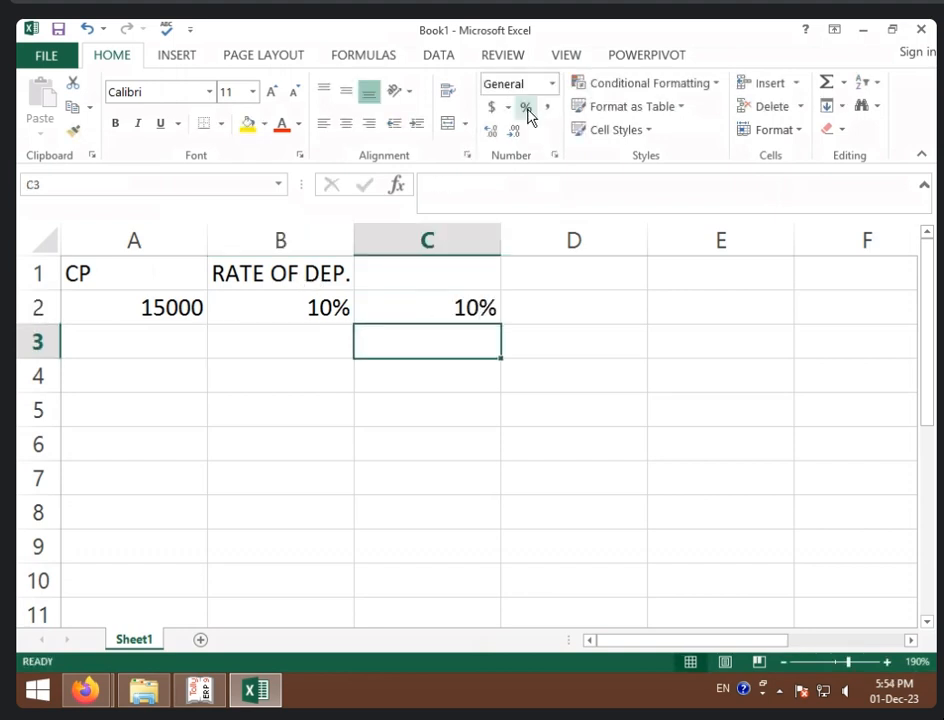
- Clear the trial percentage entry from cell C2
key(Up)
text(1)
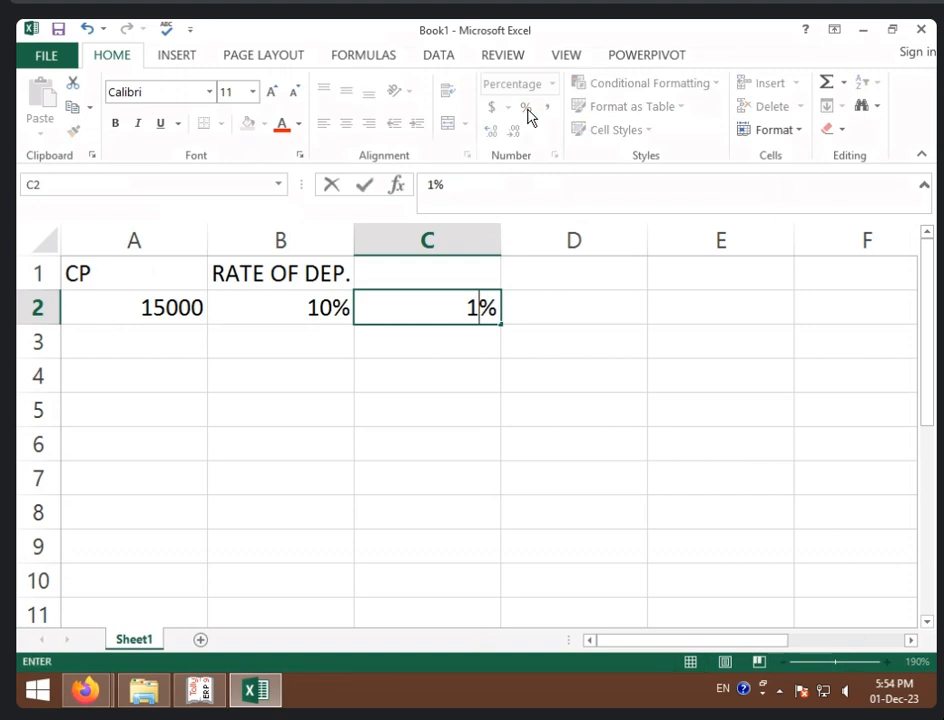
click(680, 410)
click(487, 312)
key(Delete)
click(520, 443)
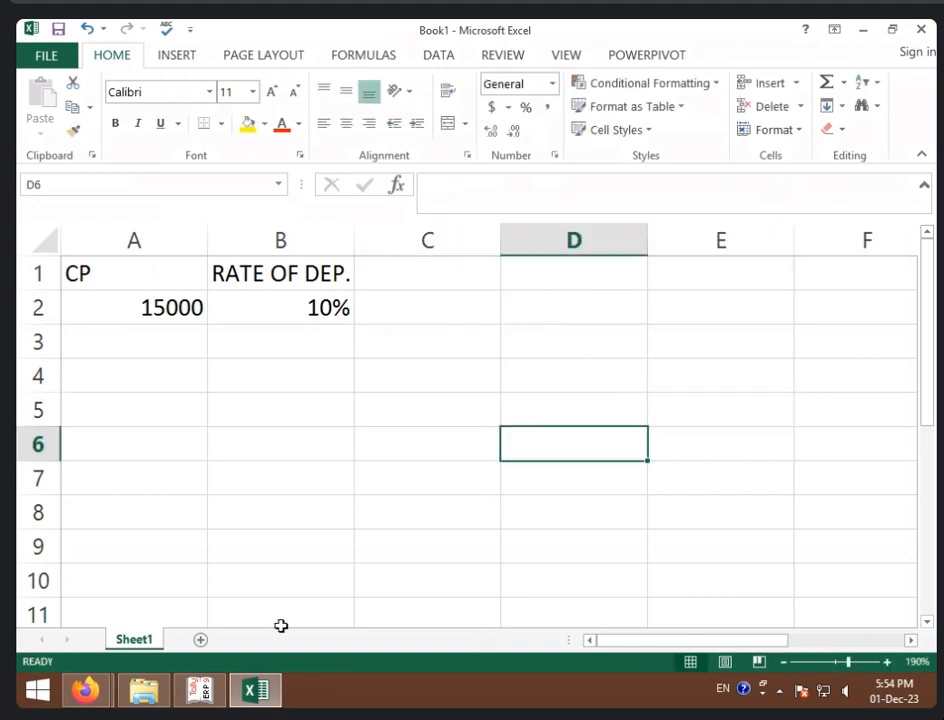
- Enter the label PER YEAR DEP in cell A4
click(150, 386)
text(P)
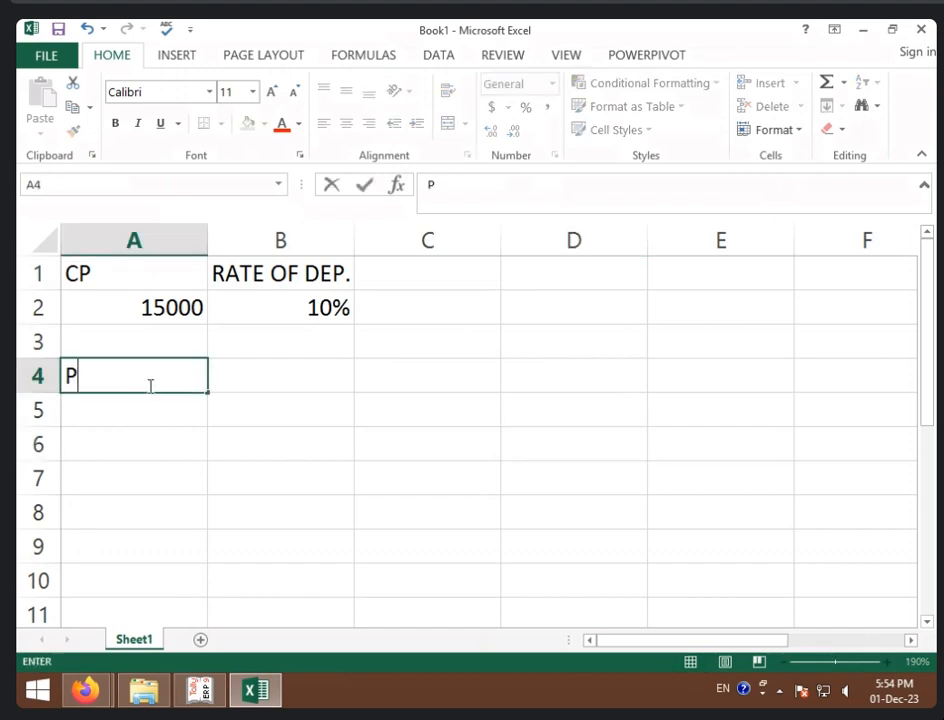
text(ER Y)
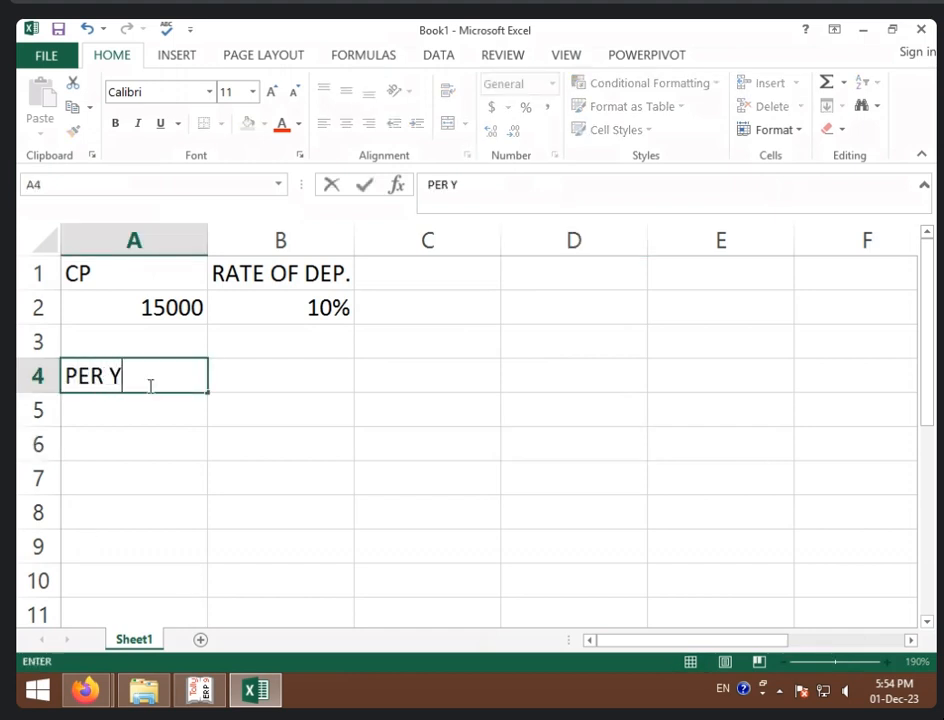
text(EAR )
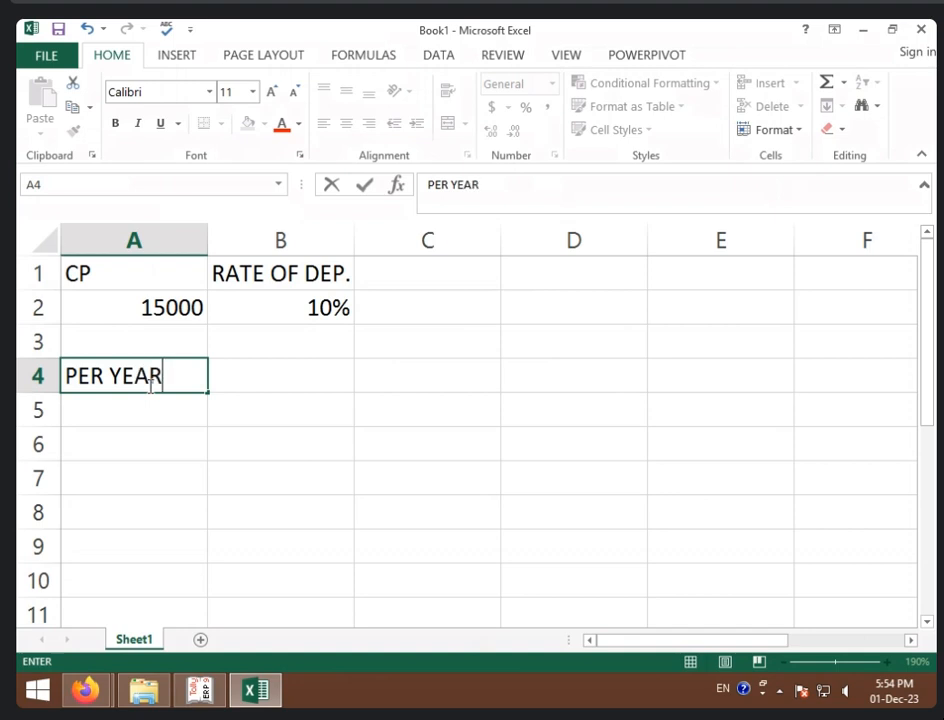
text(DEP0)
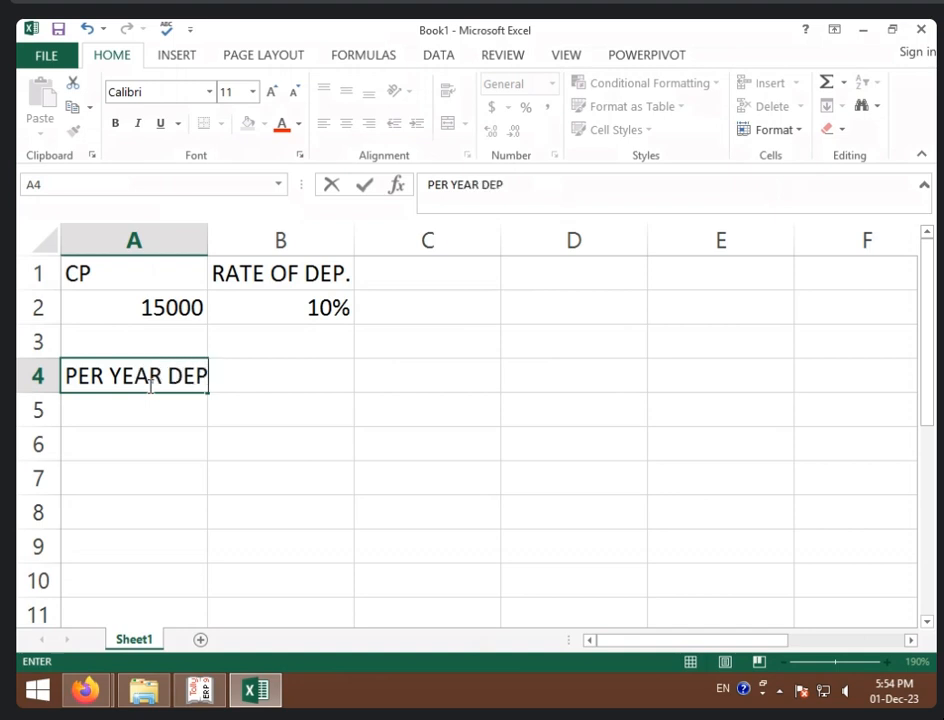
key(Tab)
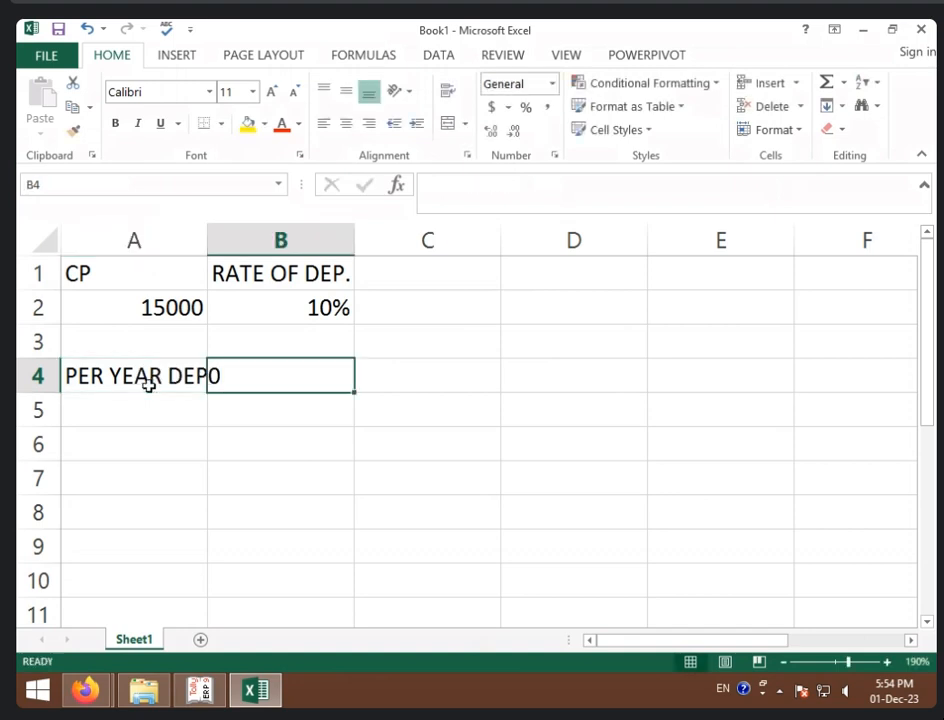
click(246, 429)
click(188, 375)
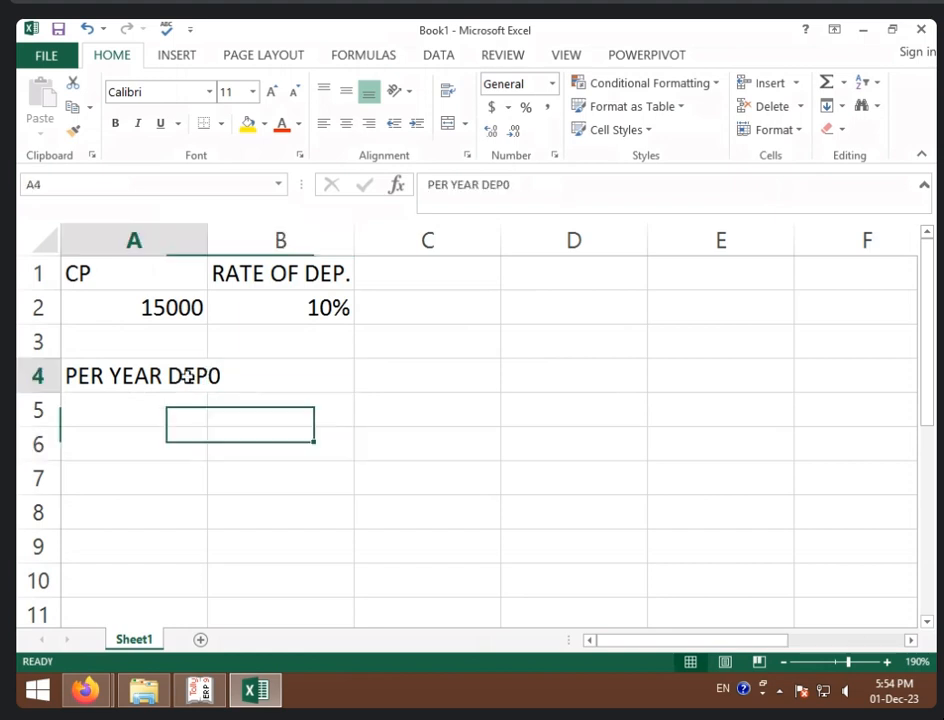
click(539, 184)
key(BackSpace)
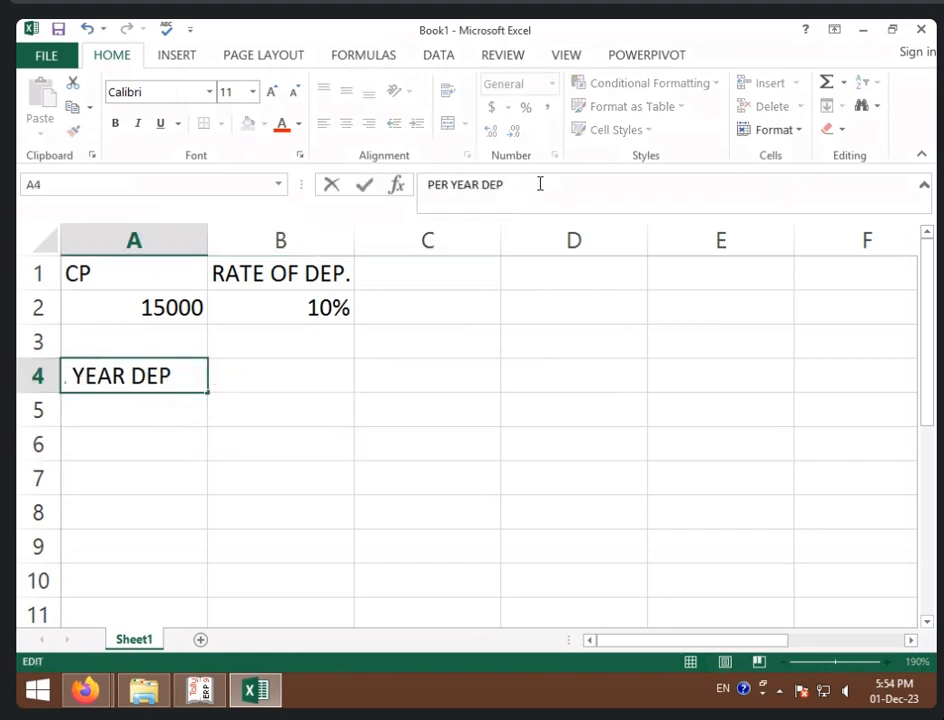
click(243, 385)
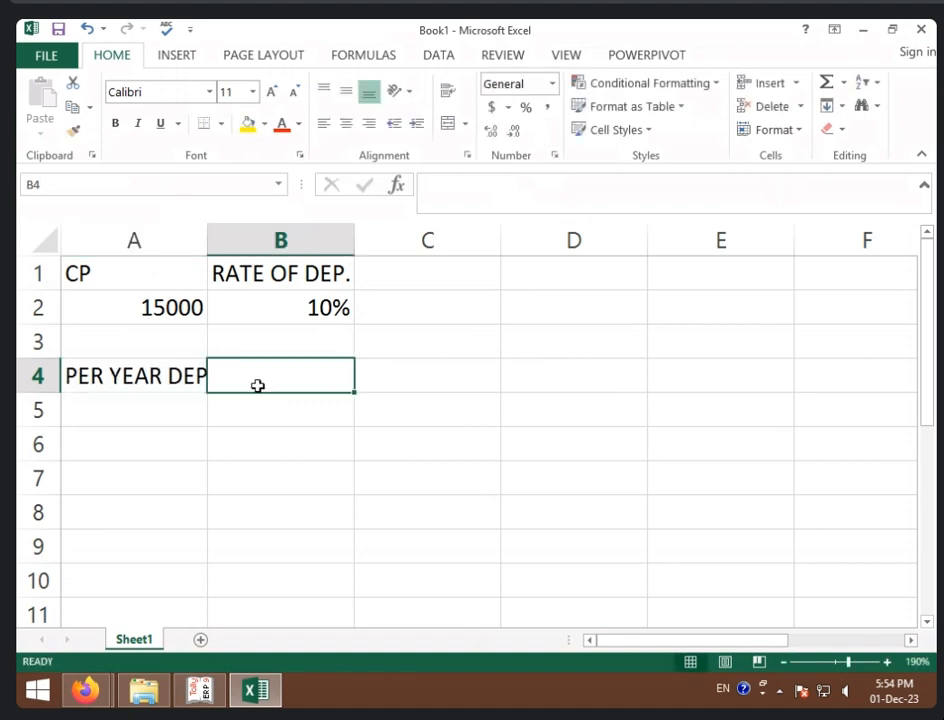
- Widen column A so that the yearly depreciation label fits inside it
drag(208, 238, 228, 238)
key(Down)
key(Down)
- Calculate the yearly depreciation in cell B4 with the formula =A2*B2
click(299, 369)
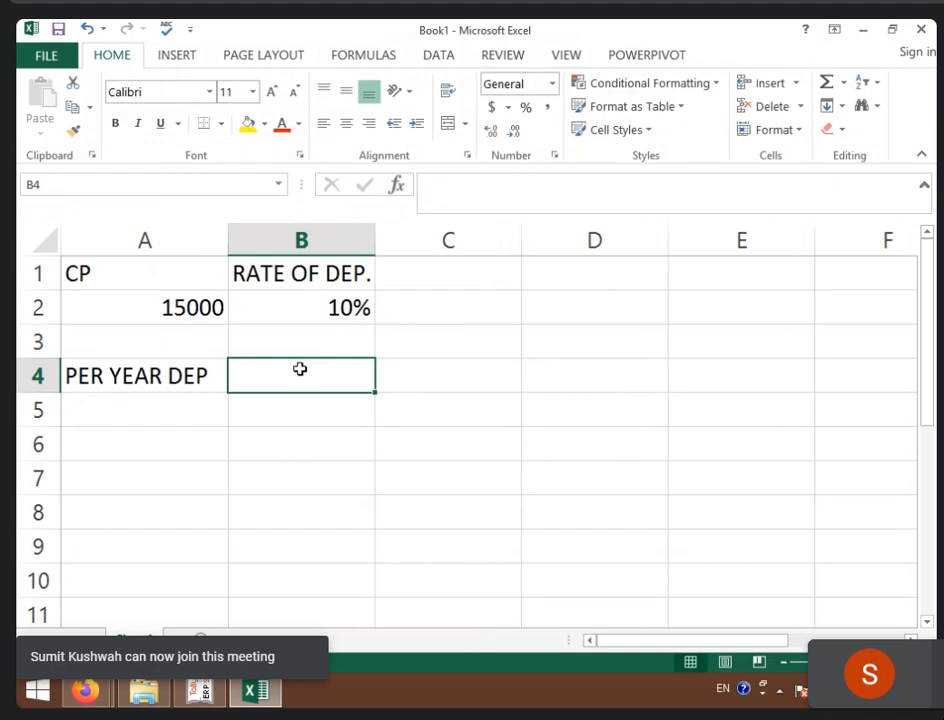
text(=)
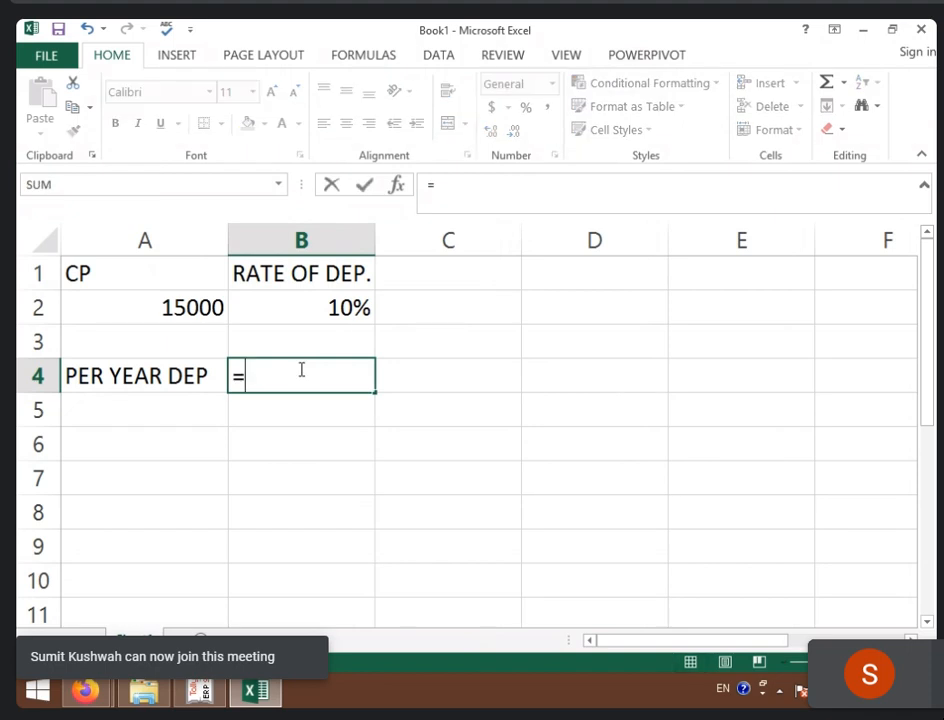
click(211, 308)
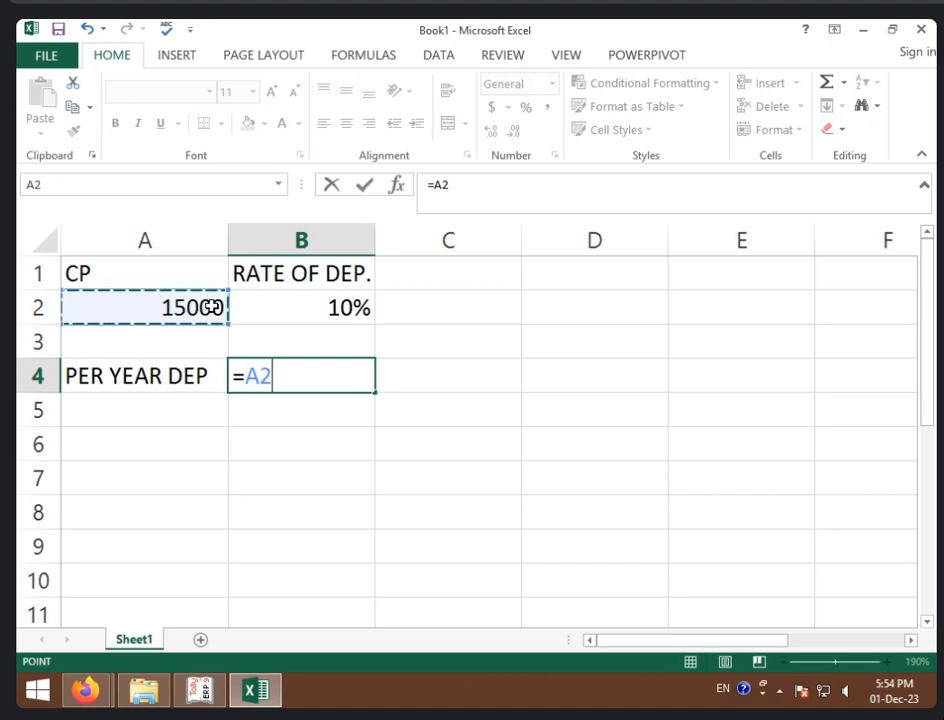
text(*)
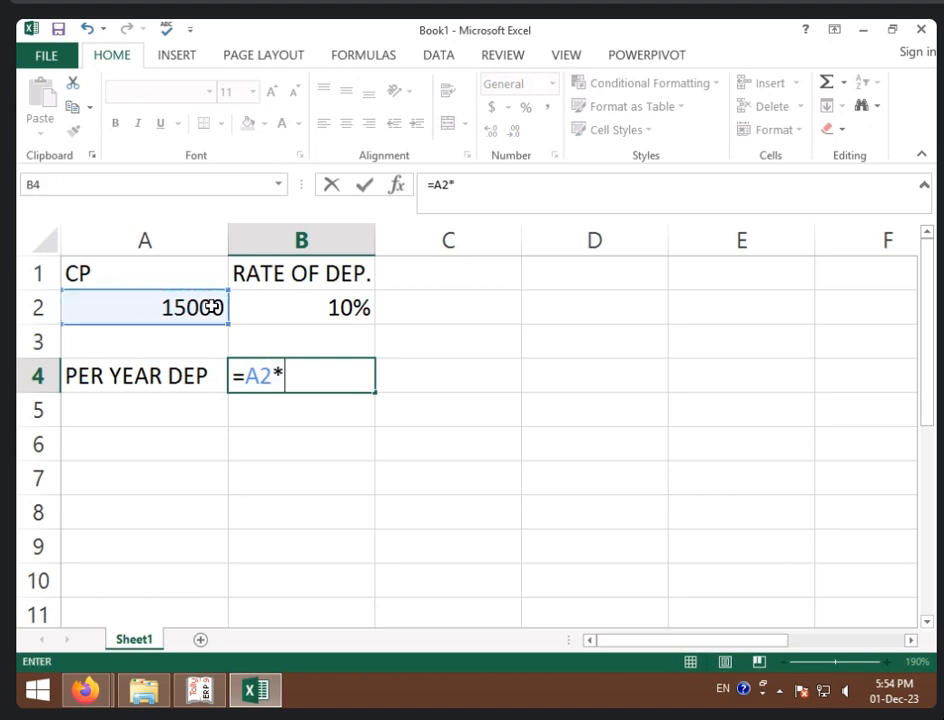
click(297, 308)
key(Return)
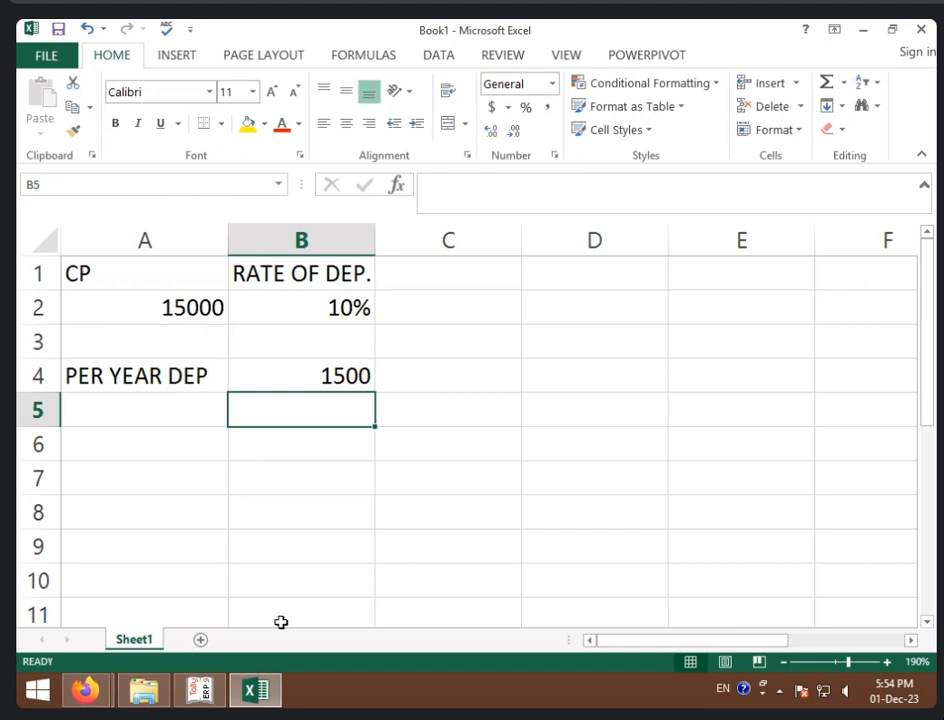
click(369, 379)
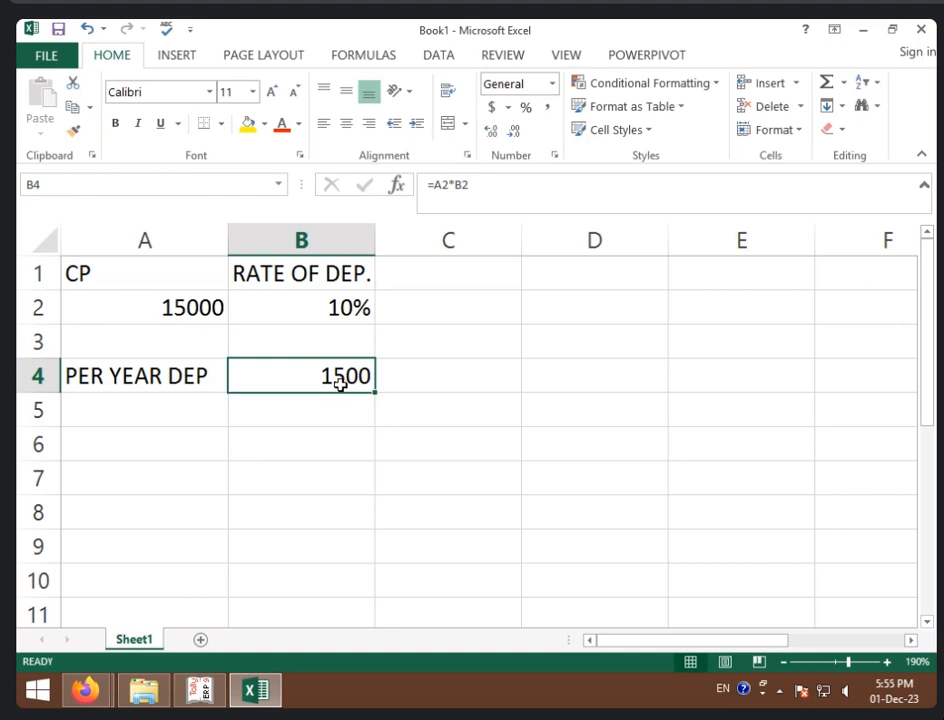
- Enter the label PER MONTH DEP in cell A5 and widen column A to fit it
click(210, 414)
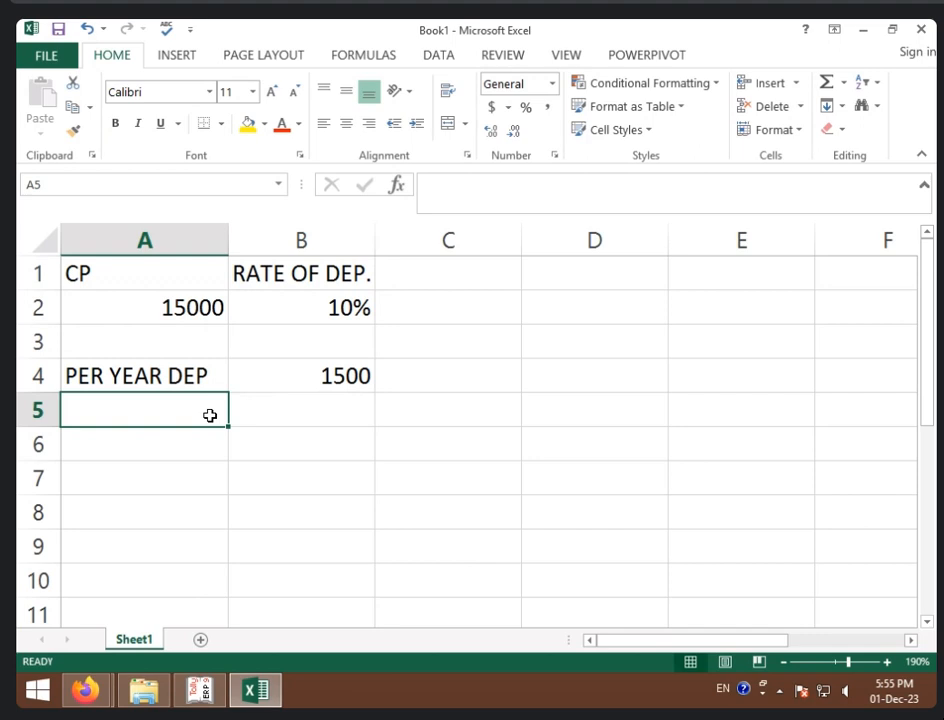
text(=)
key(BackSpace)
text(PER )
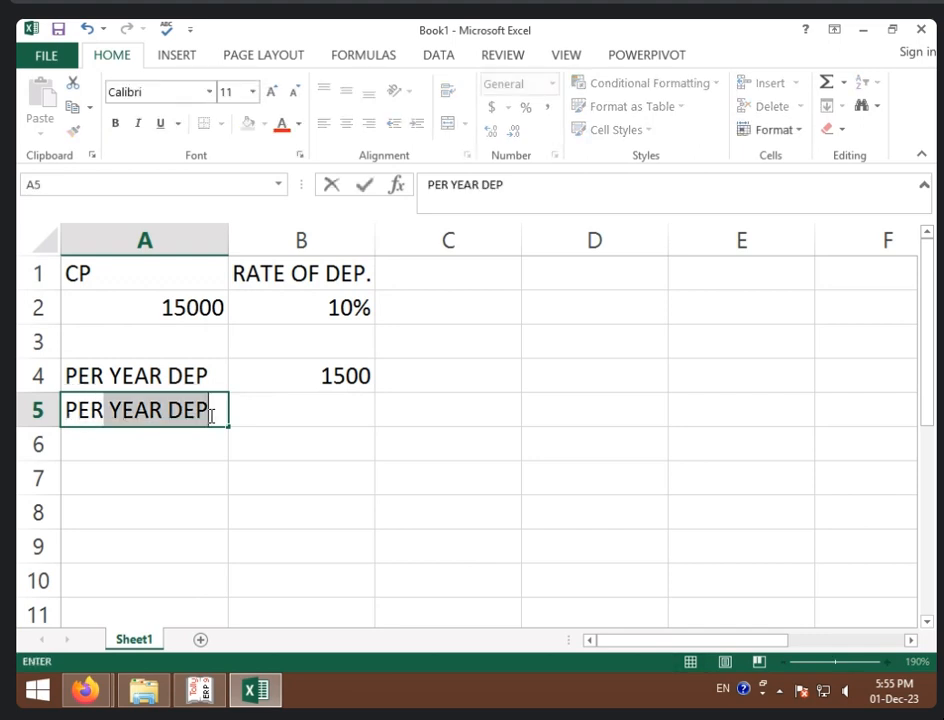
text(MONTH )
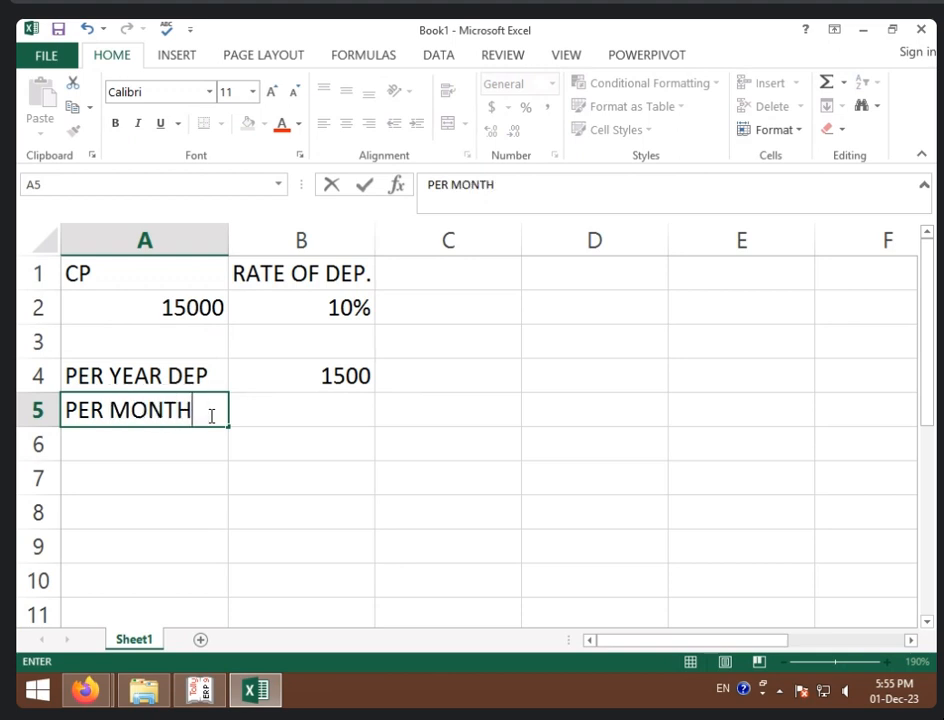
text(DEP)
click(305, 436)
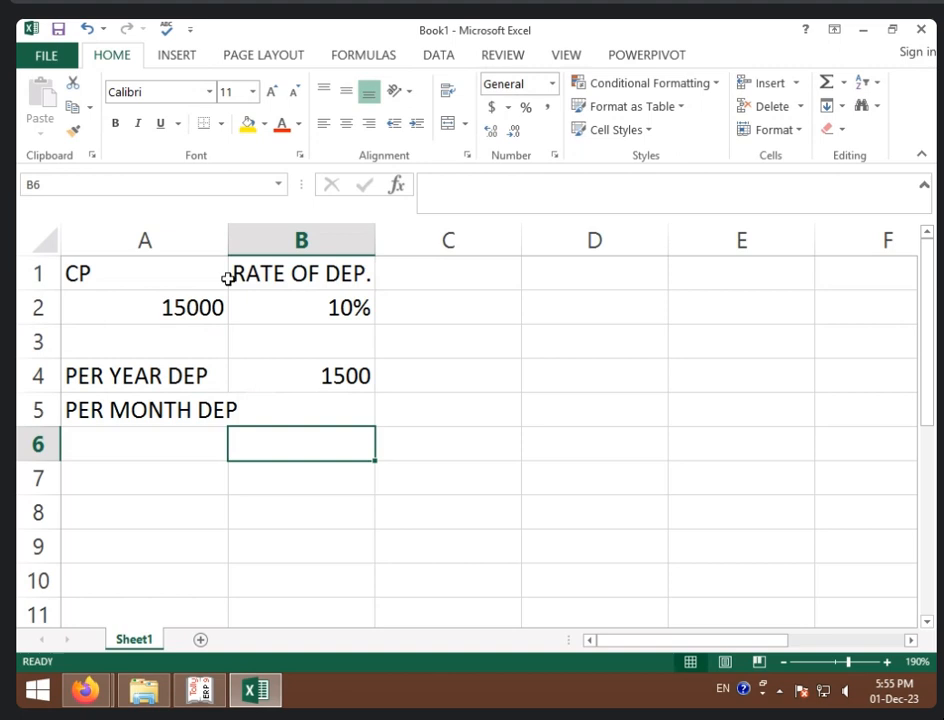
drag(227, 251, 254, 256)
- Calculate the monthly depreciation in cell B5 with the formula =B4/12
click(335, 399)
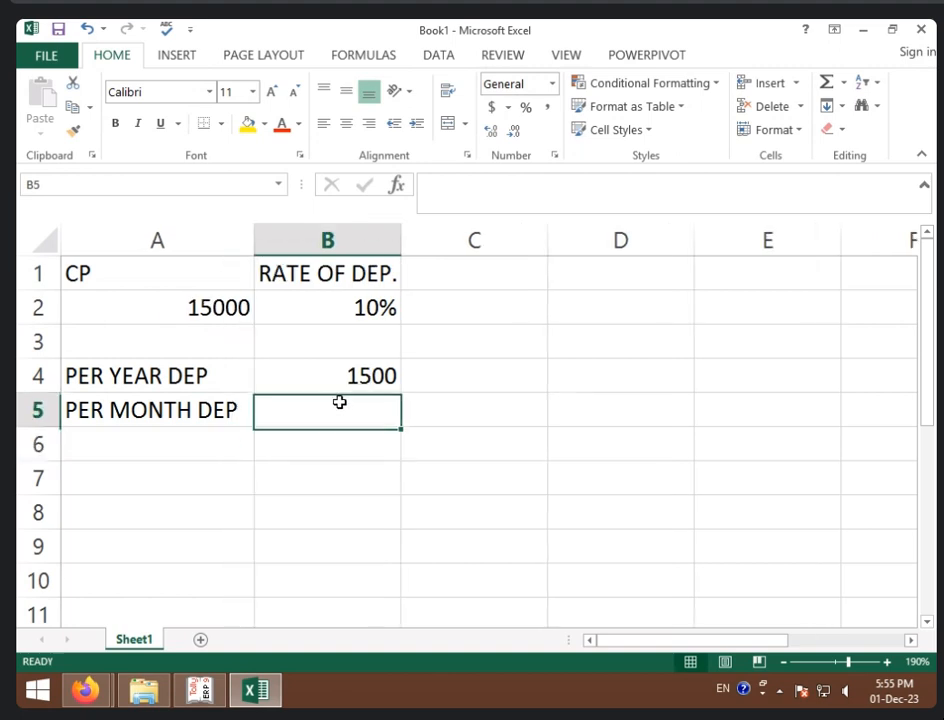
text(=)
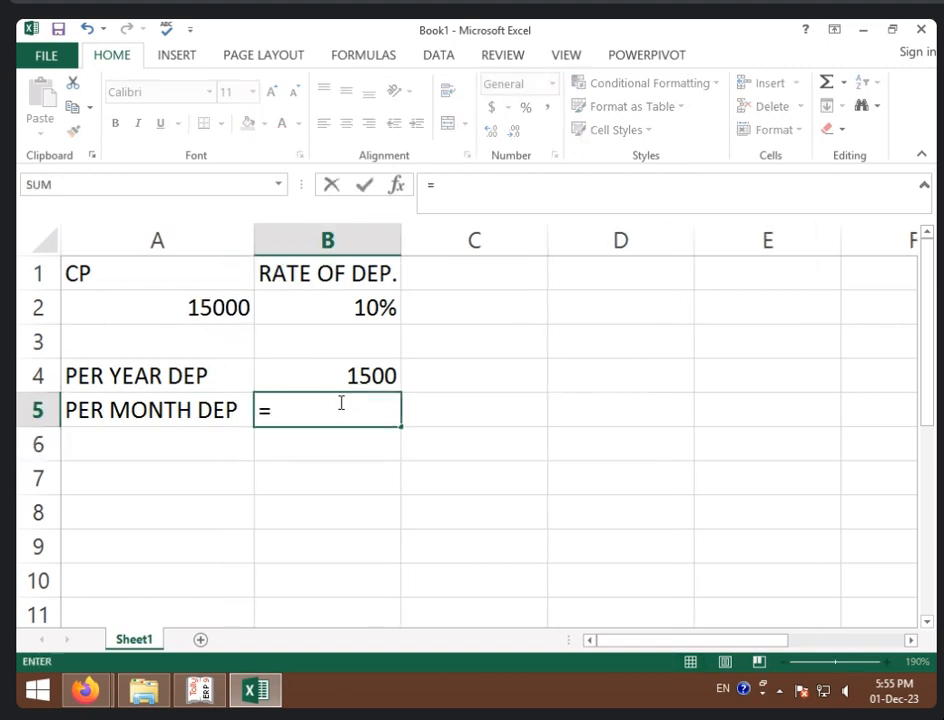
click(390, 372)
text(/)
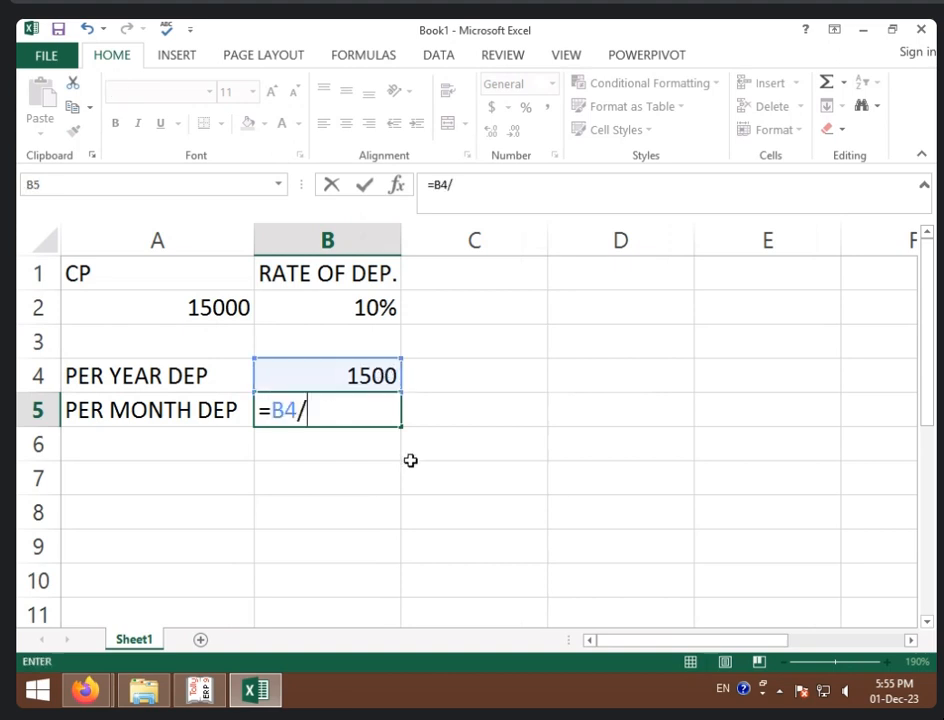
text(12)
key(Return)
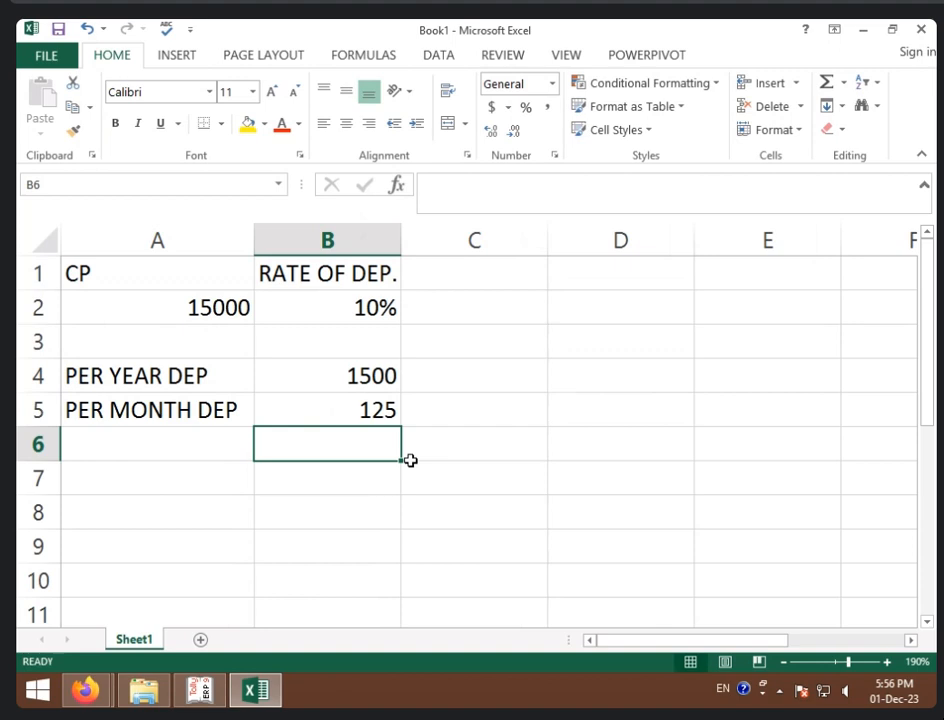
- Enter the label PER DAY DEP in cell A6
key(Left)
text(P)
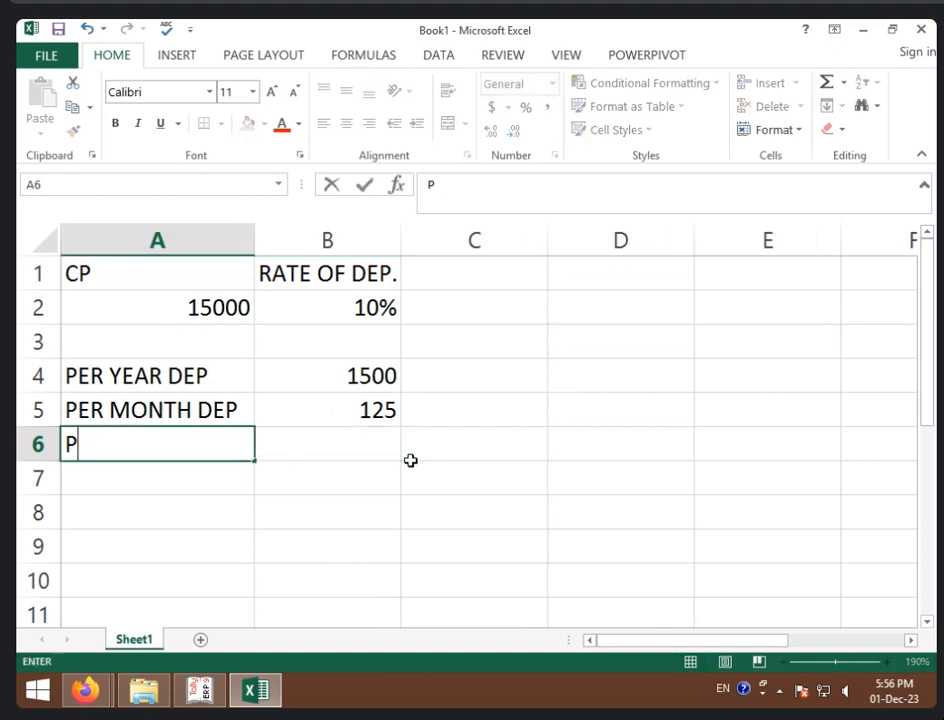
text(ER DAY D)
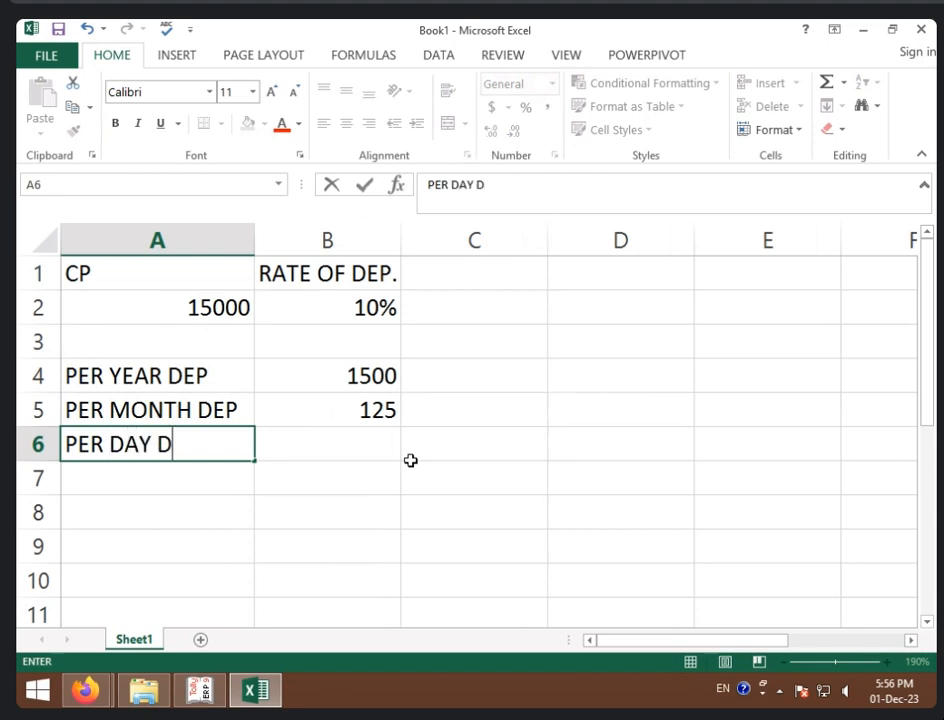
text(EP)
key(Tab)
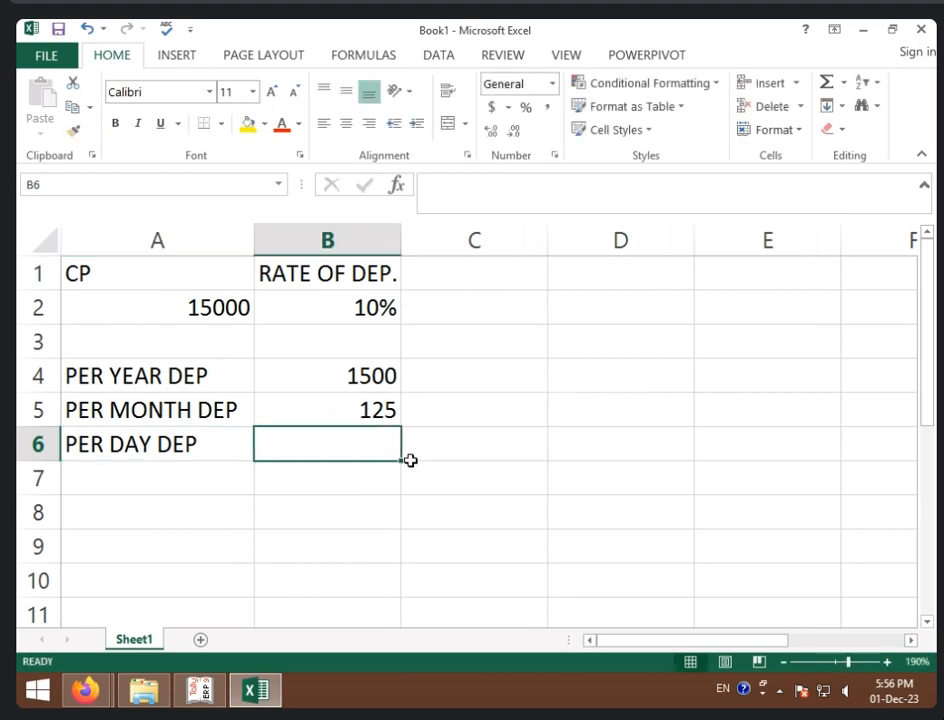
- Calculate the daily depreciation in cell B6 with the formula =B4/365
text(=)
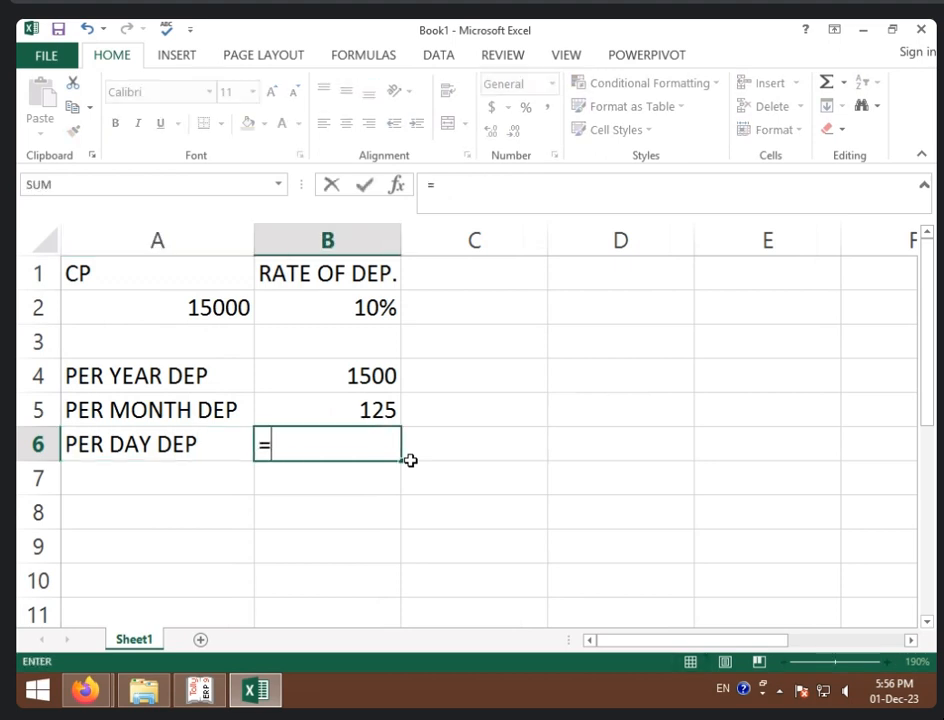
click(383, 389)
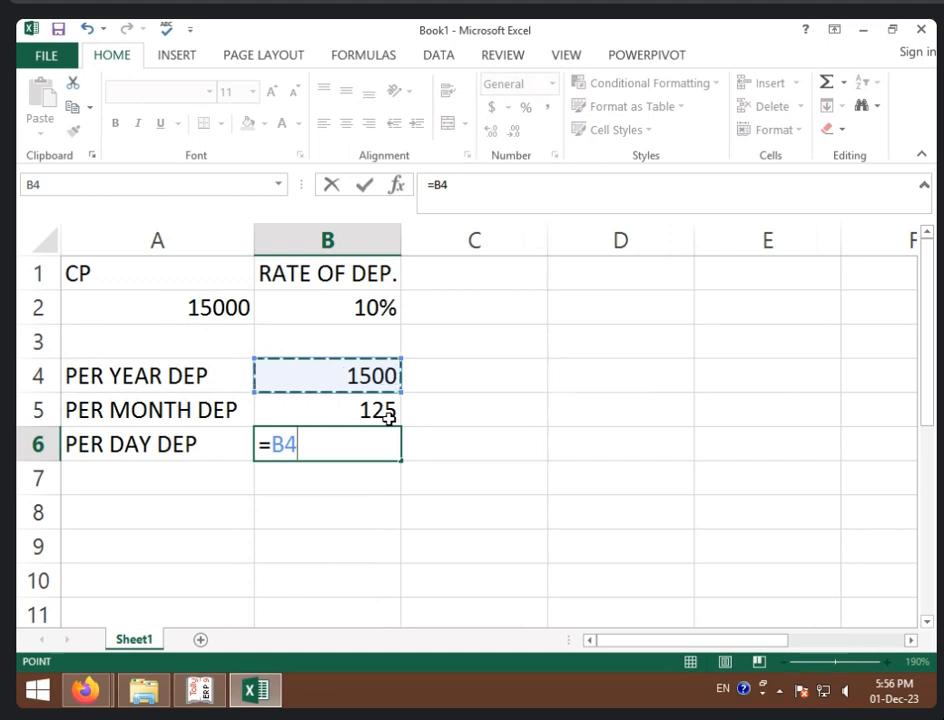
text(/365)
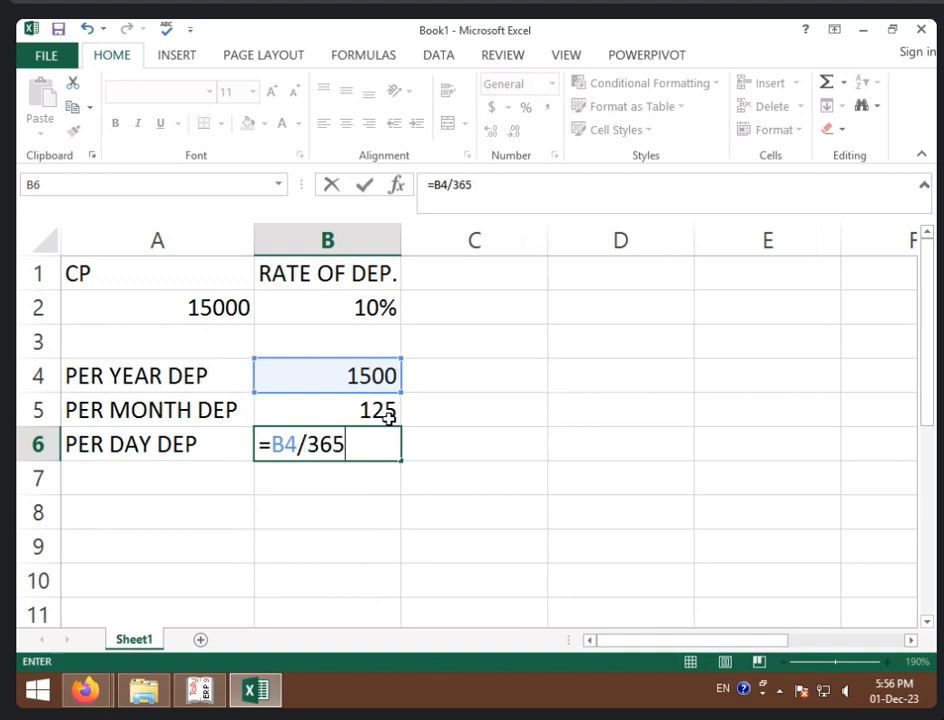
key(Return)
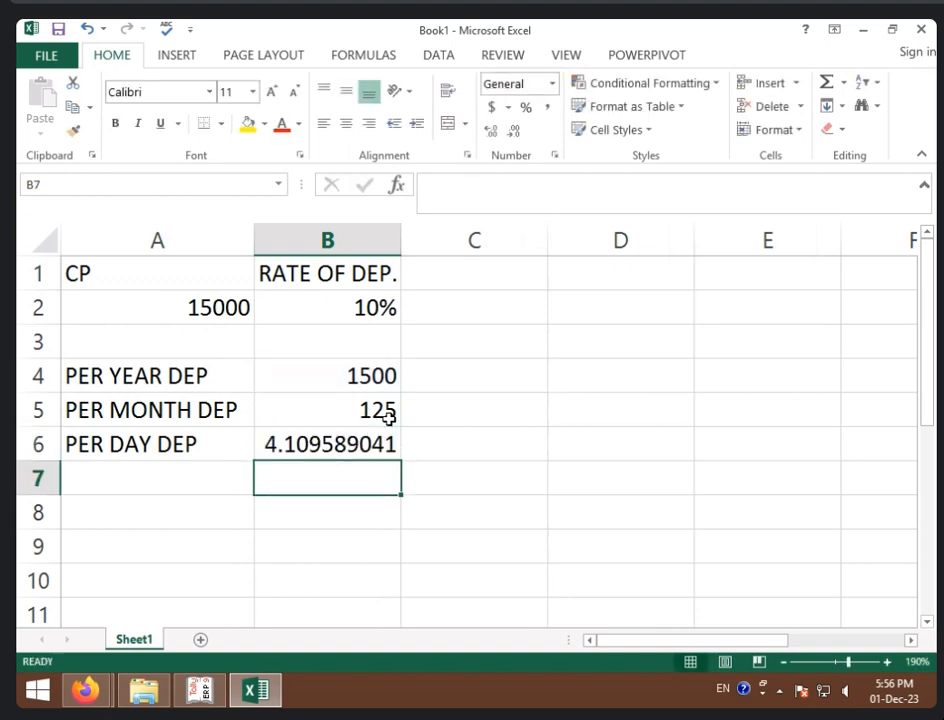
- Reduce the daily depreciation in cell B6 to a display without decimal places
click(331, 438)
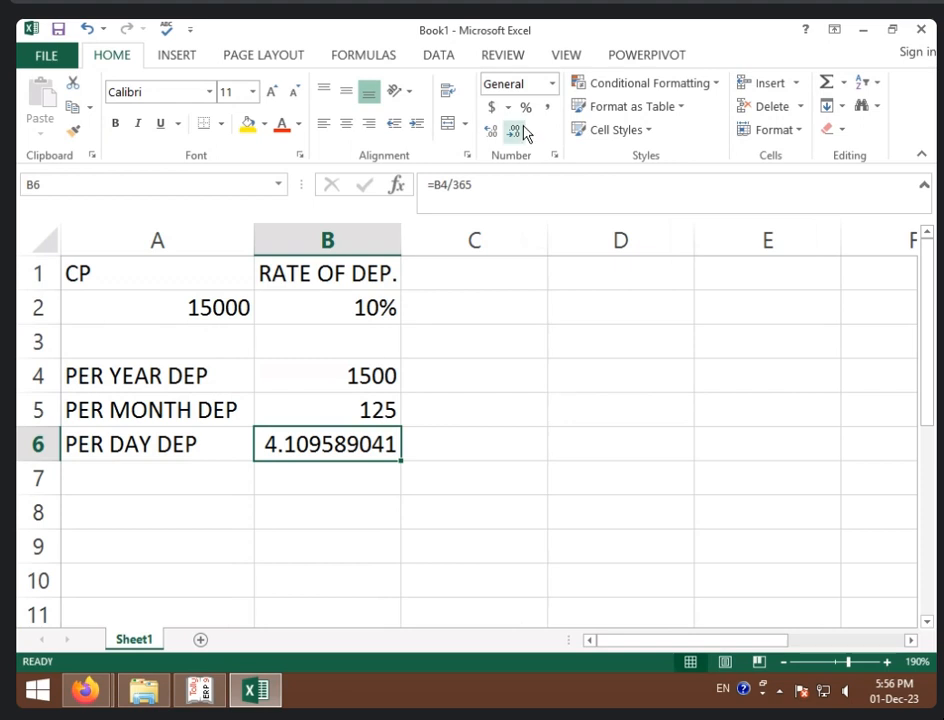
click(514, 131)
click(514, 131)
click(514, 131)
click(514, 131)
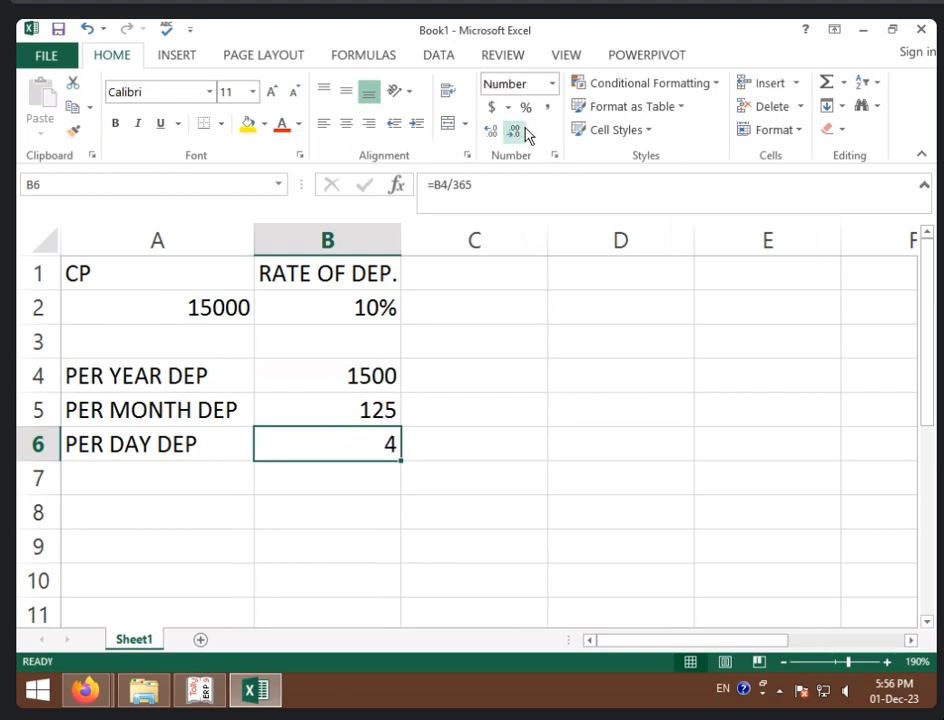
- Enter the heading DAYS in cell C5, beside the monthly depreciation value
click(493, 424)
text(DAYS)
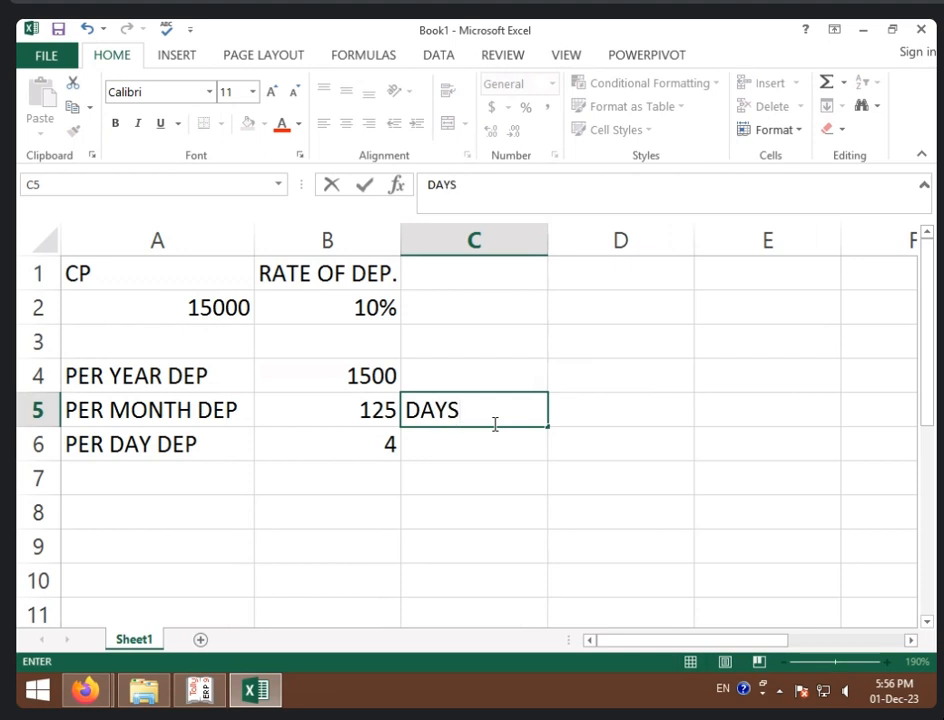
key(Return)
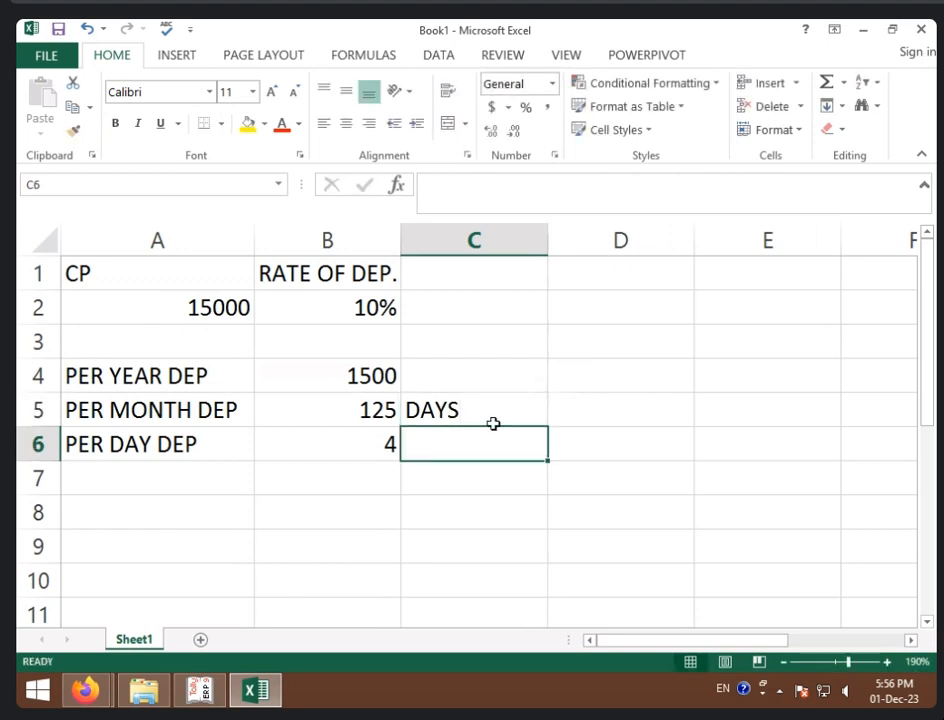
- Enter 85 as the number of days in cell C6 and calculate its depreciation in D6 with the formula =B6*C6
text(85)
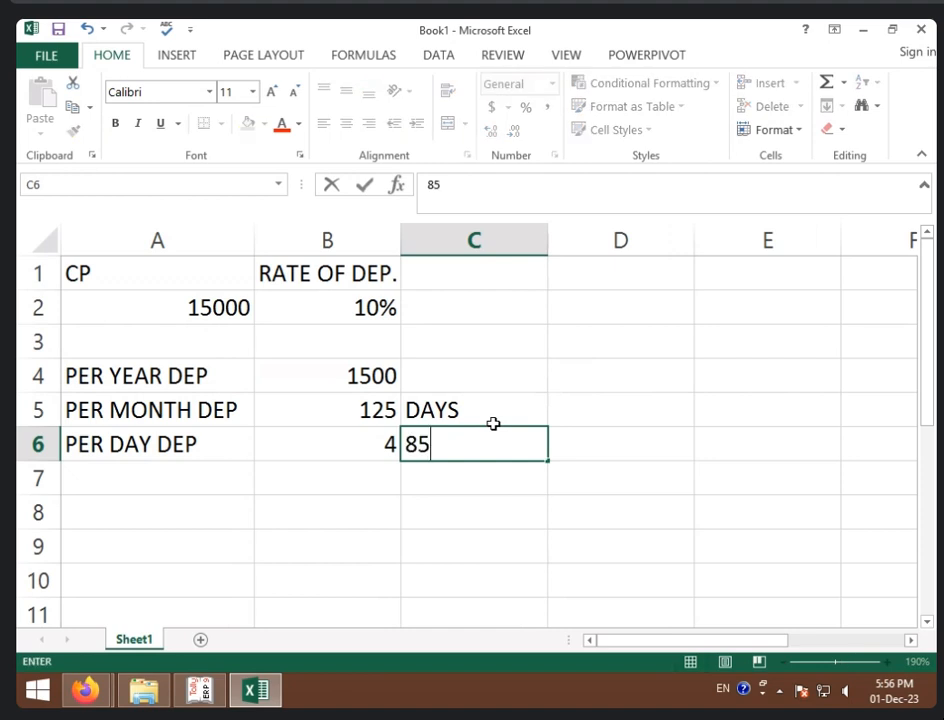
key(Return)
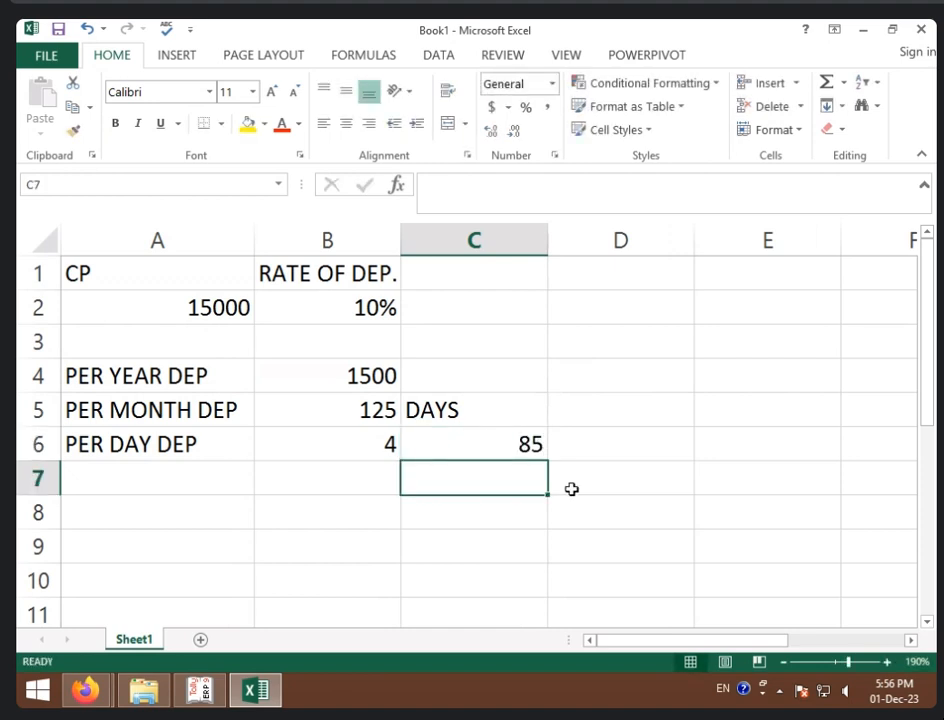
click(600, 456)
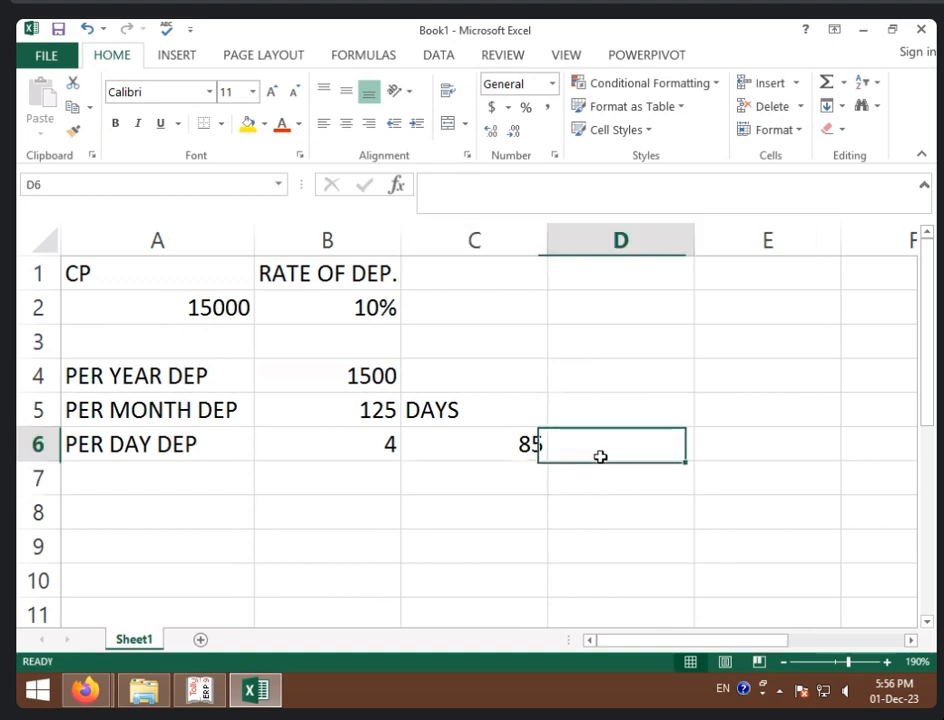
text(=)
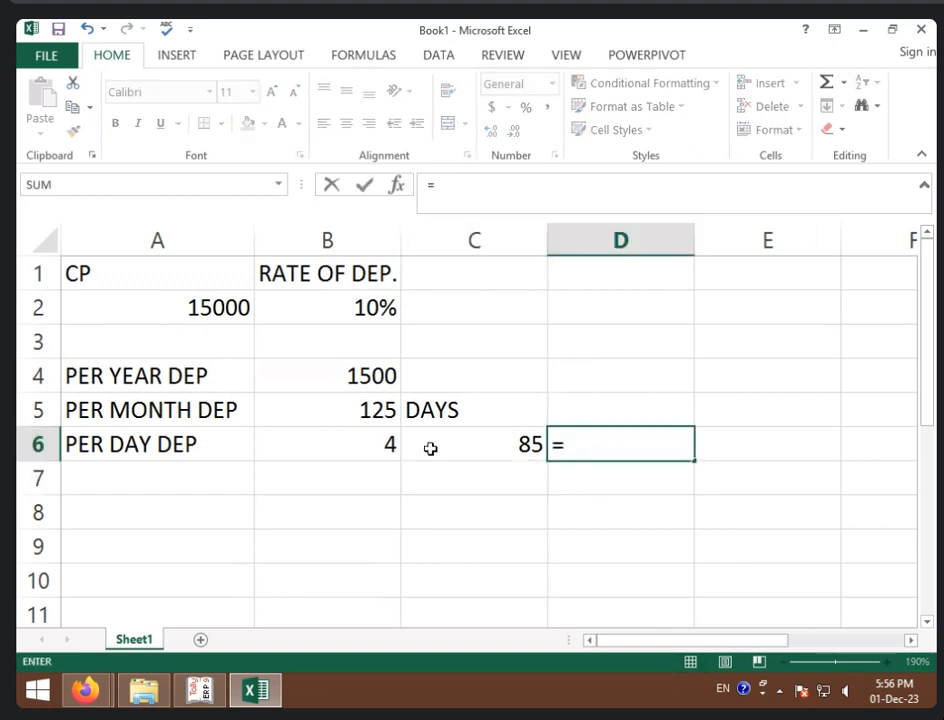
click(360, 445)
text(*)
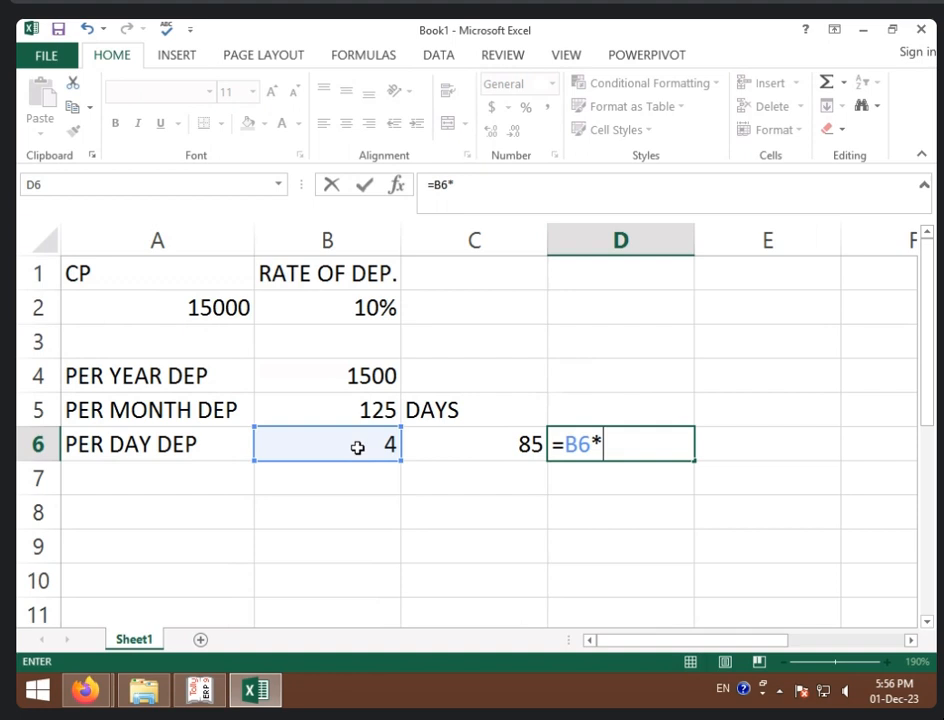
click(477, 445)
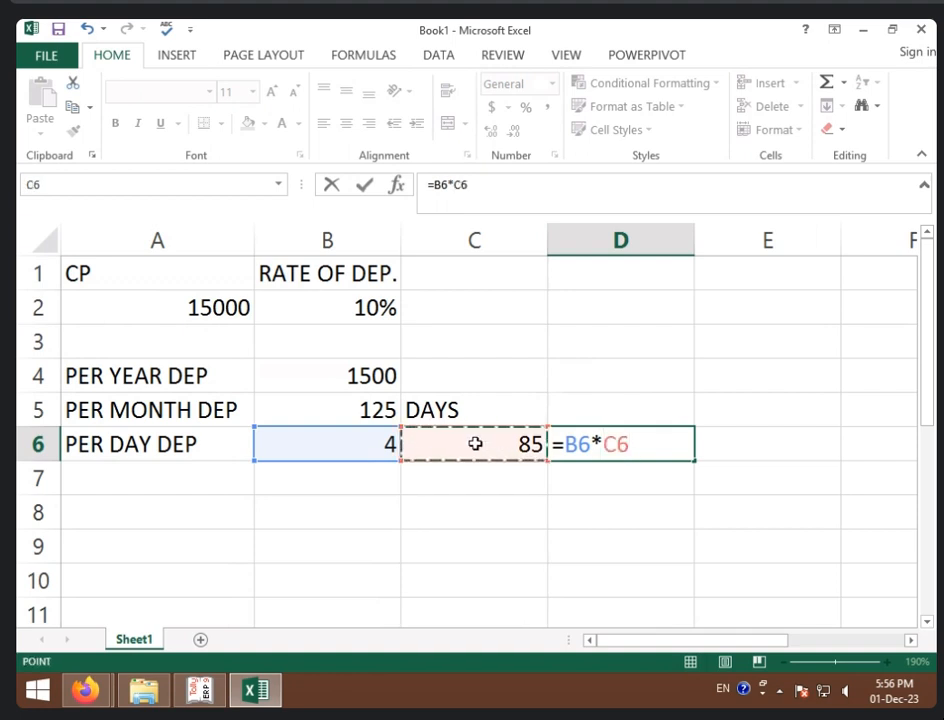
key(Return)
- Reduce the 85-day depreciation in cell D6 to a display without decimal places
click(657, 443)
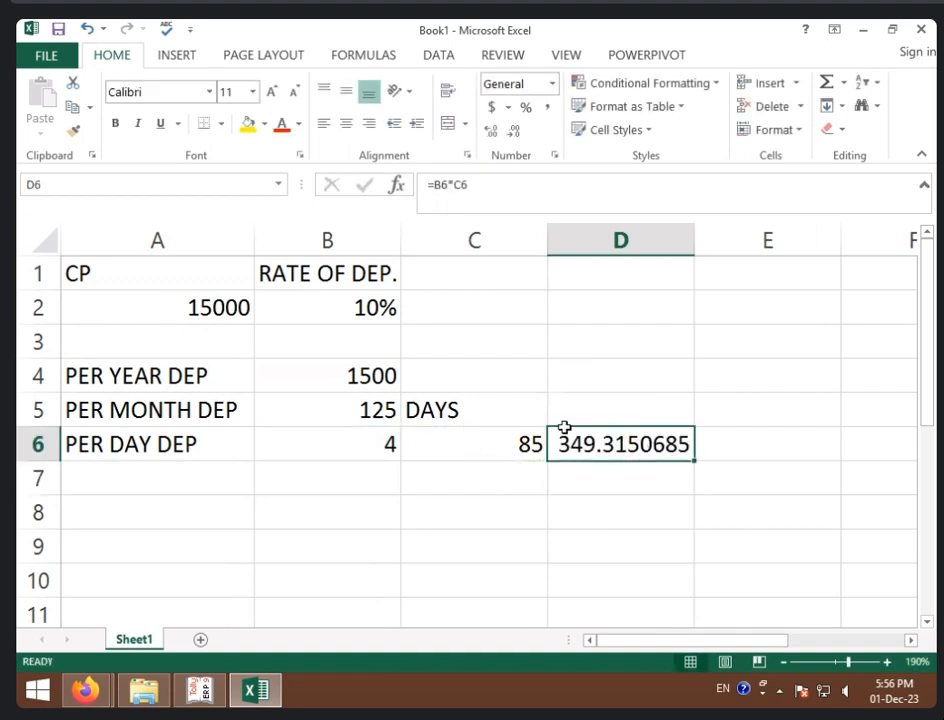
click(520, 133)
click(520, 133)
click(520, 133)
click(520, 133)
click(520, 133)
click(520, 133)
click(520, 133)
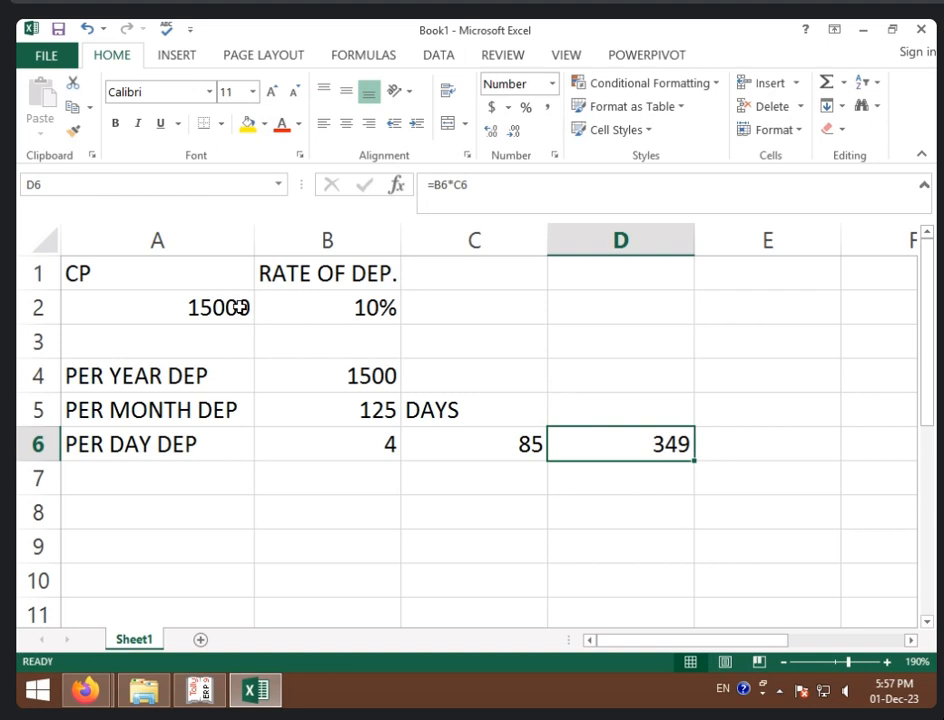
click(323, 550)
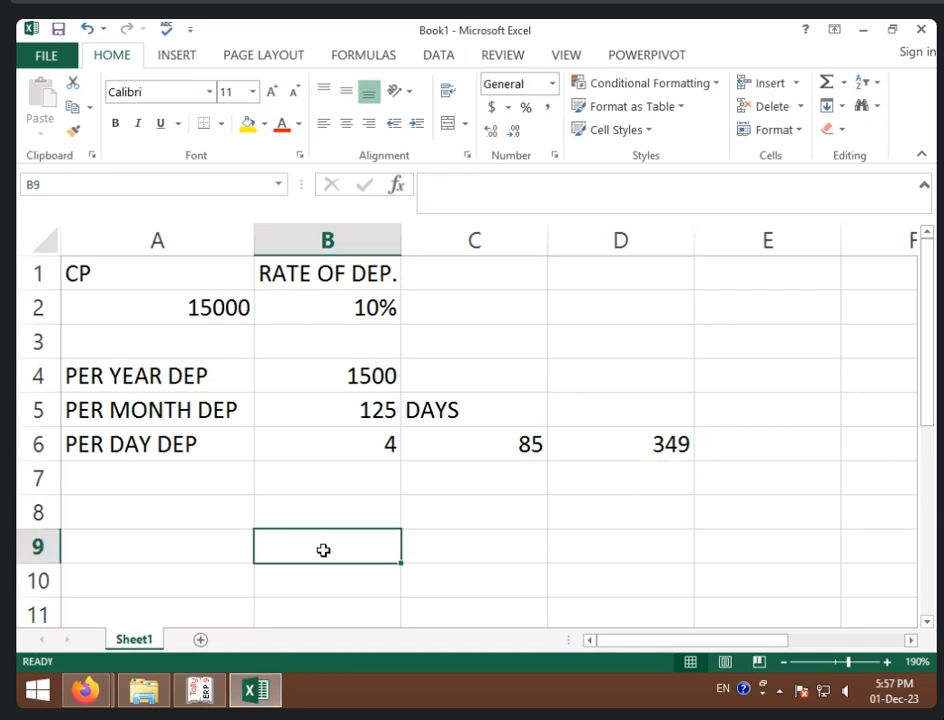
text(SP)
key(Tab)
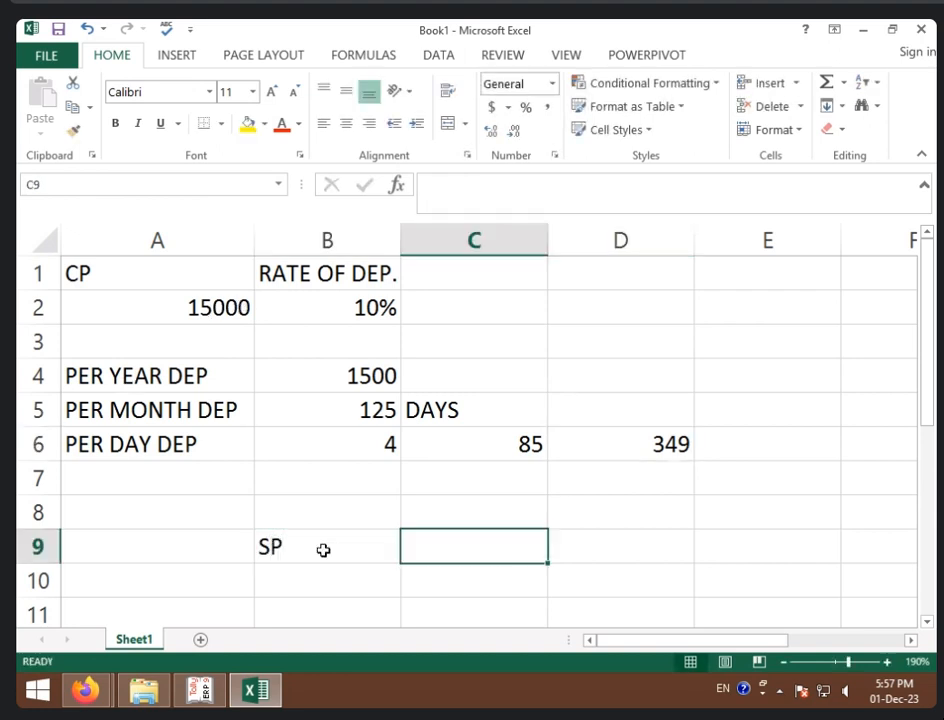
click(323, 550)
key(Delete)
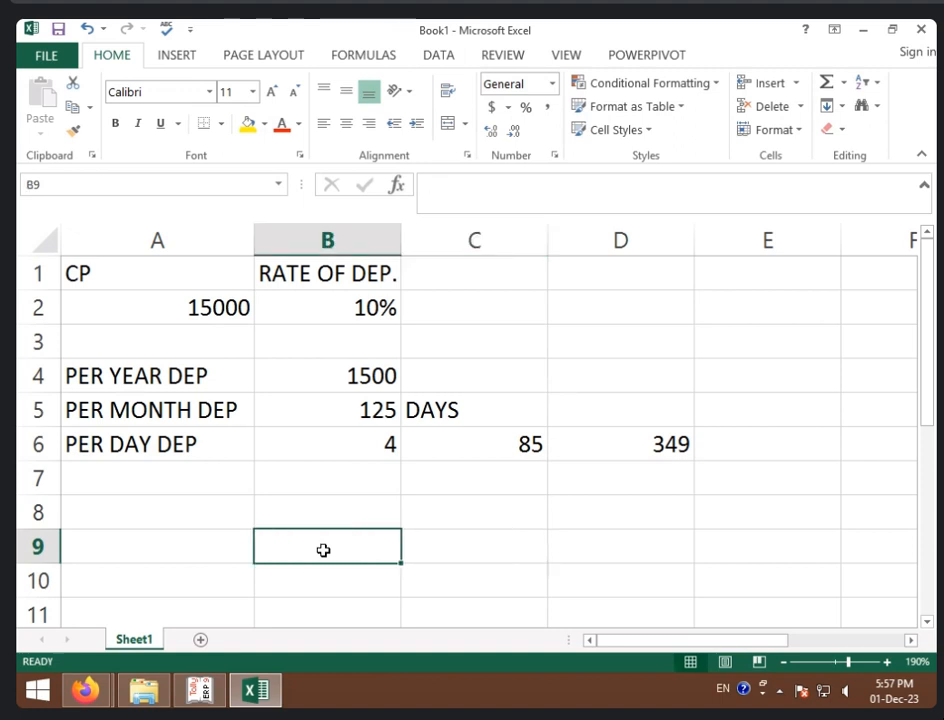
- Enter the label SP in cell B8 and calculate the depreciated value in C8 with the formula =A2-D6
key(Up)
text(SP)
key(Right)
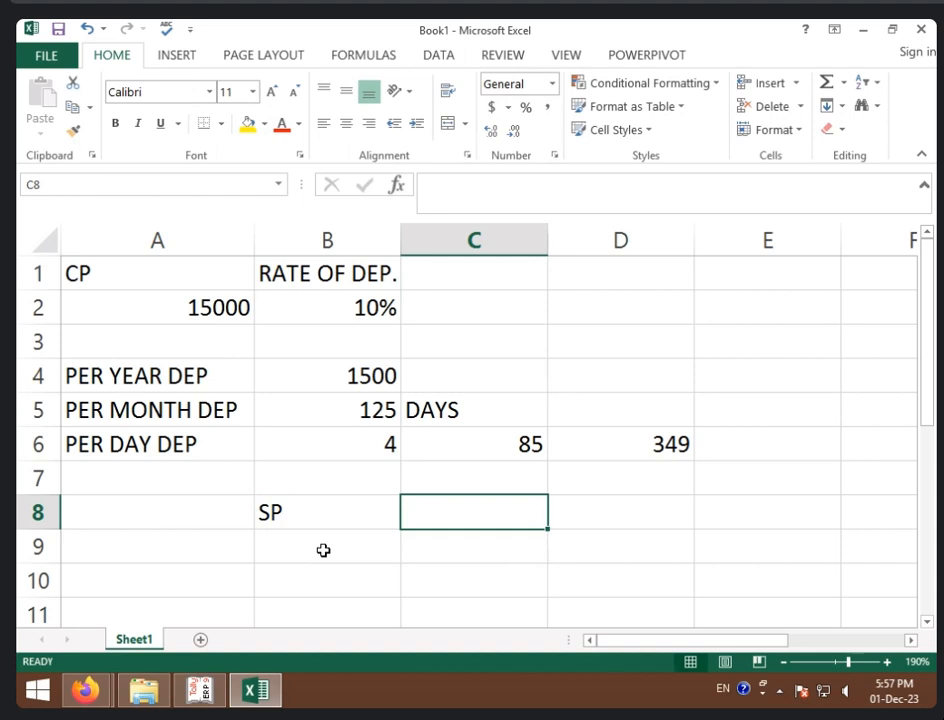
text(=)
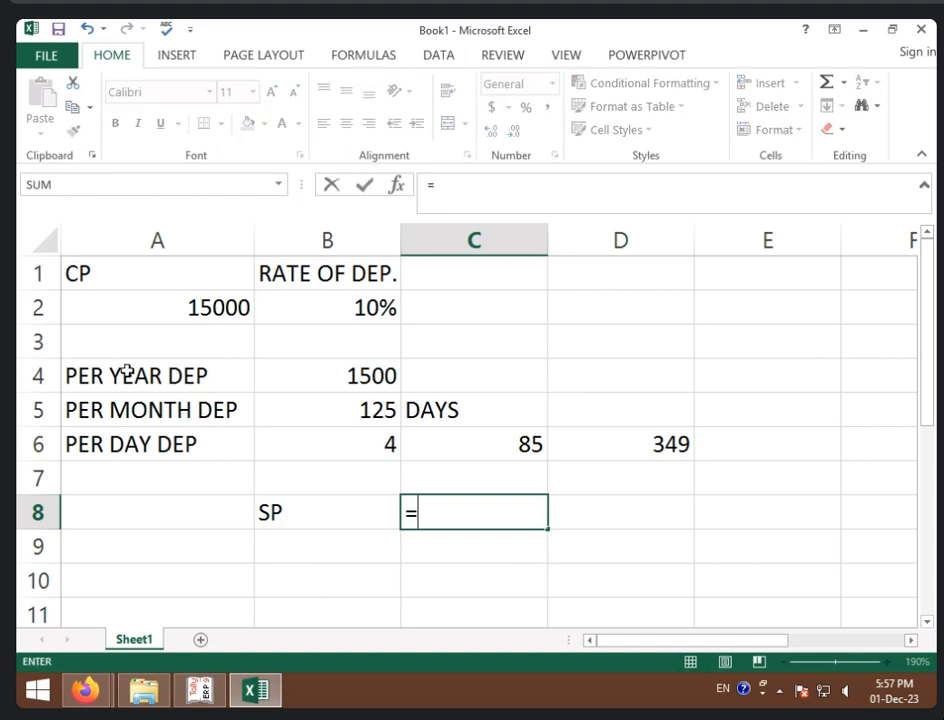
click(171, 309)
text(-)
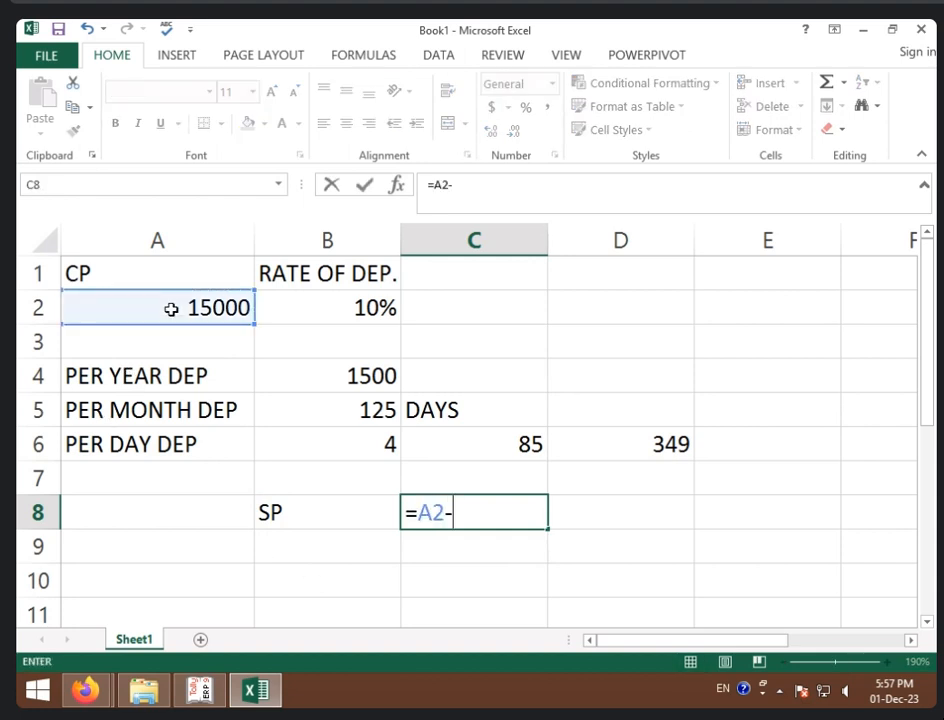
click(666, 432)
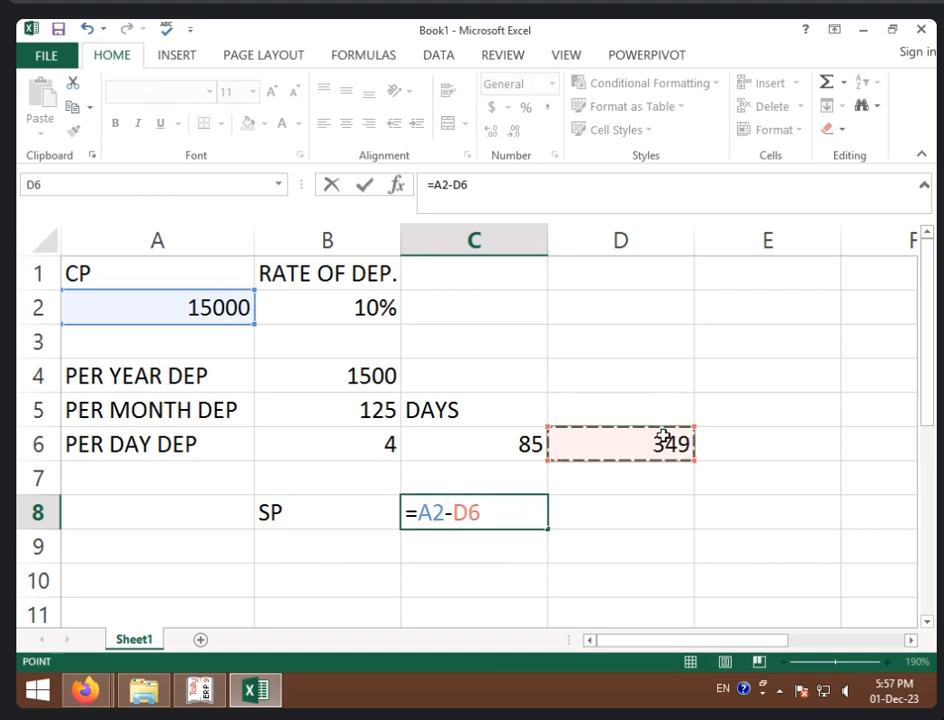
key(Return)
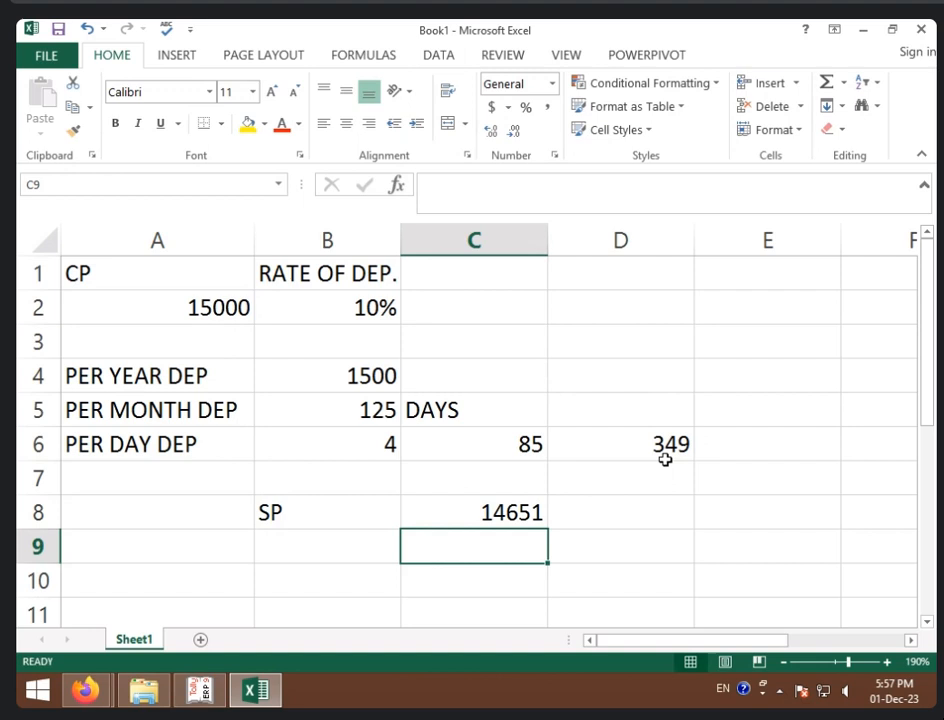
click(530, 521)
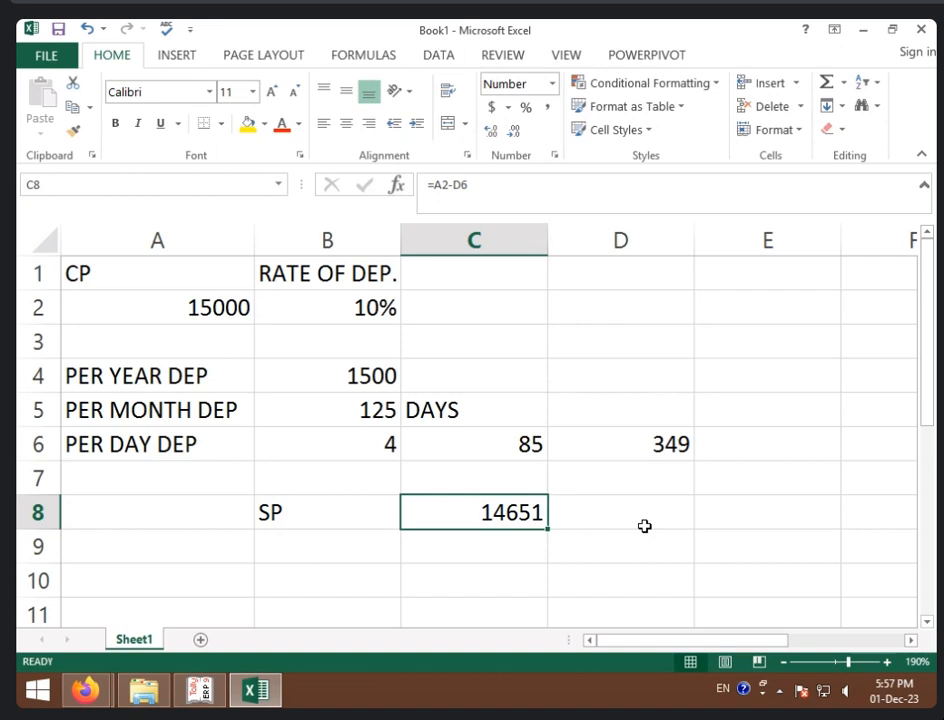
- Enter the label NSP in cell B9 and the amount 13500 in C9
click(337, 547)
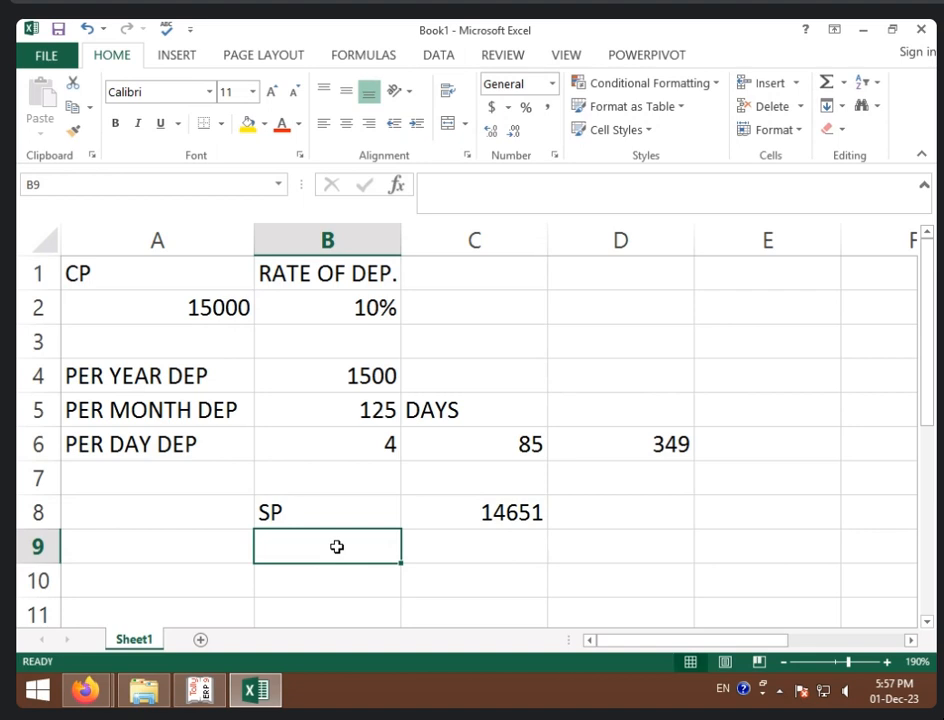
text(NSP)
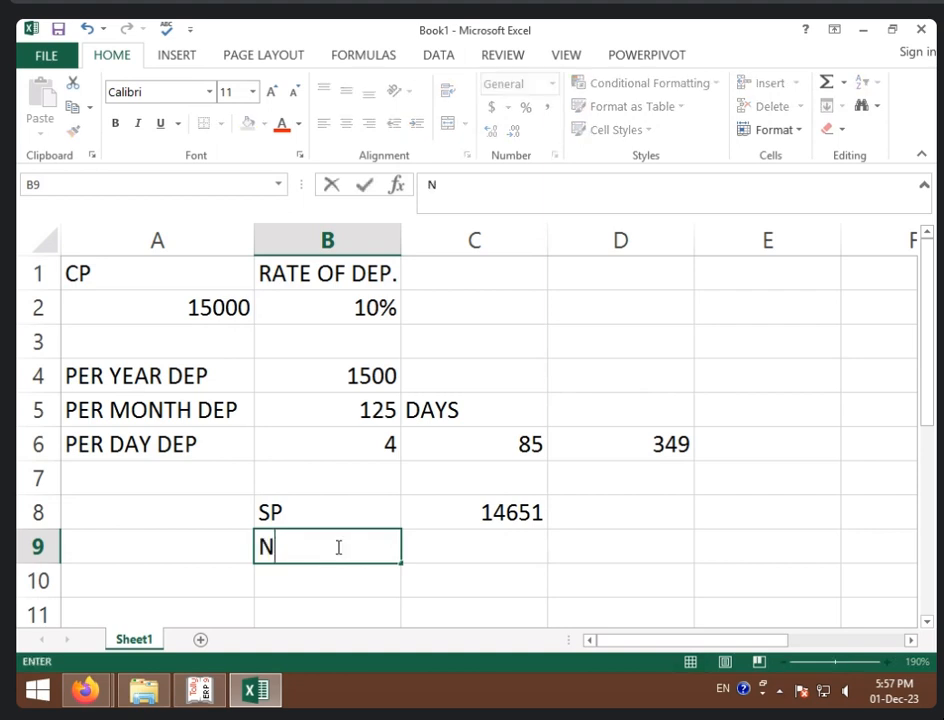
key(Tab)
text(13500)
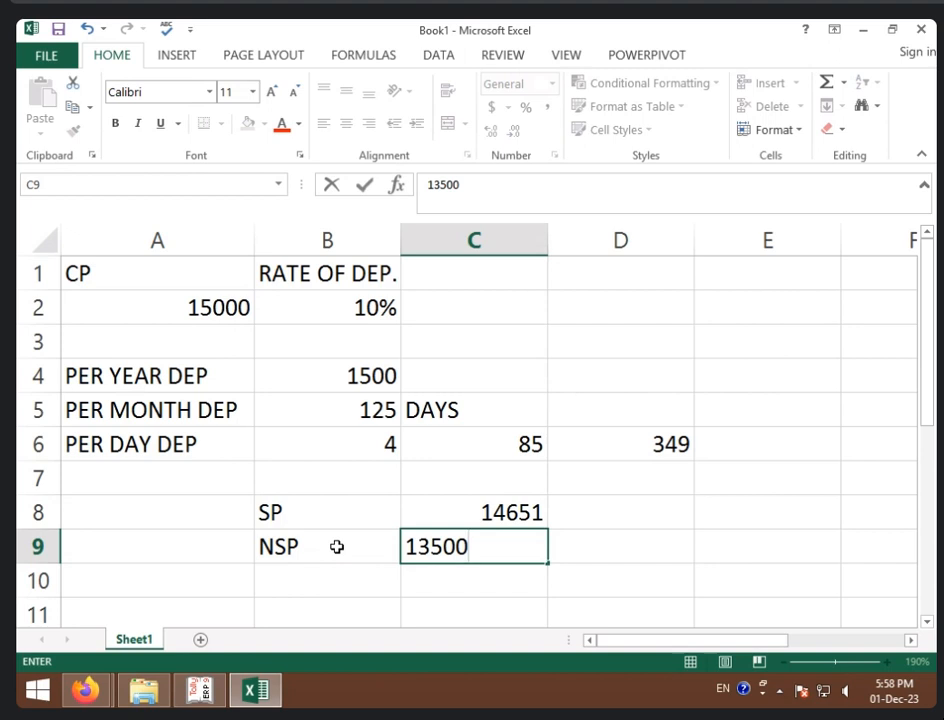
key(Return)
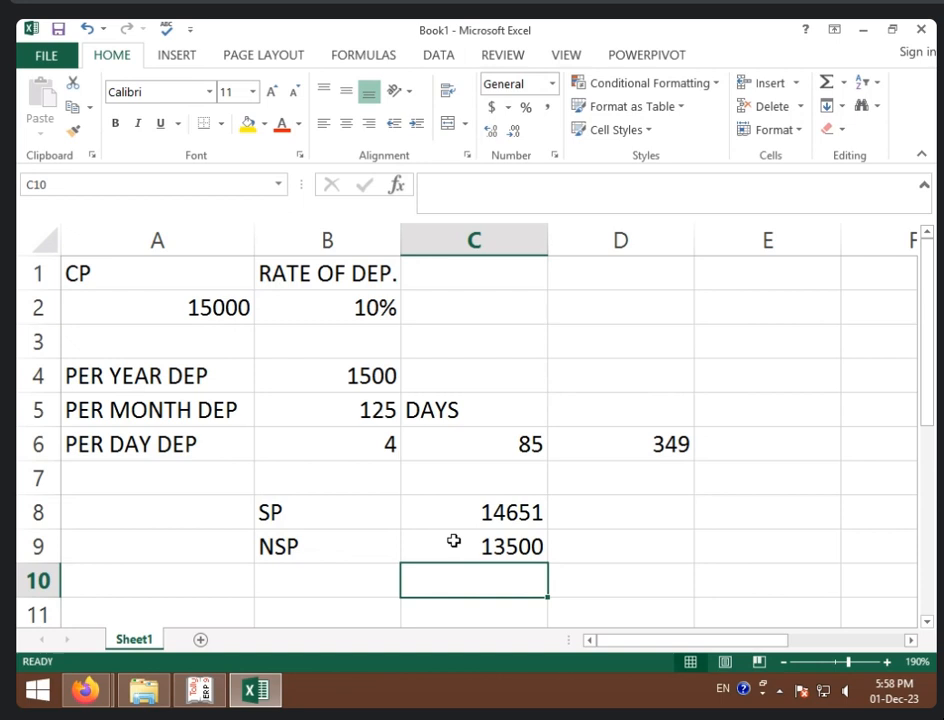
- Enter the label P & L in cell B10 and calculate the profit or loss in C10 with the formula =C9-C8
click(300, 581)
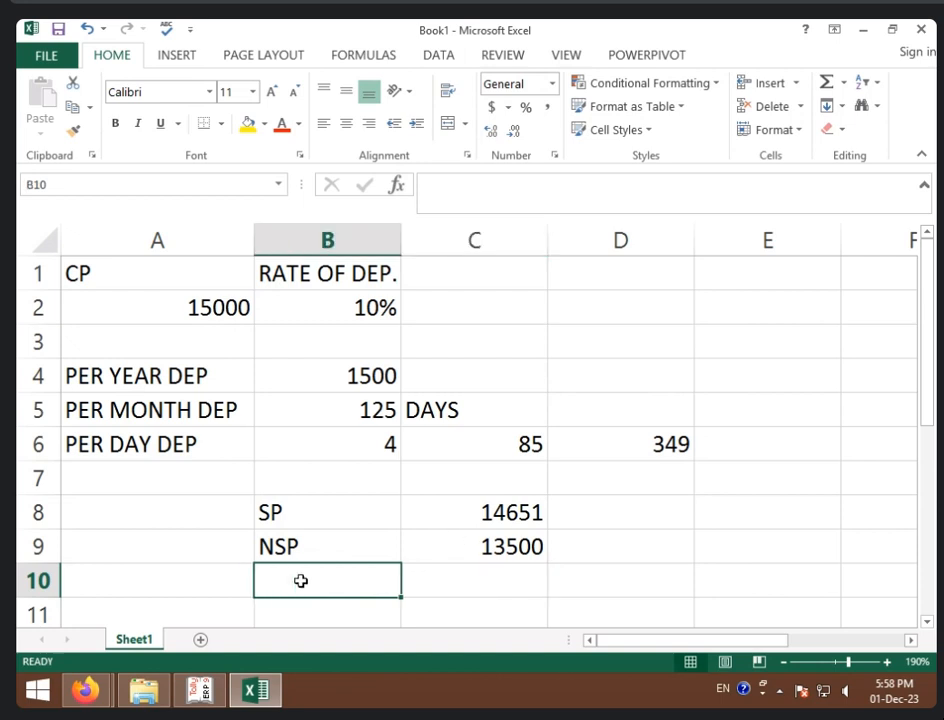
text(P &)
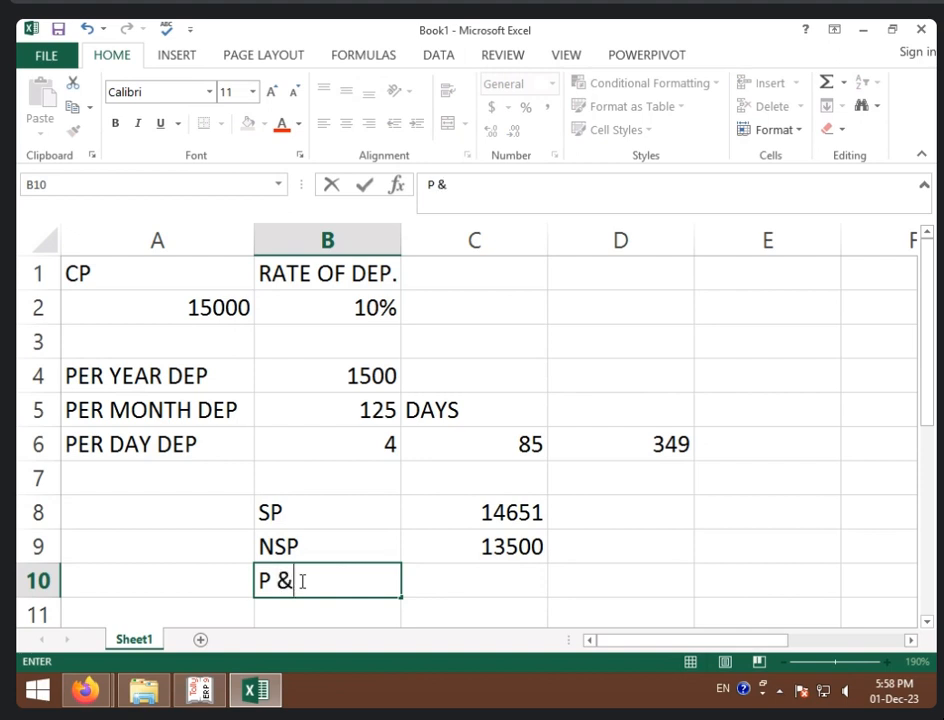
text( L)
key(Tab)
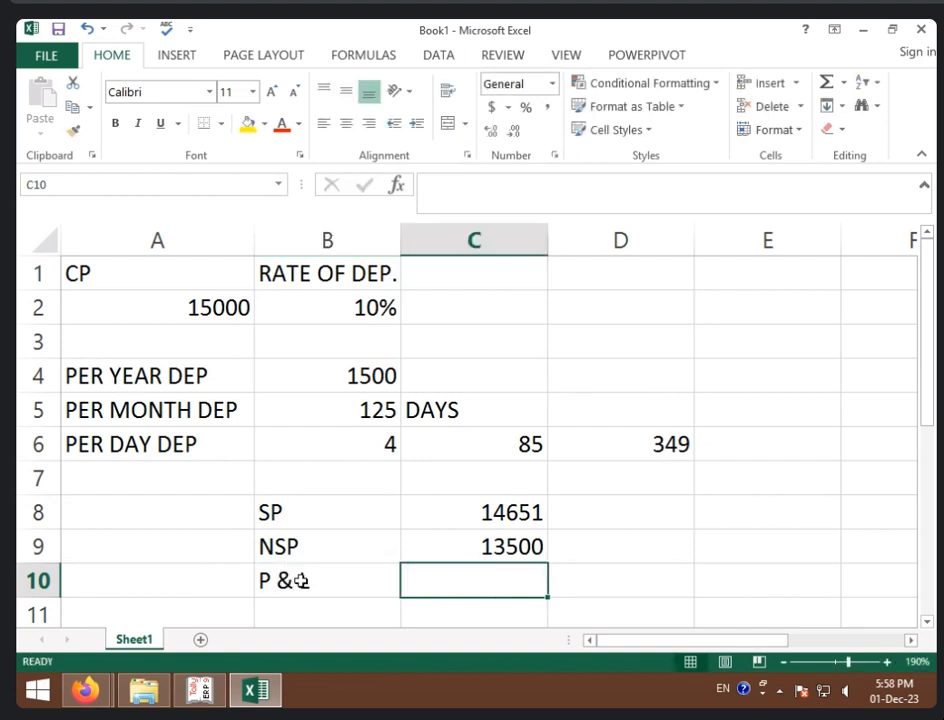
text(=)
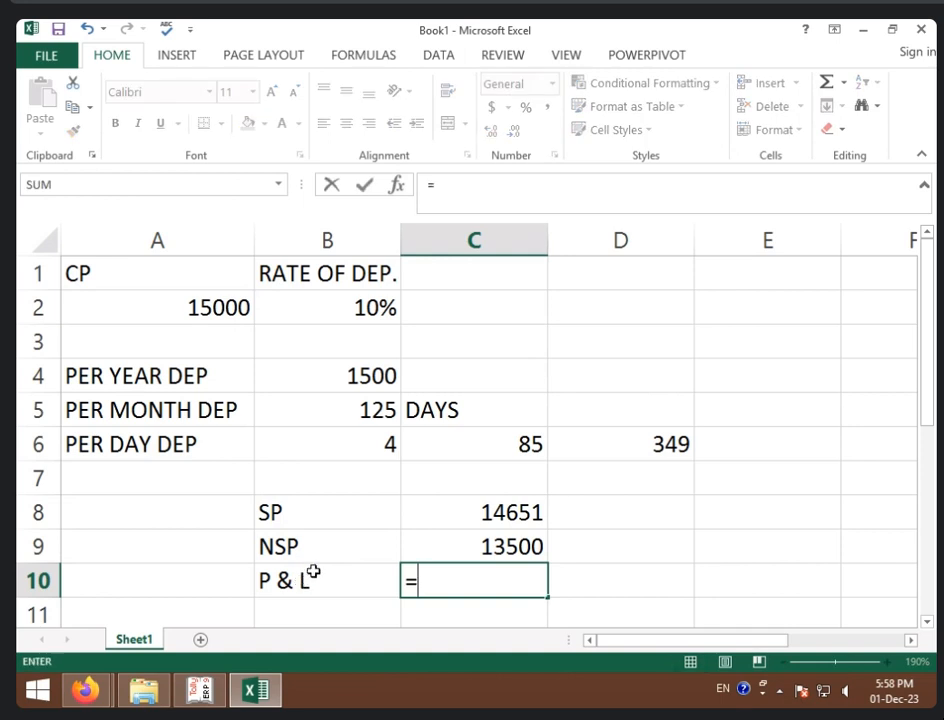
click(480, 540)
text(-)
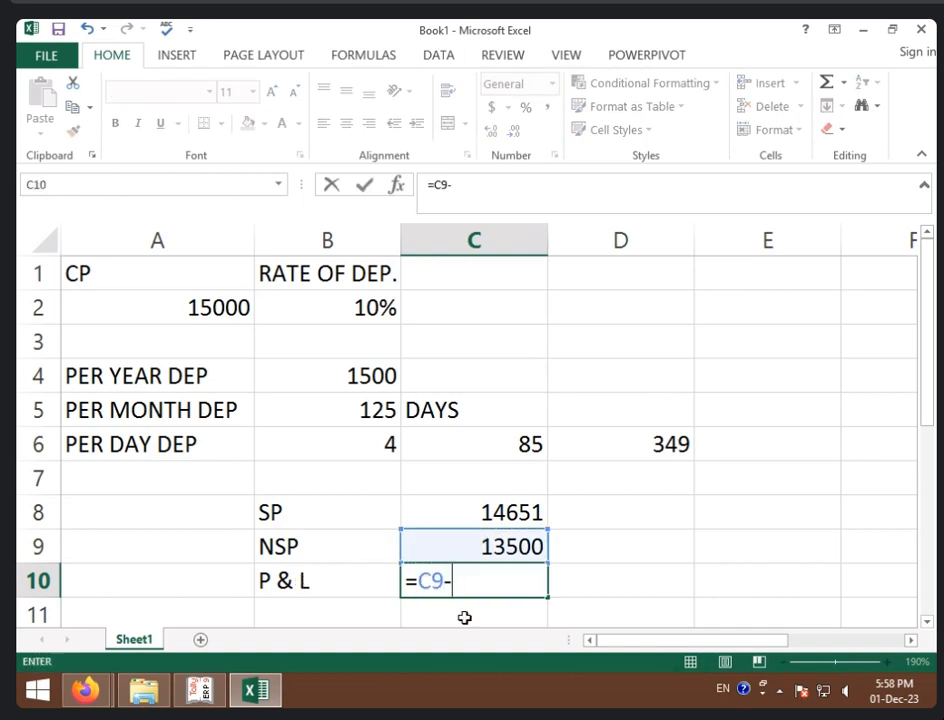
click(447, 520)
key(Return)
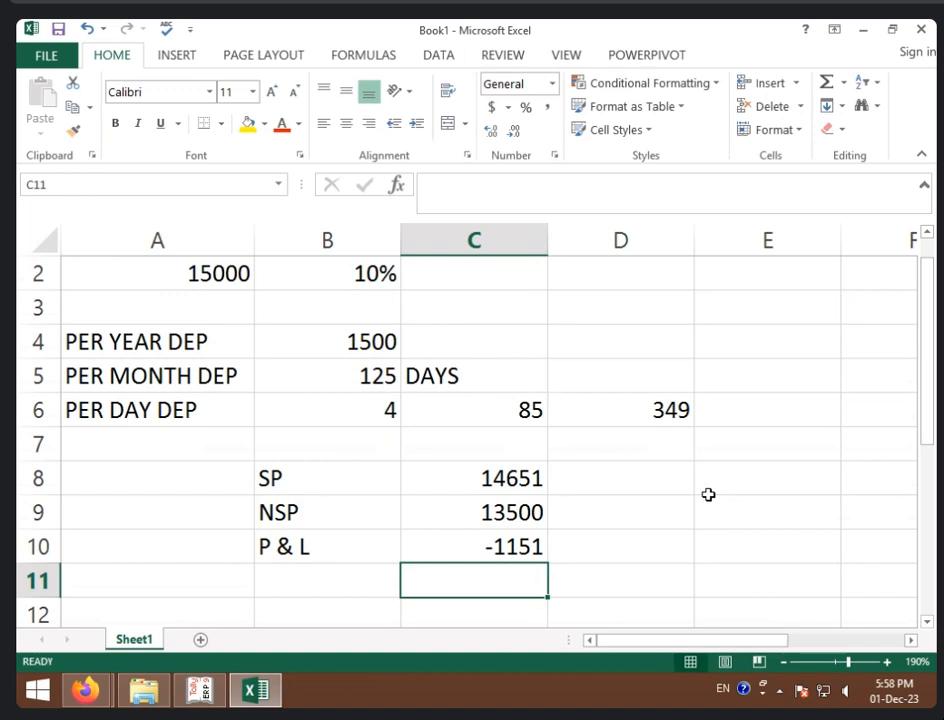
click(660, 548)
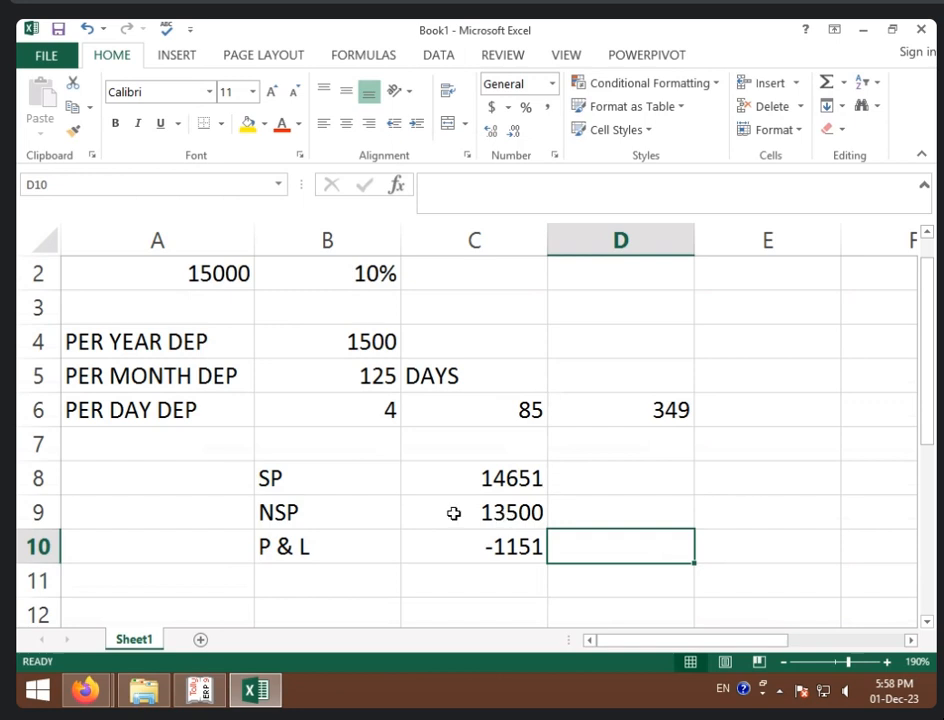
- Switch to Tally.ERP 9 and open a new Journal voucher for ABHI ARMY
click(638, 422)
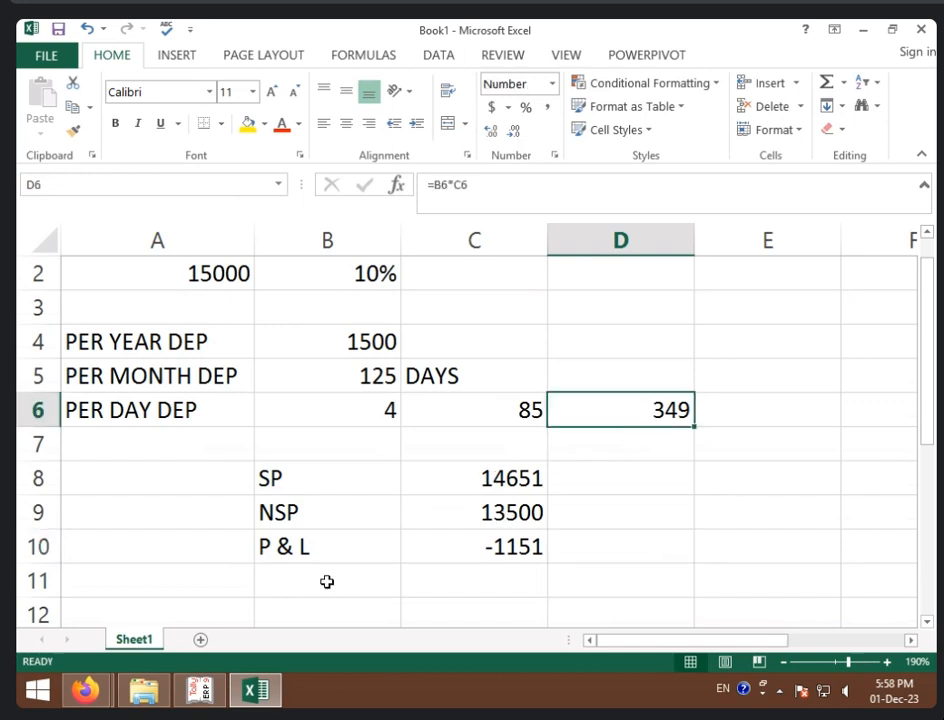
click(199, 689)
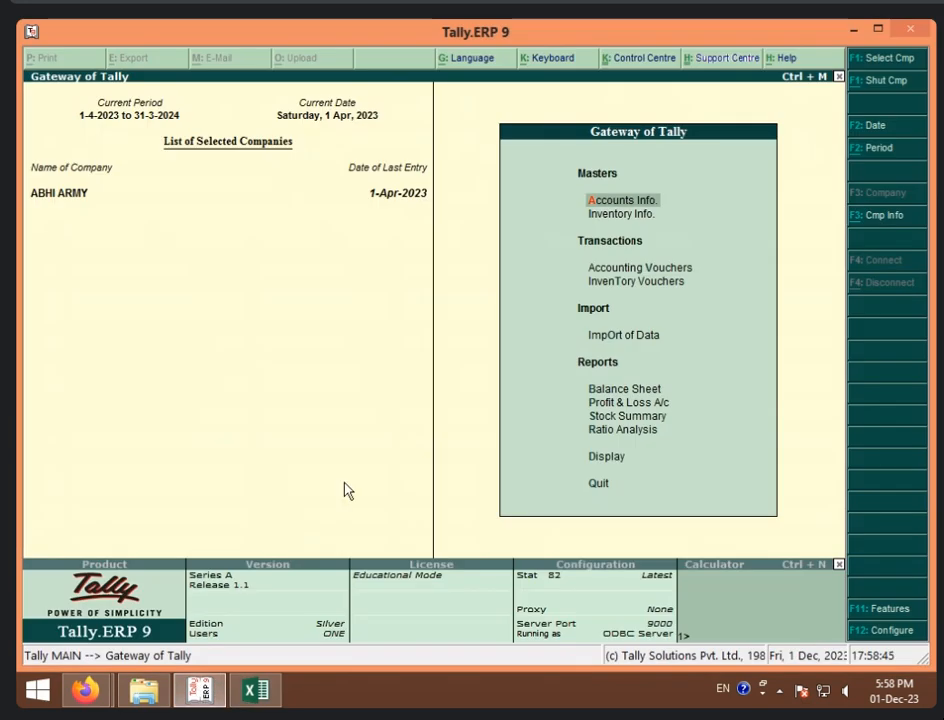
key(v)
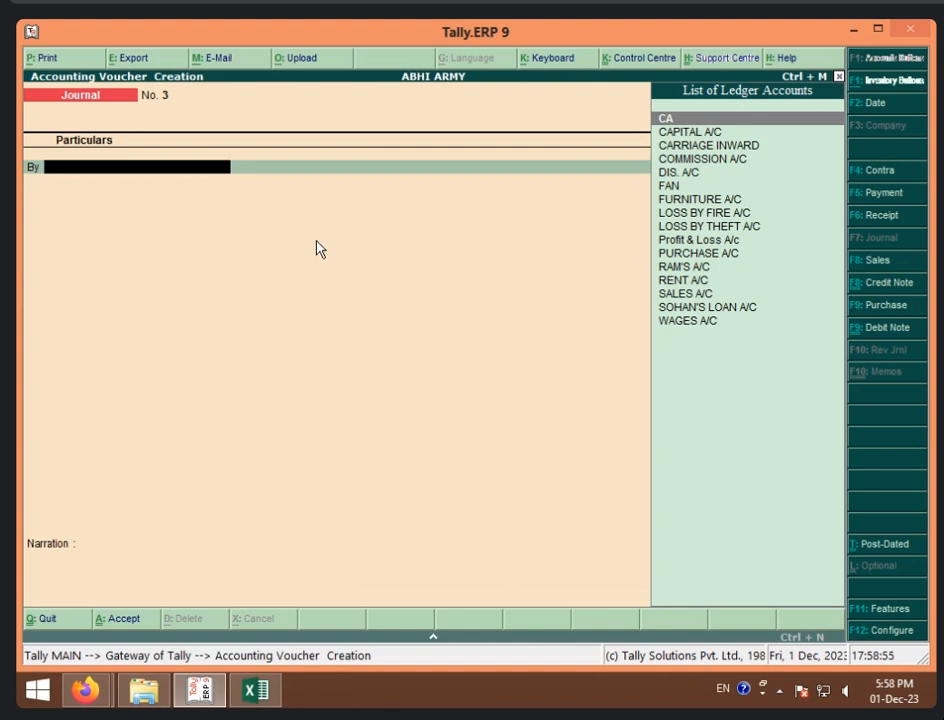
- Create the ledger DEP A/C under Indirect Expenses from the journal voucher's debit line
key(alt+c)
text(DE)
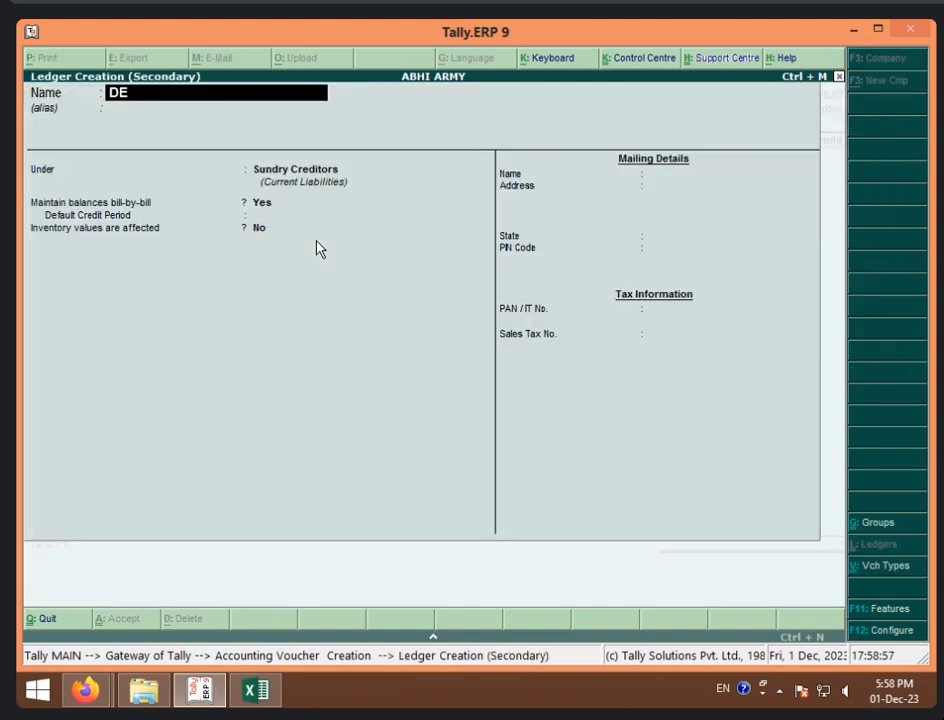
text(P A/C)
key(Return)
key(Return)
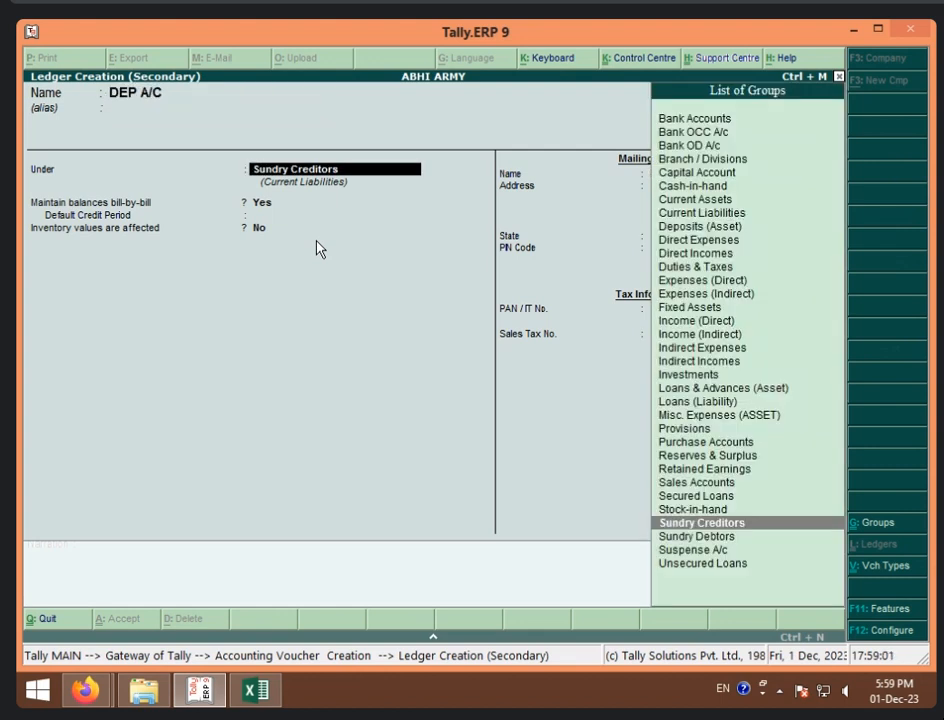
text(IN)
key(Down)
key(Down)
key(Down)
key(Down)
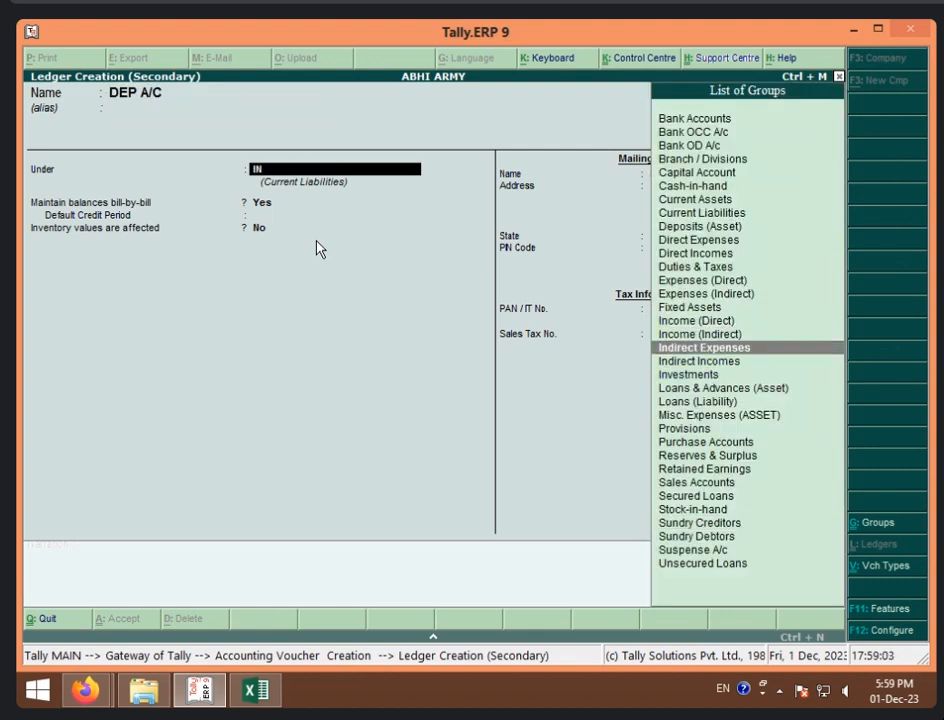
key(Up)
key(Return)
key(Return)
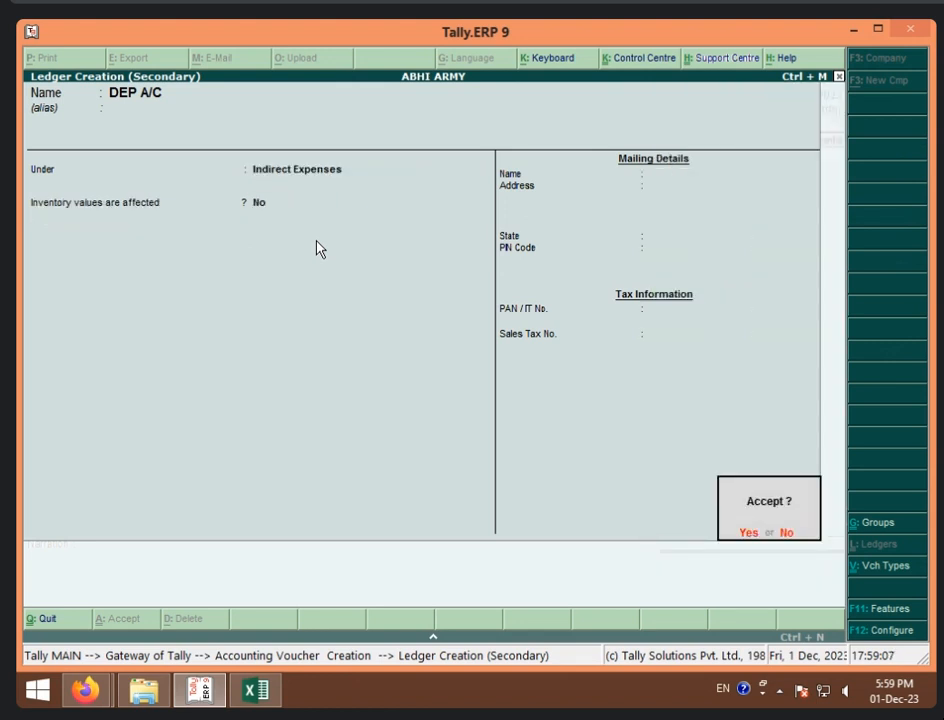
key(Return)
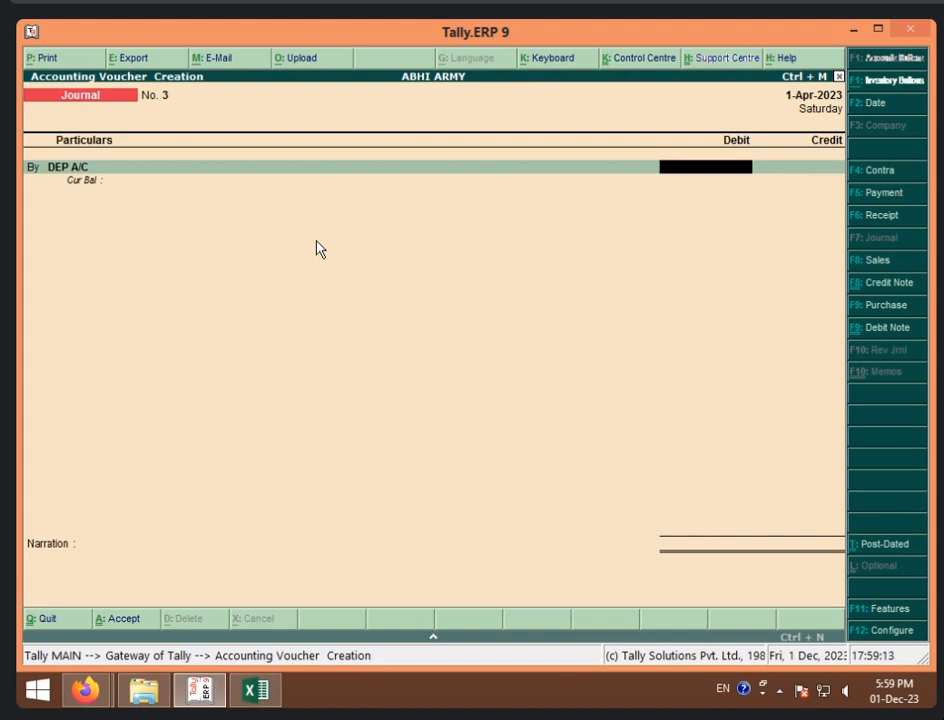
- Debit DEP A/C with 349, credit FURNITURE A/C with the same amount, and save the journal voucher without a narration
text(349)
key(Return)
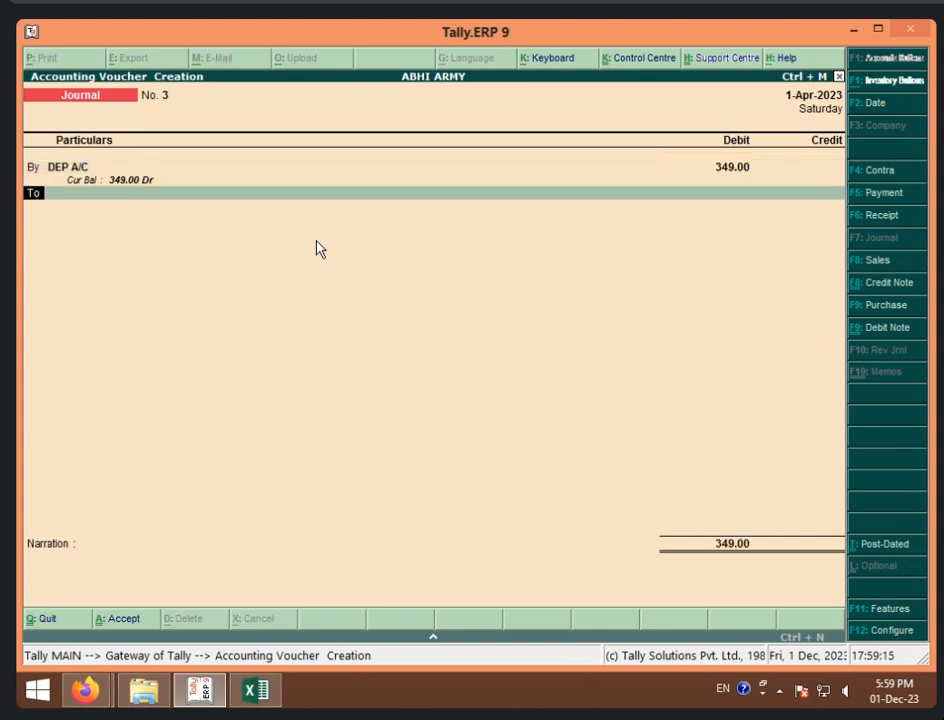
key(Return)
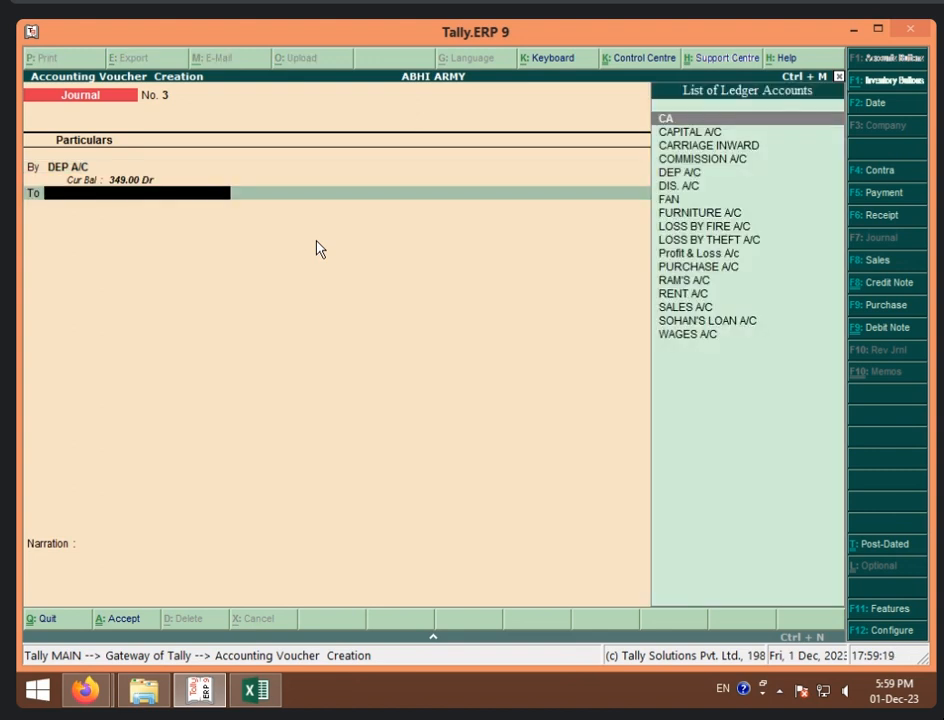
text(F)
key(Down)
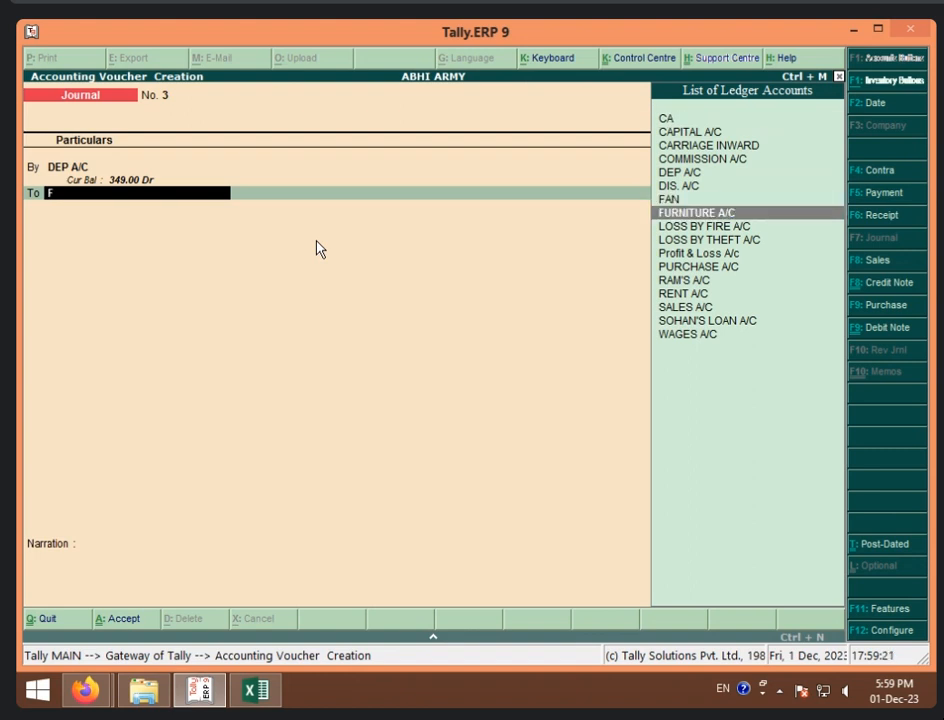
key(Return)
key(Return)
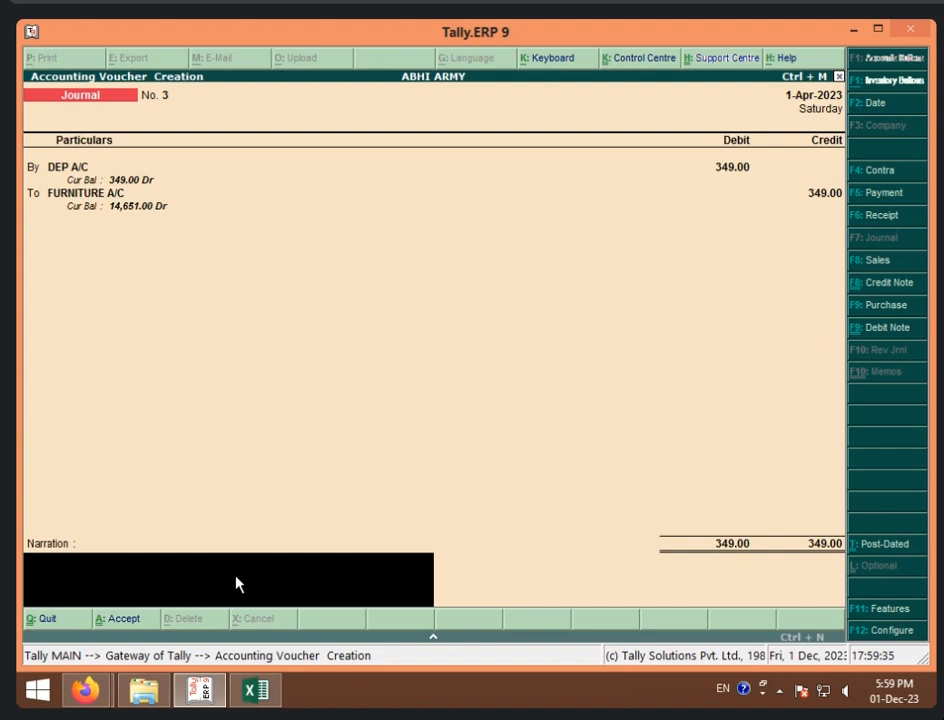
key(Return)
key(Return)
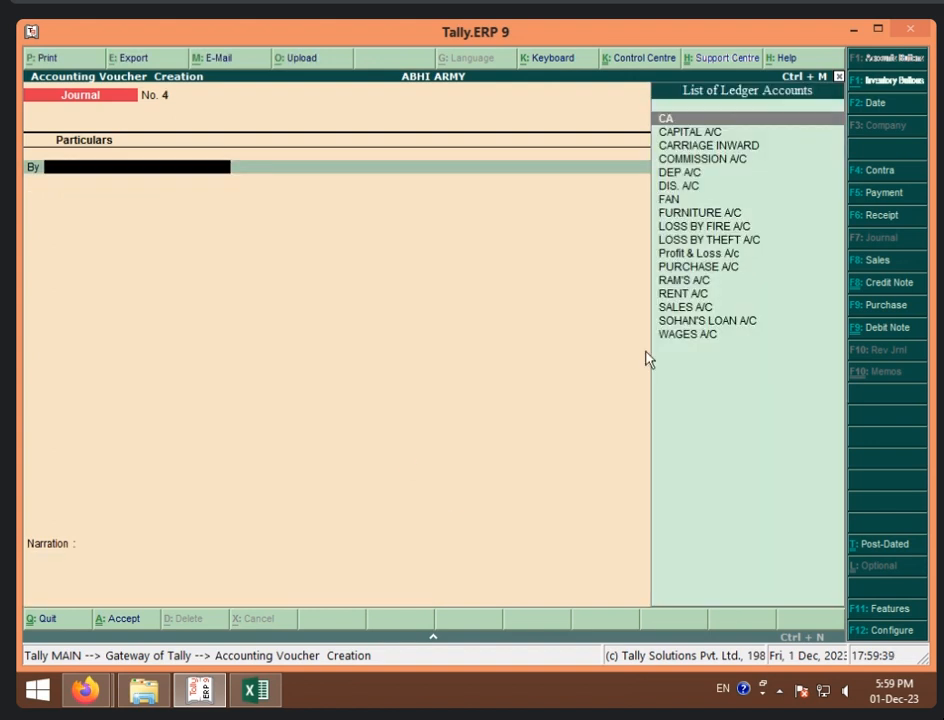
- Check the sale figures in Excel, and back in Tally.ERP 9 name a new ledger with the buyer's name followed by A/C
click(854, 29)
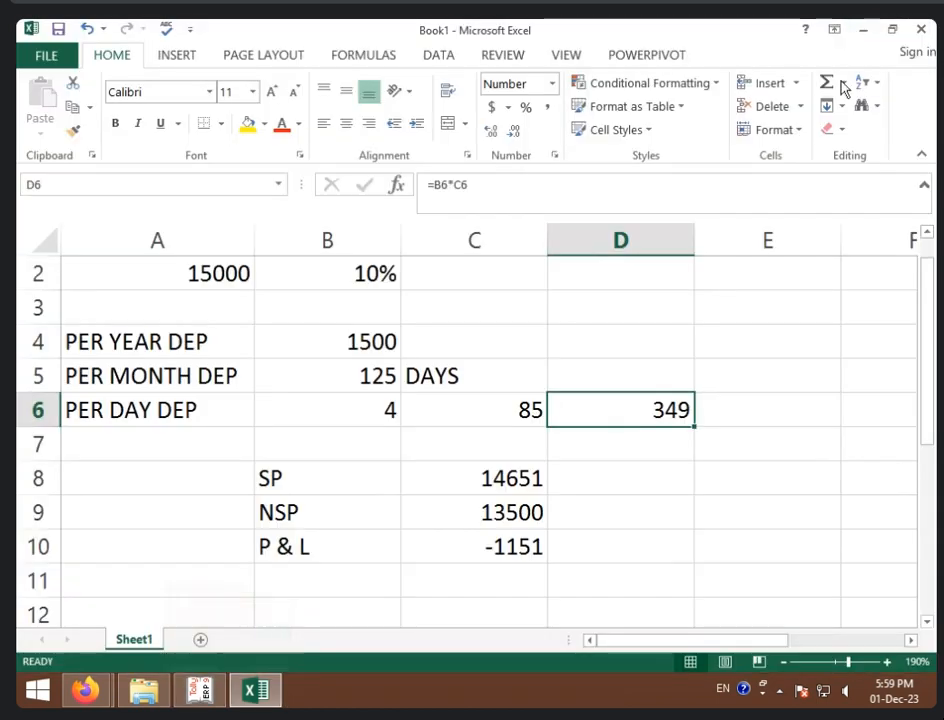
click(199, 689)
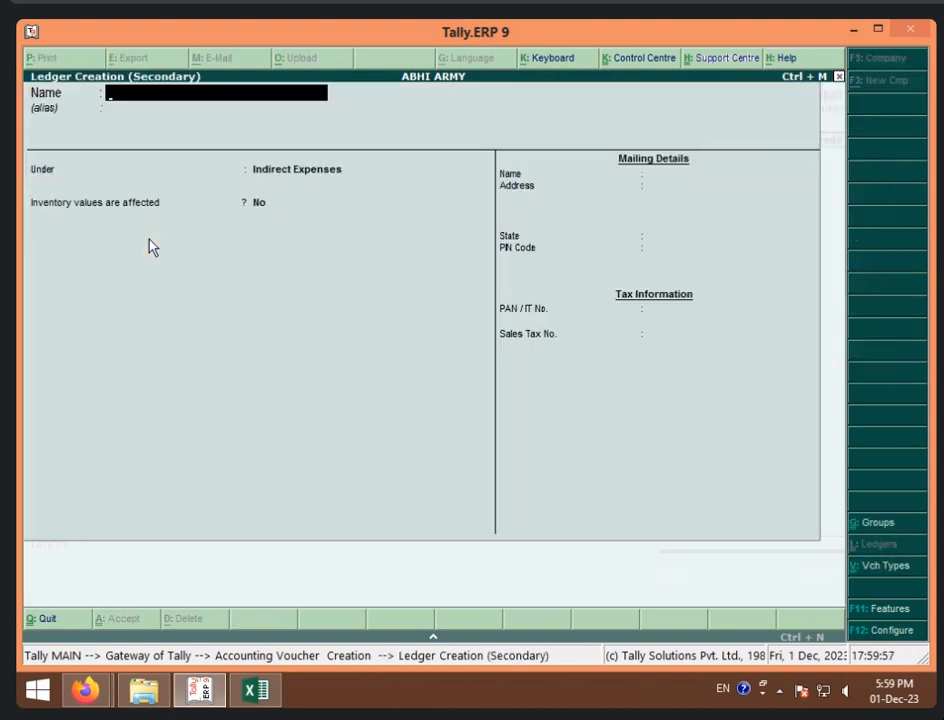
text(ROHIT'A)
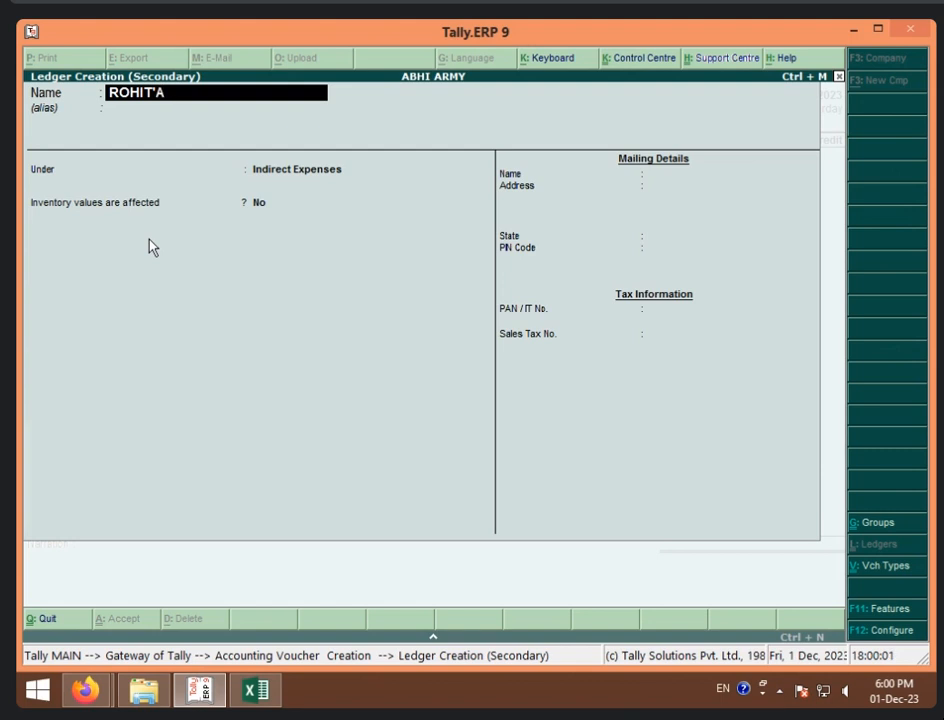
key(BackSpace)
text(S A/C)
key(Return)
key(Return)
- Place the buyer's ledger under Sundry Debtors and save it with the address left blank
text(S)
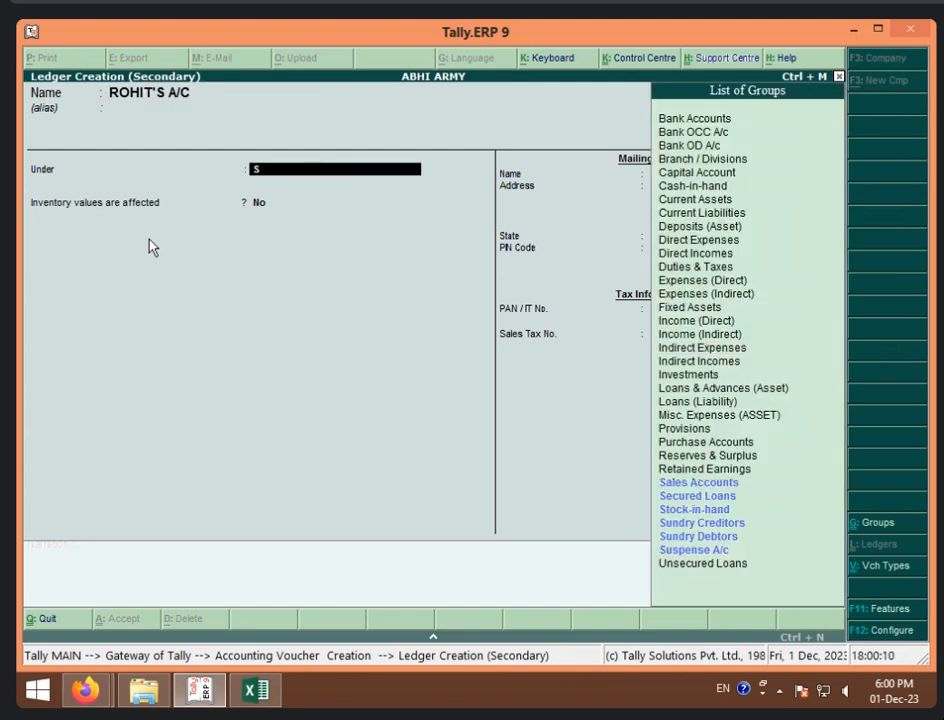
key(Down)
key(Down)
key(Down)
key(Down)
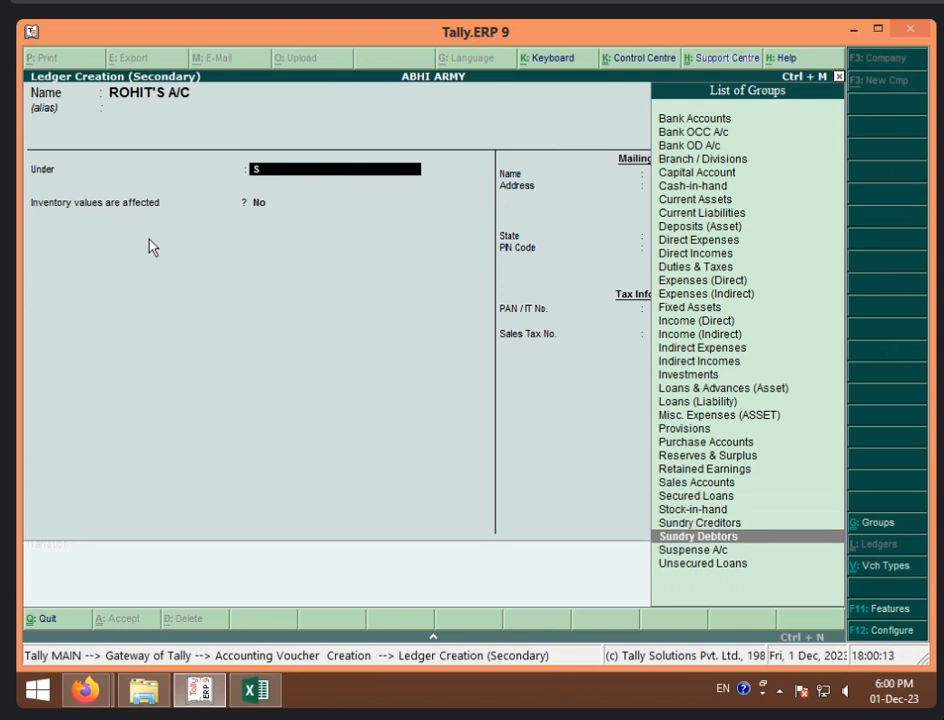
key(Return)
key(Return)
key(Return)
key(Return)
key(Return)
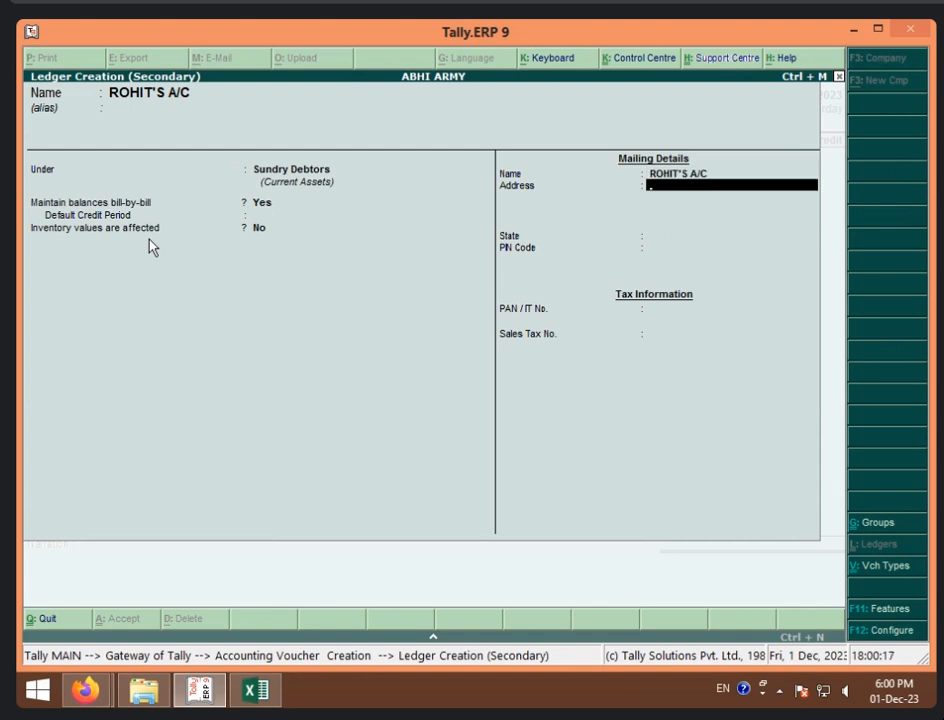
key(ctrl+a)
- Debit the buyer's account with 13500 and allocate the amount bill-wise as a New Ref
text(13500)
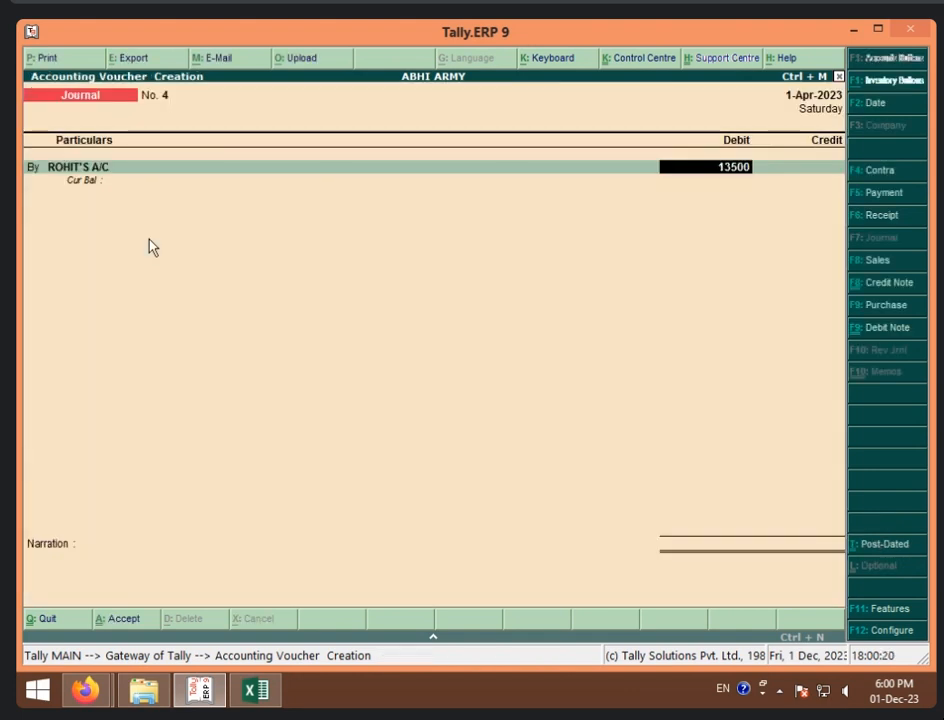
key(Return)
key(Up)
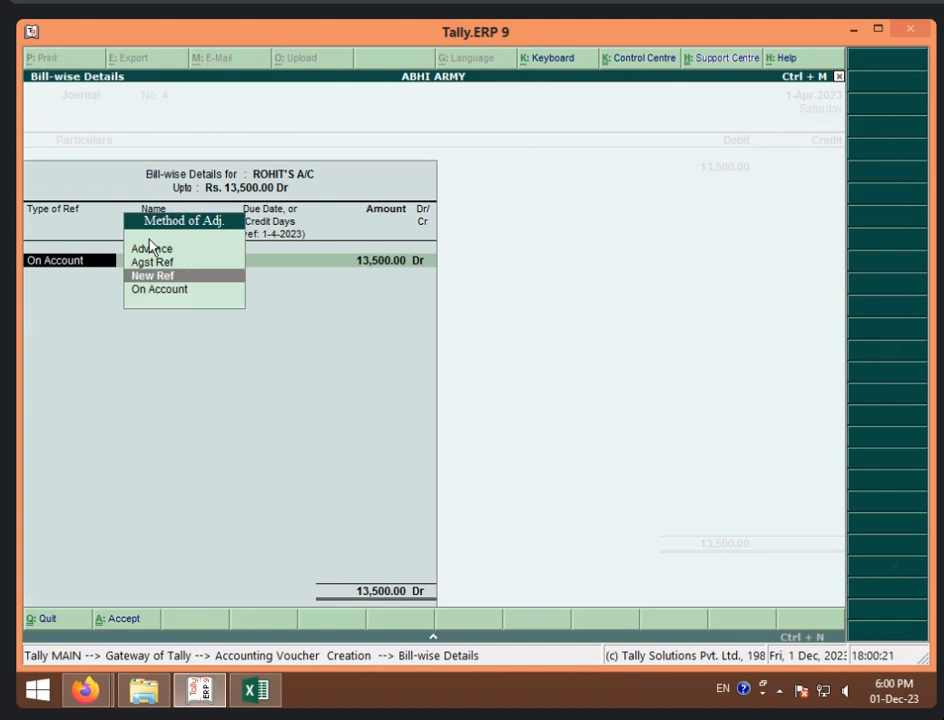
key(Return)
key(Return)
key(Return)
key(Return)
key(Return)
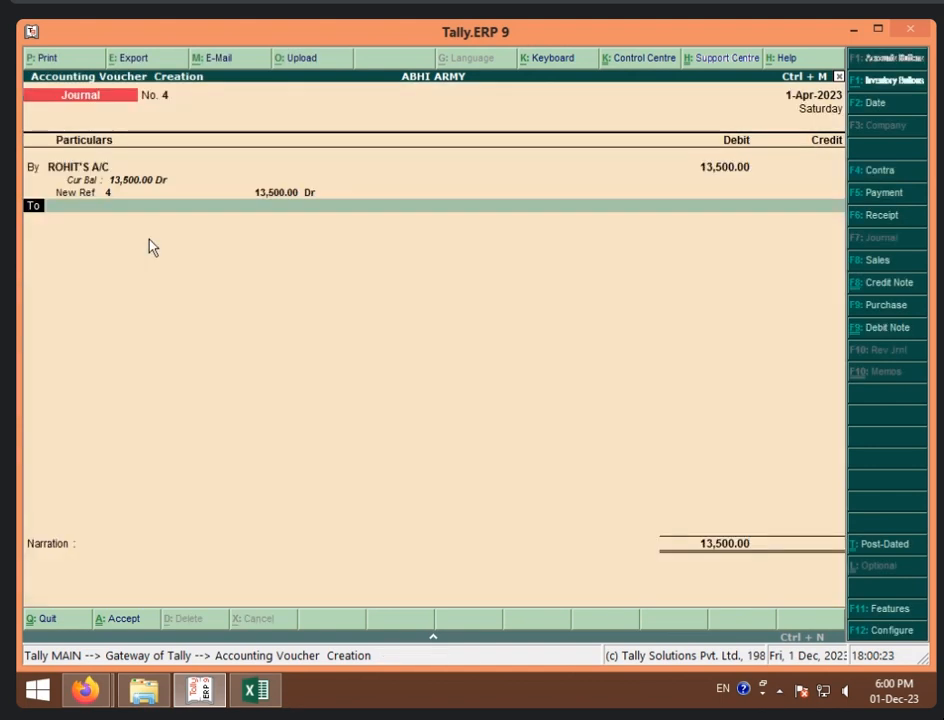
- Credit FURNITURE A/C with 13,500 and save the sale journal voucher without a narration
key(Down)
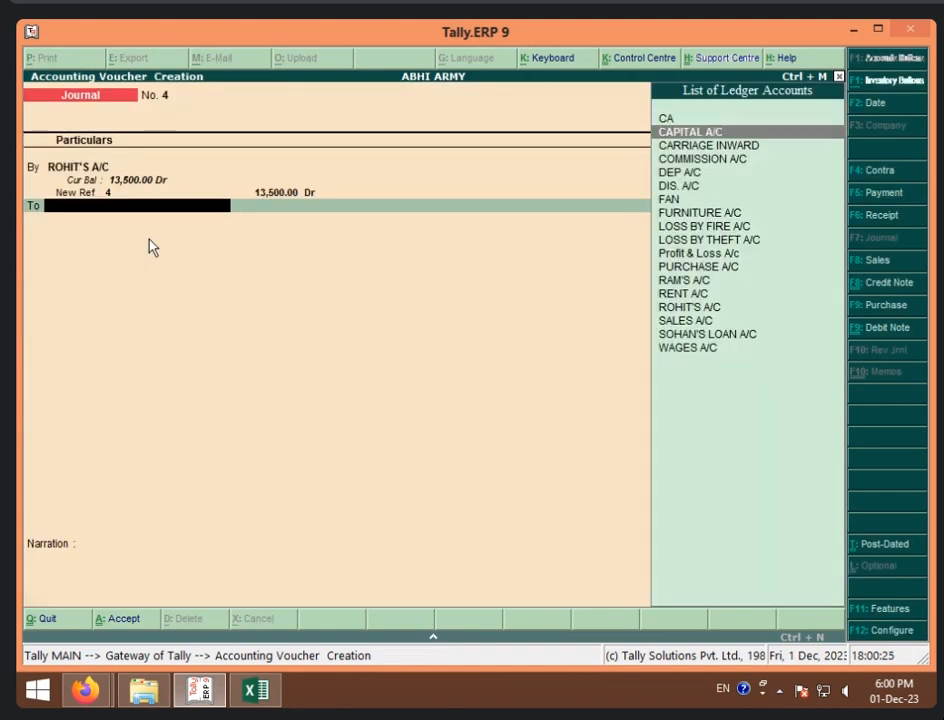
key(Down)
key(Down)
key(Down)
key(Down)
key(Down)
key(Down)
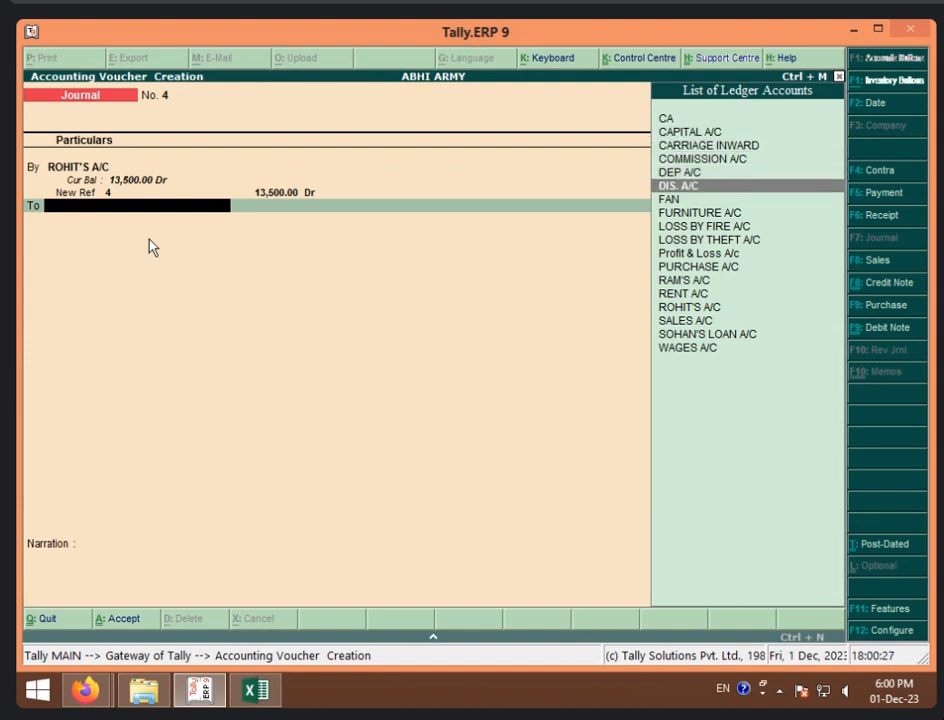
key(Return)
key(Return)
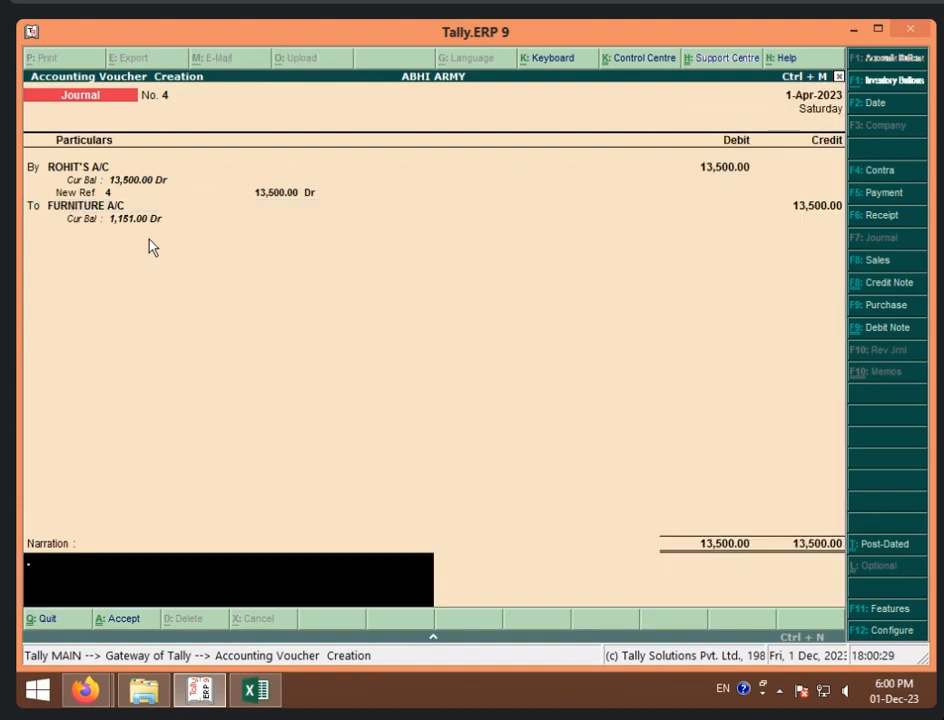
key(Return)
key(Return)
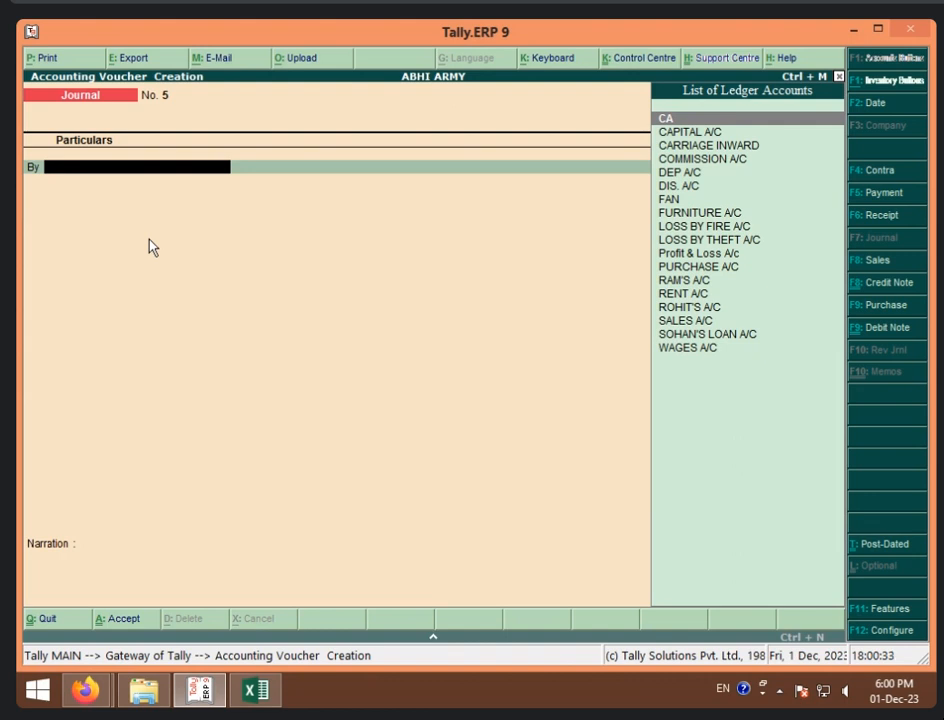
- Debit Profit & Loss A/c with 1151 in the new journal voucher
text(P)
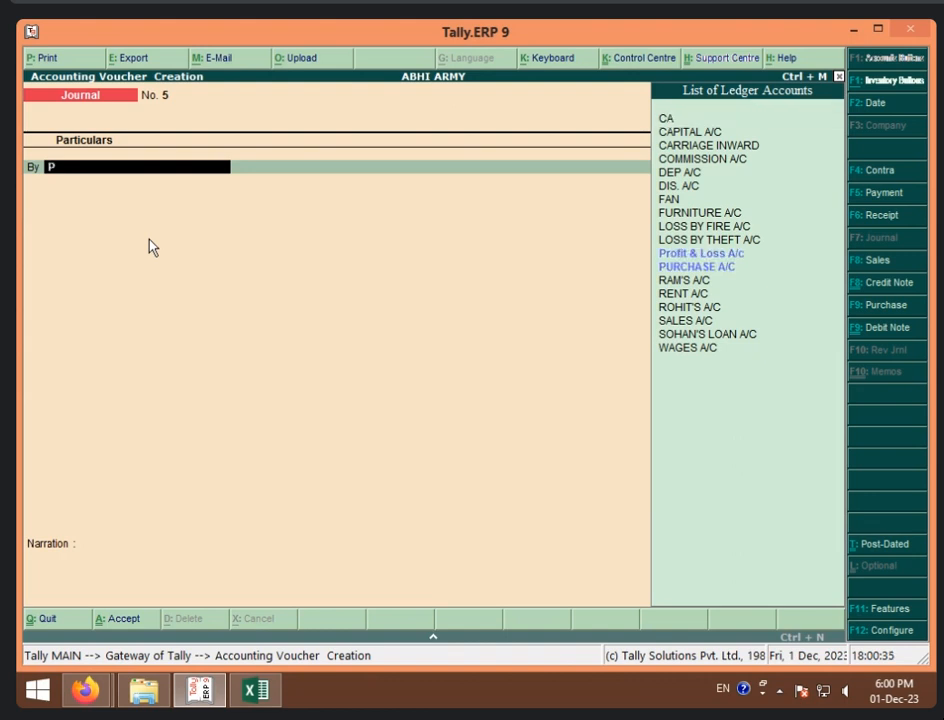
key(Down)
key(Up)
key(Return)
text(1151)
key(Return)
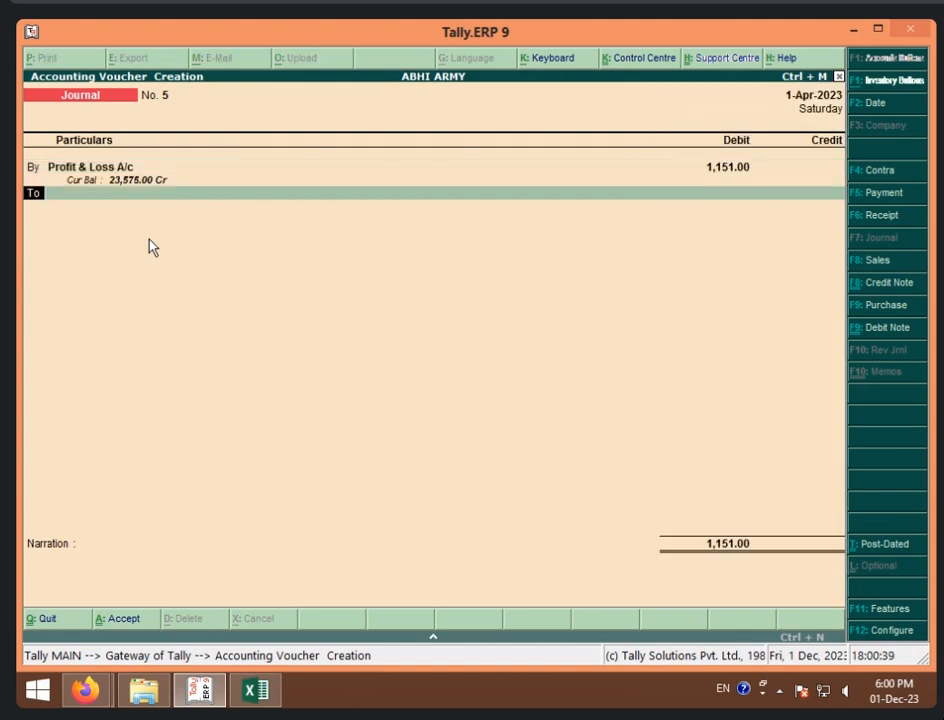
- Credit FURNITURE A/C with 1,151 and save the loss journal voucher without a narration
key(Return)
text(FURNITURE A/C)
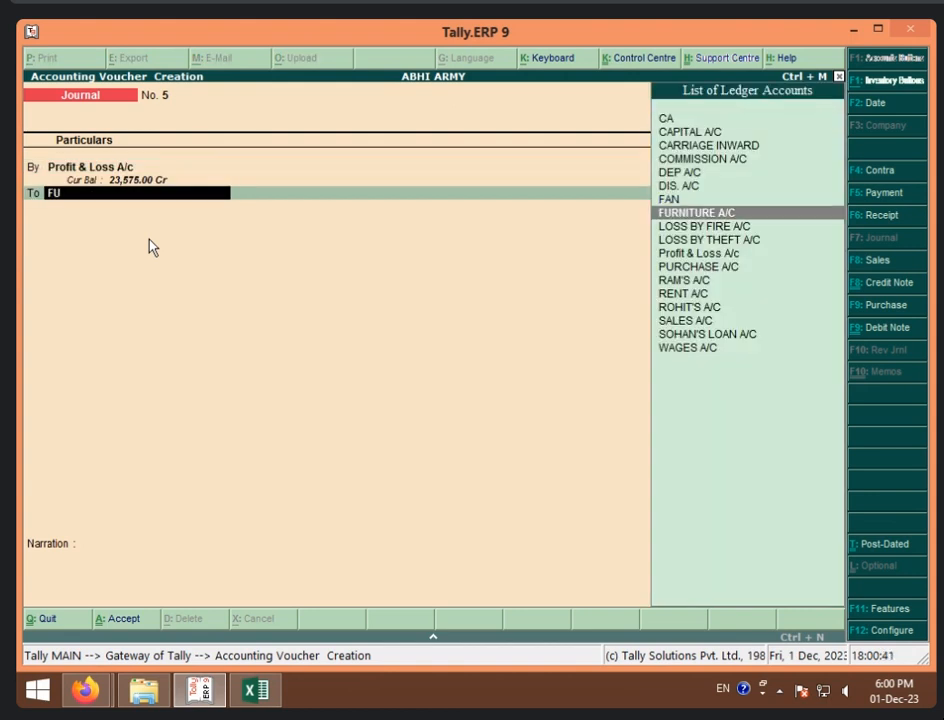
key(Return)
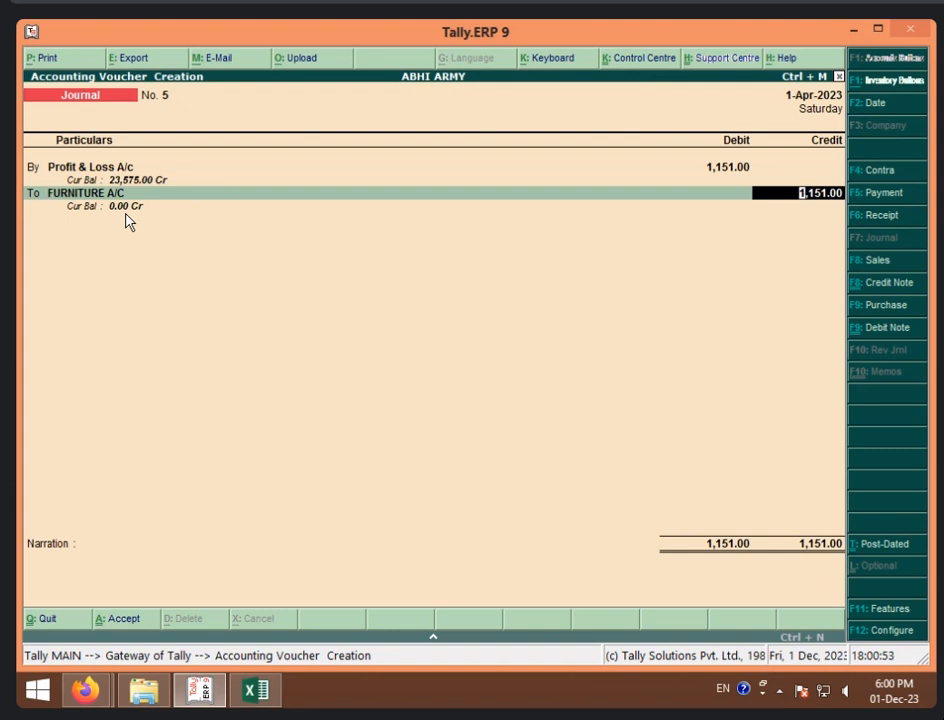
key(Return)
key(Return)
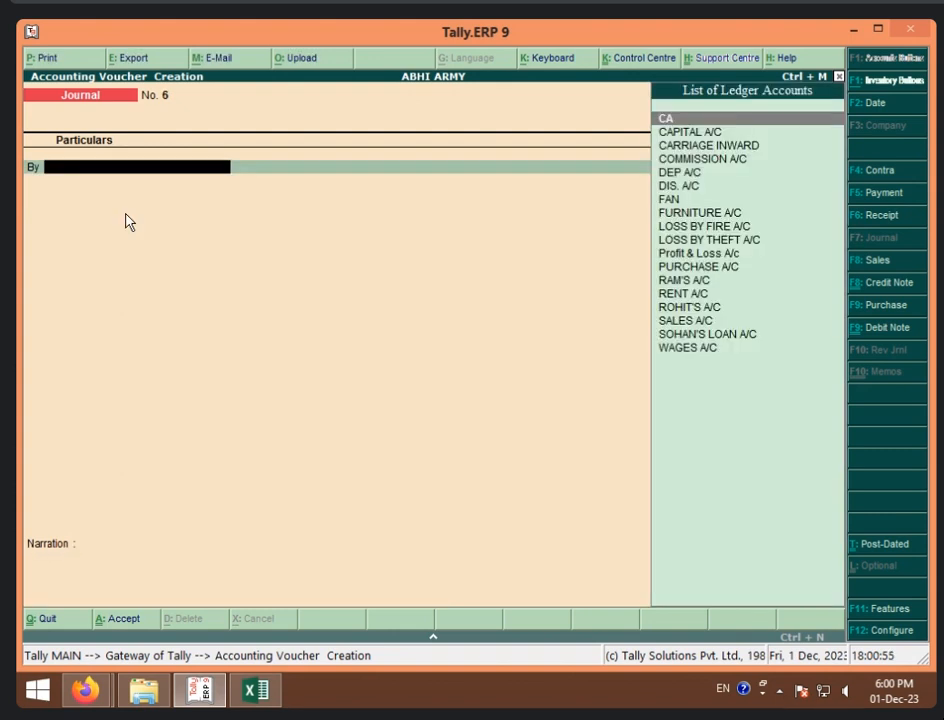